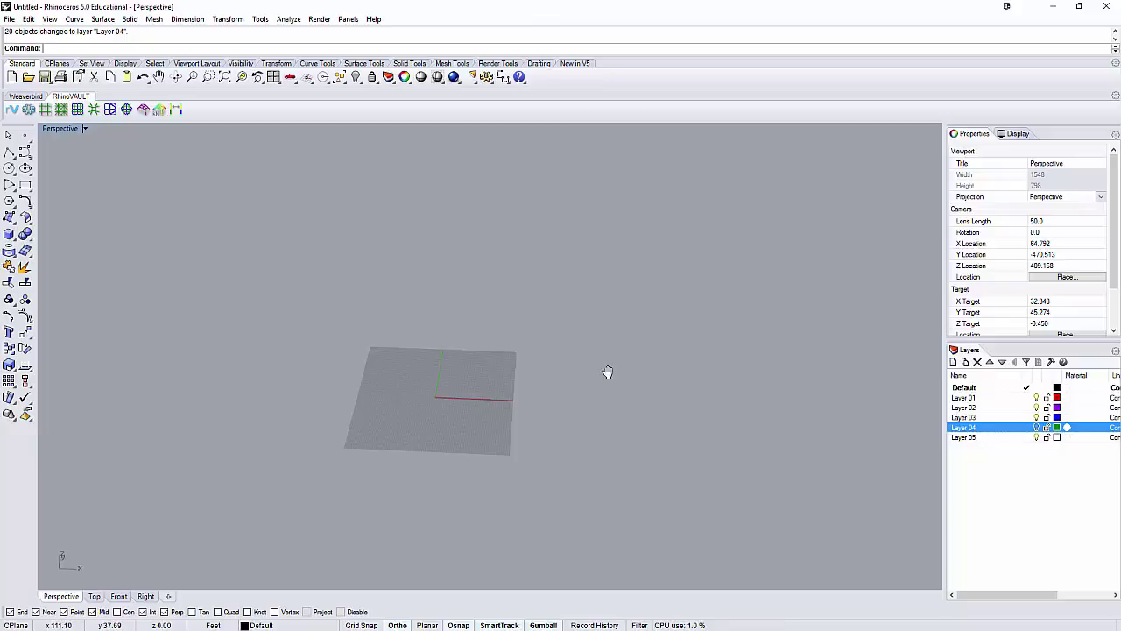
Create a rectangular plane surface beyond the upper-right corner of the construction grid by picking two opposite corners
right_drag(610, 383, 529, 429)
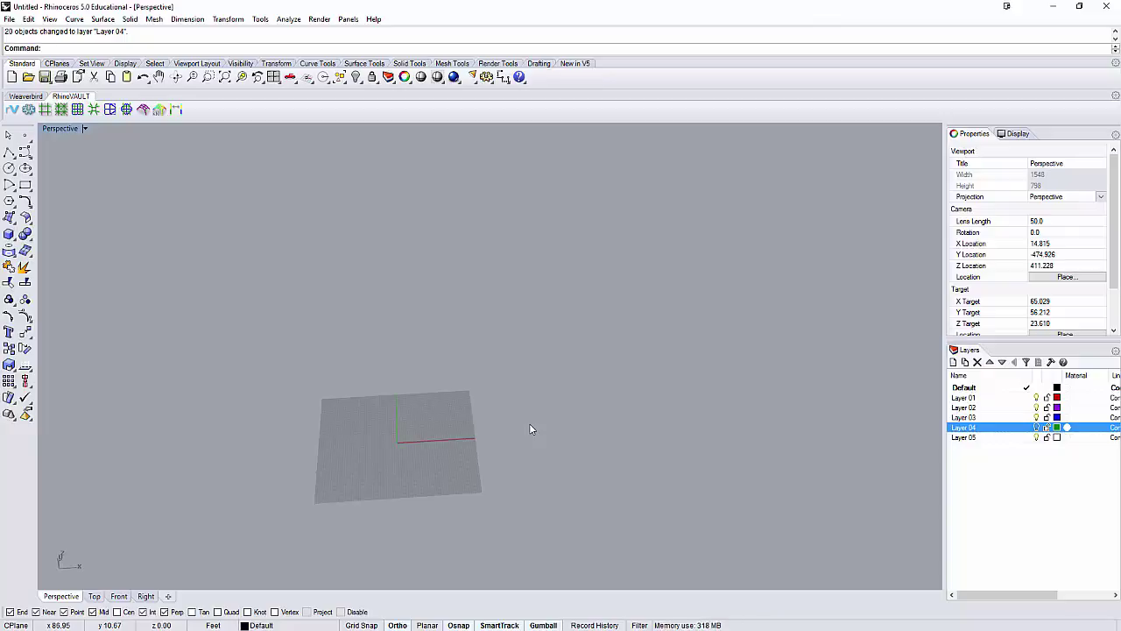
shift+right_drag(529, 428, 584, 403)
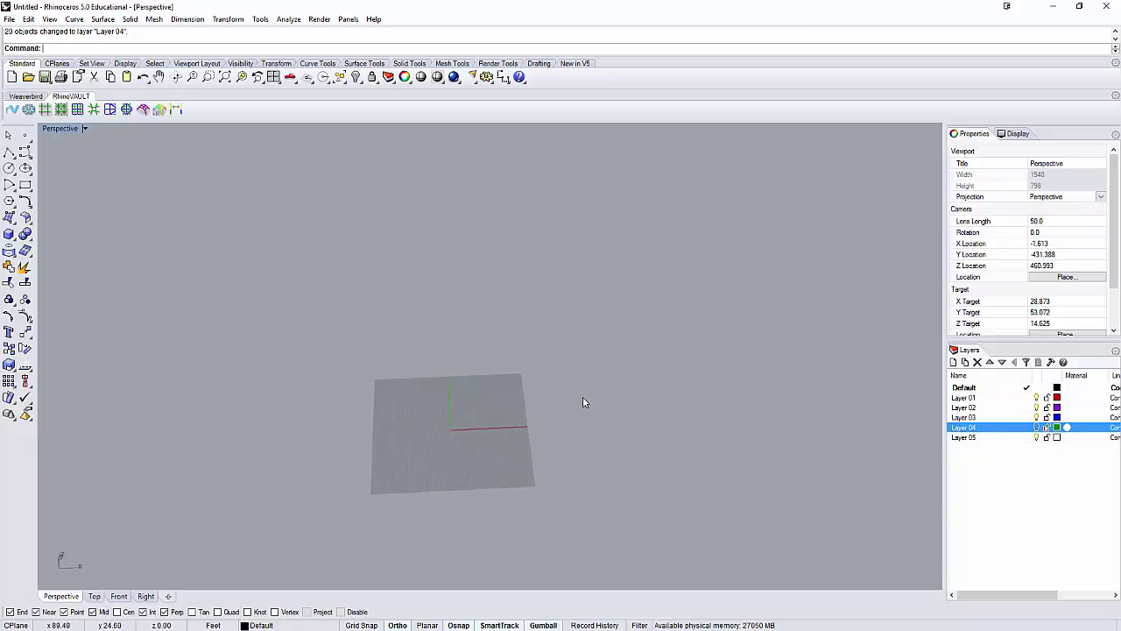
text(lane)
key(Return)
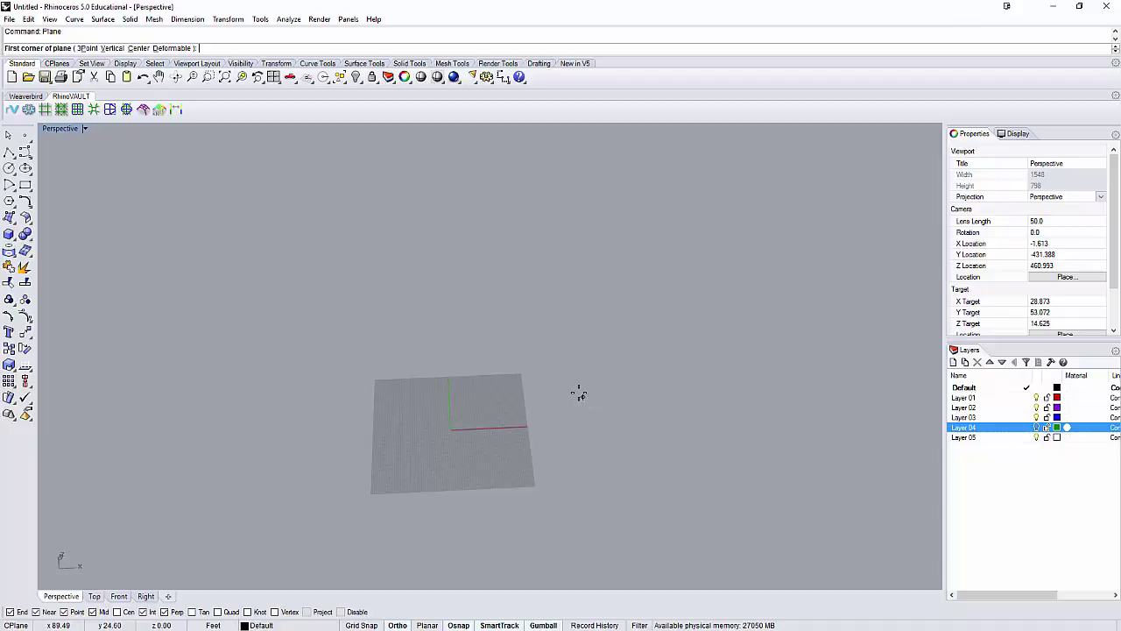
click(508, 296)
click(669, 378)
right_drag(668, 377, 668, 349)
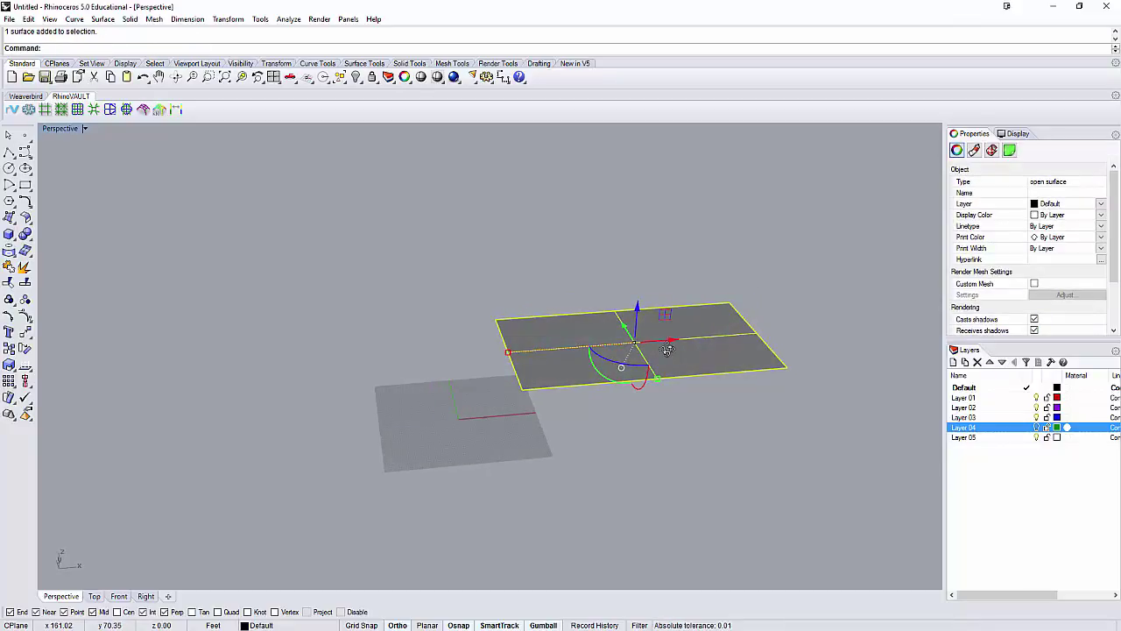
Turn on the control points of the selected plane
text(Points)
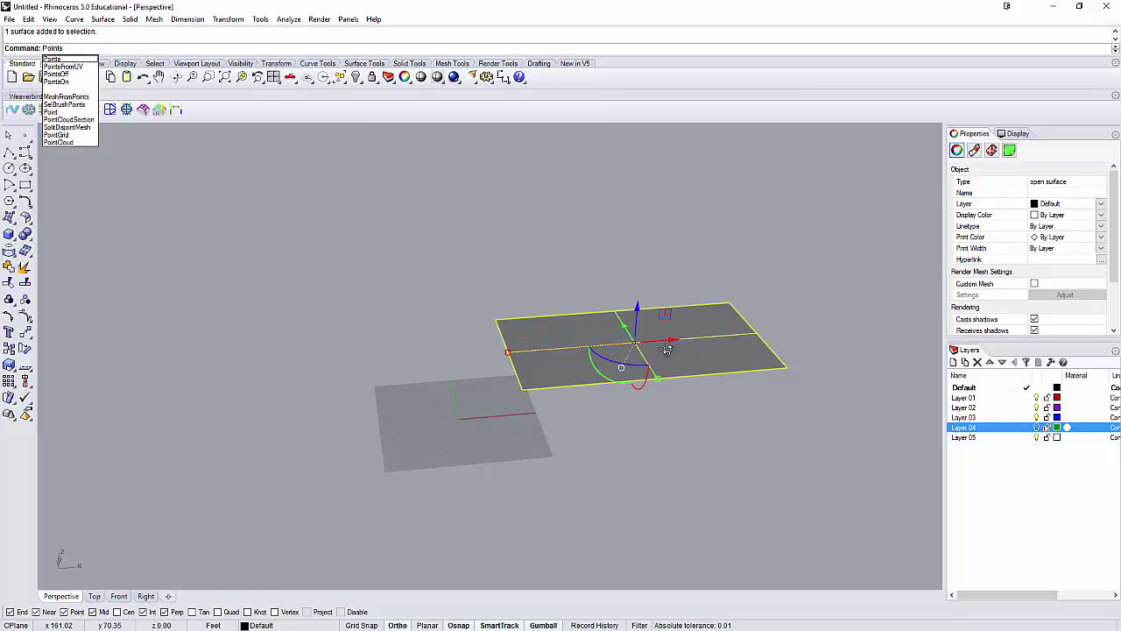
key(Down)
key(Down)
key(Down)
key(Down)
key(Return)
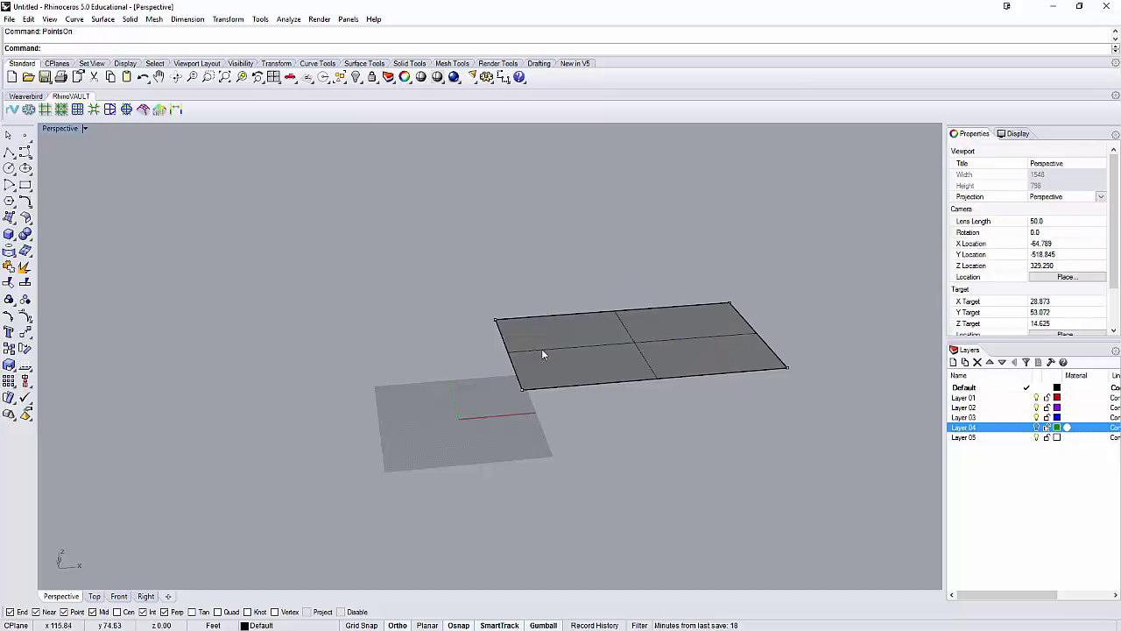
Try raising the plane's back corner control point vertically, and undo that move
click(496, 320)
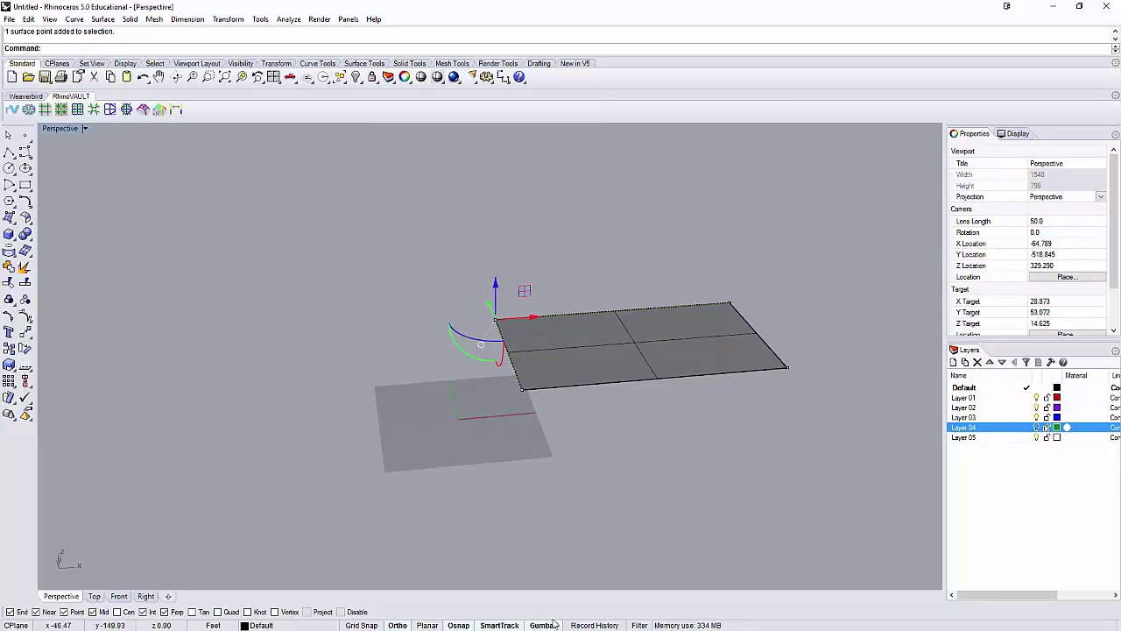
drag(496, 289, 505, 219)
right_drag(730, 281, 607, 317)
scroll(608, 318, up, 6)
right_drag(627, 398, 587, 351)
key(ctrl+z)
key(Escape)
Rebuild the plane with a point count of 6 in U and V and degree 3 in both directions
click(477, 404)
text(Rebuild)
key(Return)
click(569, 248)
click(570, 262)
drag(555, 252, 519, 256)
text(6)
key(Tab)
text(6)
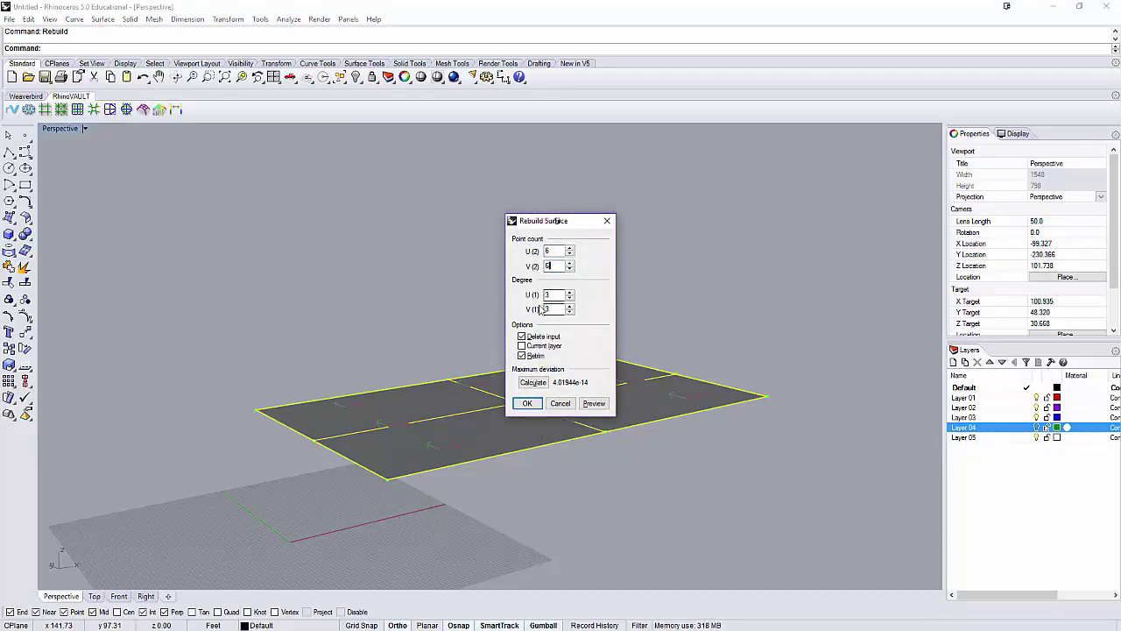
text(3)
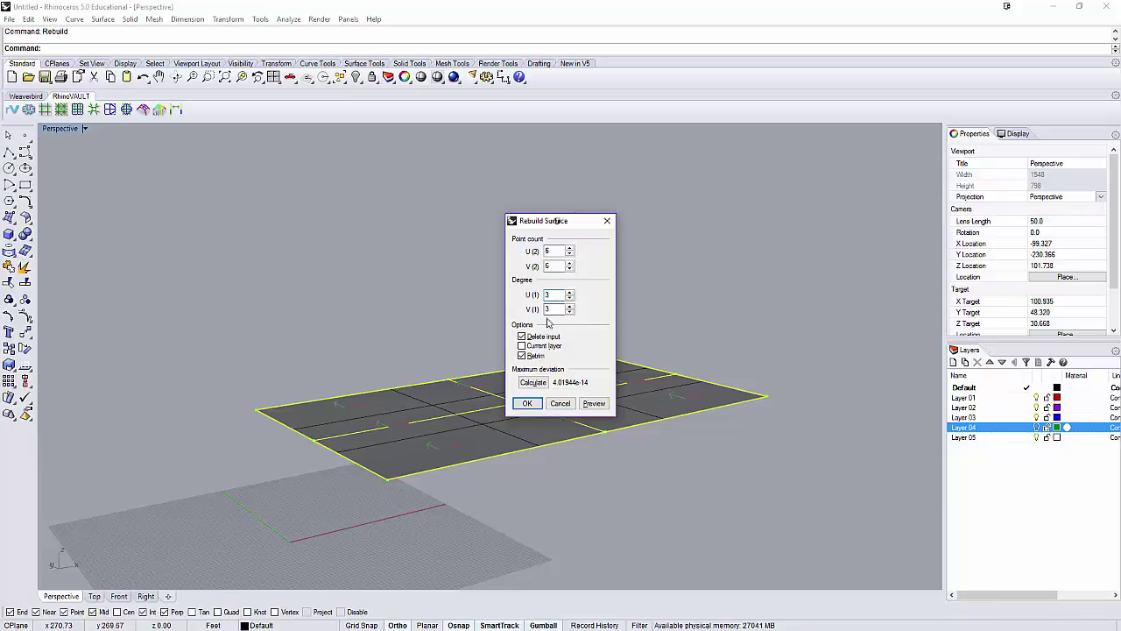
click(526, 403)
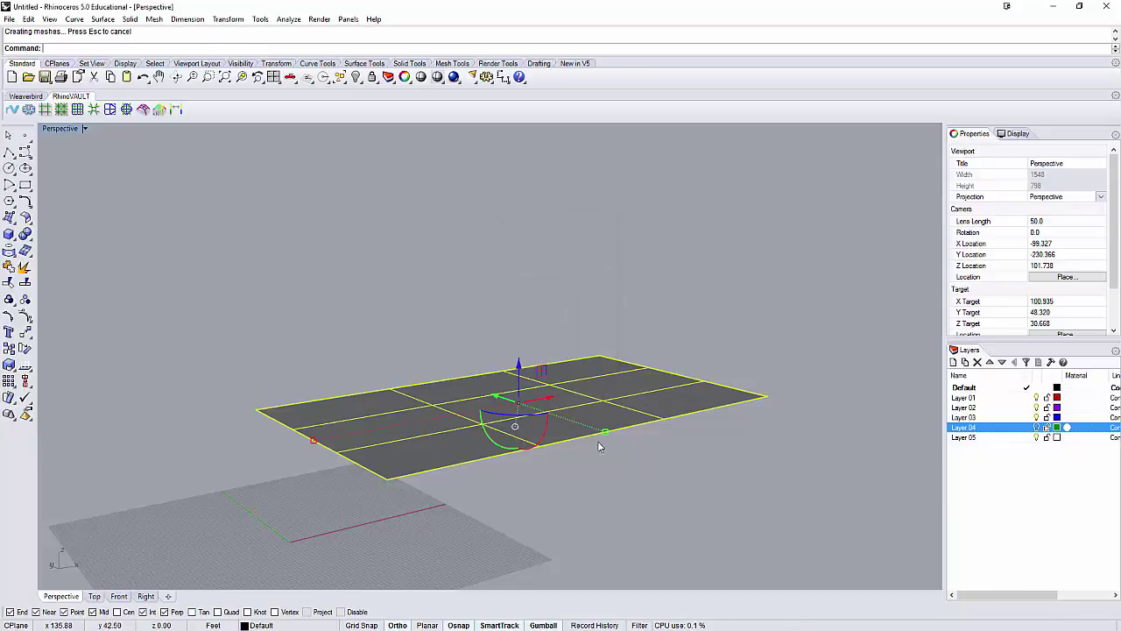
Turn on the control points of the rebuilt surface
right_drag(608, 453, 481, 376)
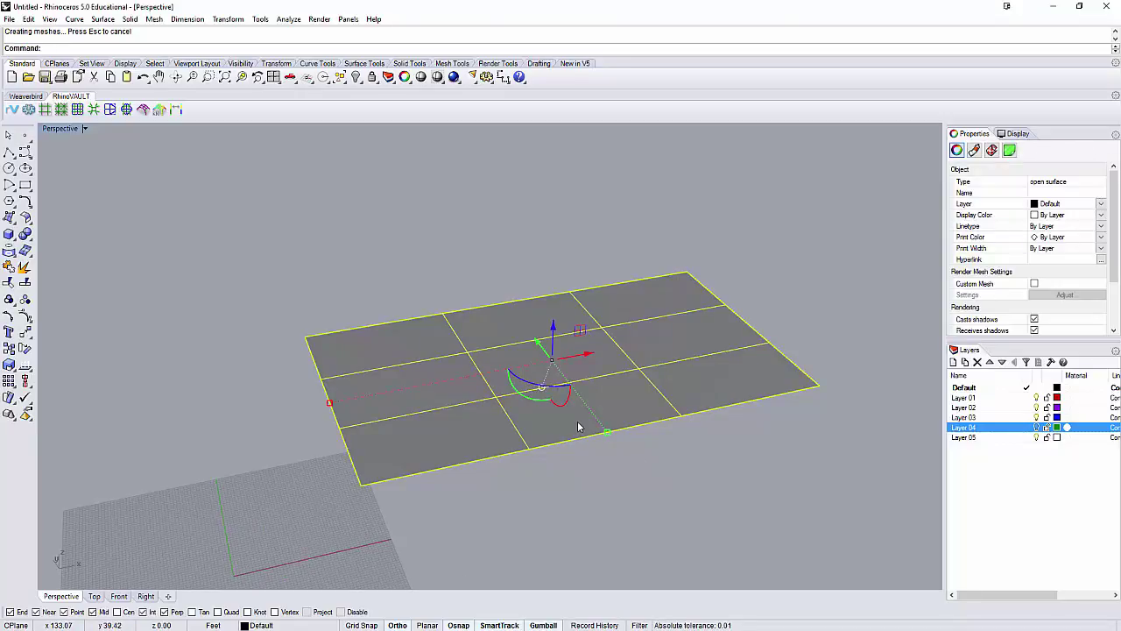
text(Points)
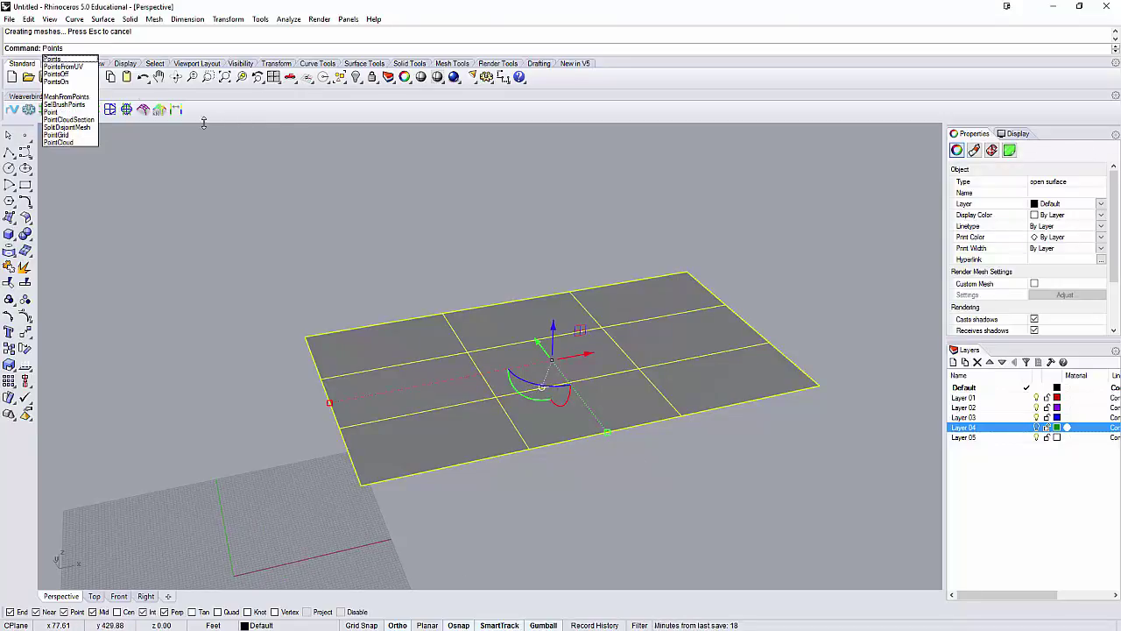
click(72, 83)
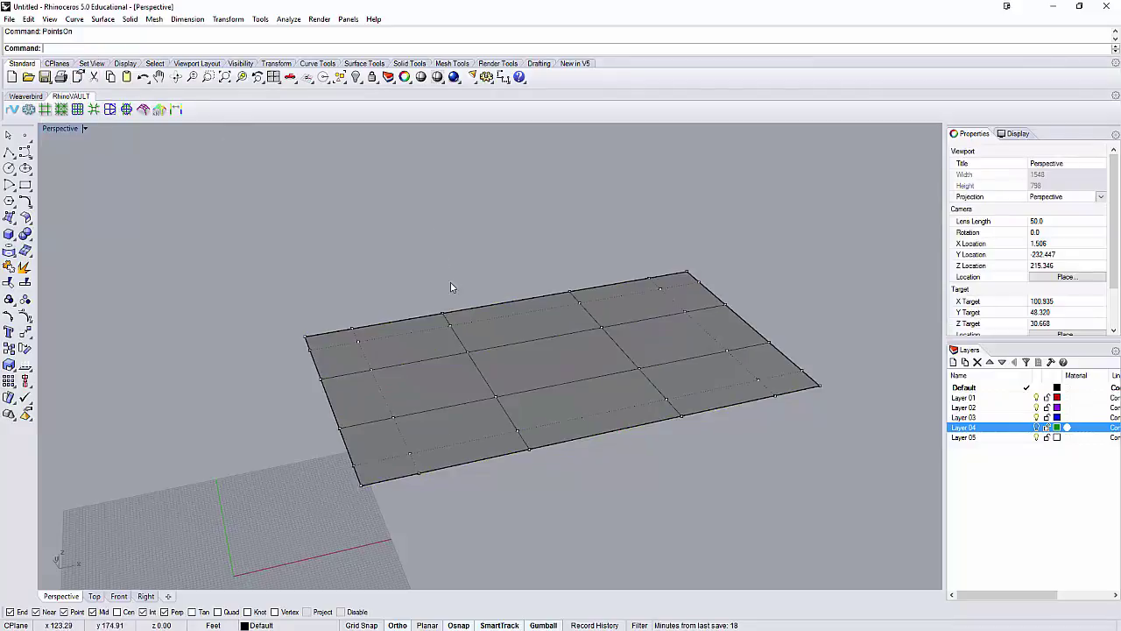
Raise two control points near the surface's back edge and one interior control point to form gentle bumps
mouse_move(440, 275)
mouse_down()
mouse_move(466, 342)
mouse_move(448, 265)
mouse_up()
click(710, 395)
click(640, 368)
drag(641, 340, 645, 312)
right_drag(733, 360, 675, 366)
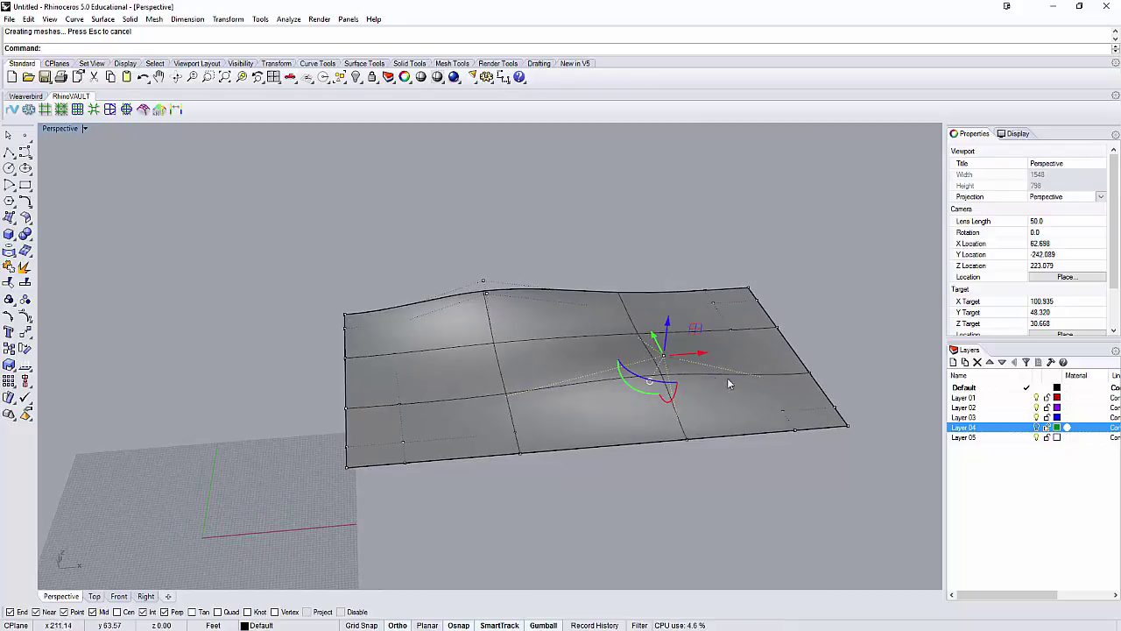
right_drag(715, 381, 688, 419)
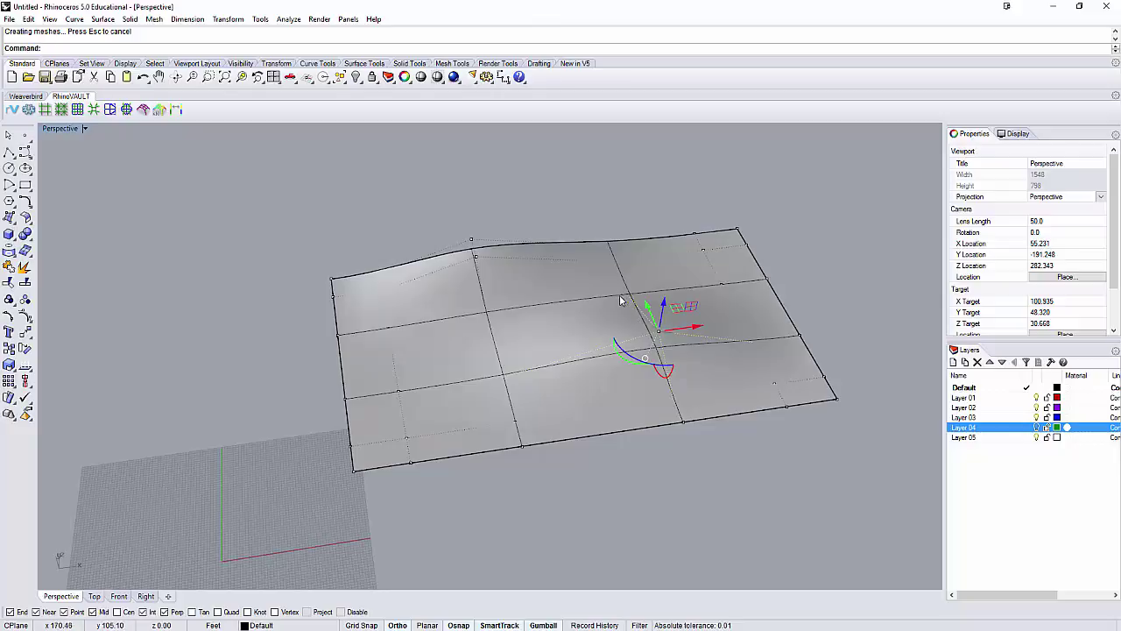
Raise the selected interior control point much higher above the surface to strengthen the hill
right_drag(663, 378, 665, 344)
scroll(663, 350, up, 10)
right_drag(648, 429, 636, 408)
drag(648, 392, 650, 329)
right_drag(655, 463, 678, 443)
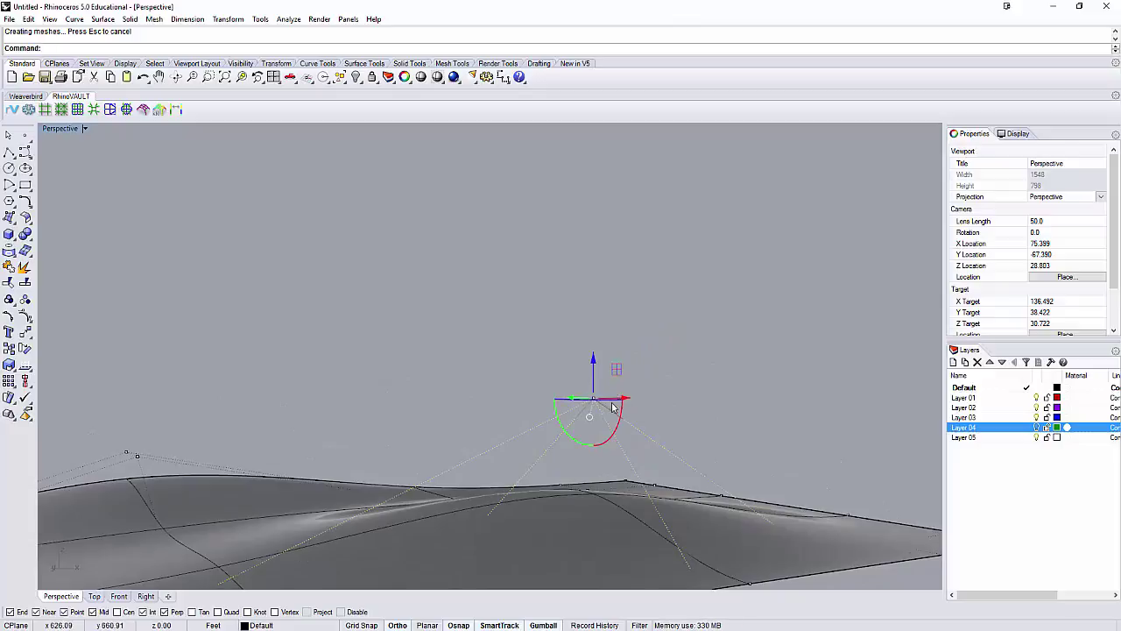
Raise the group of control points at the low-X end of the surface and turn the control points off
scroll(614, 407, down, 10)
right_drag(614, 406, 543, 421)
drag(290, 332, 542, 515)
drag(417, 373, 417, 321)
right_drag(619, 293, 595, 371)
key(Escape)
key(Escape)
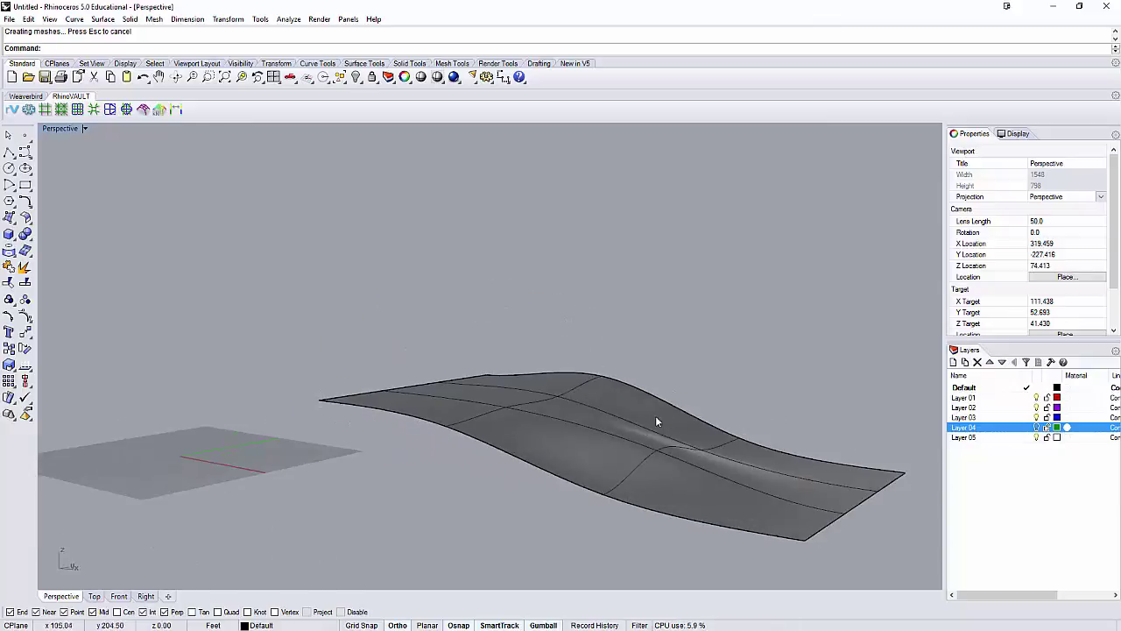
Deselect the surface and maximize the Top view with the whole surface framed
click(654, 418)
right_drag(666, 375, 549, 396)
click(388, 294)
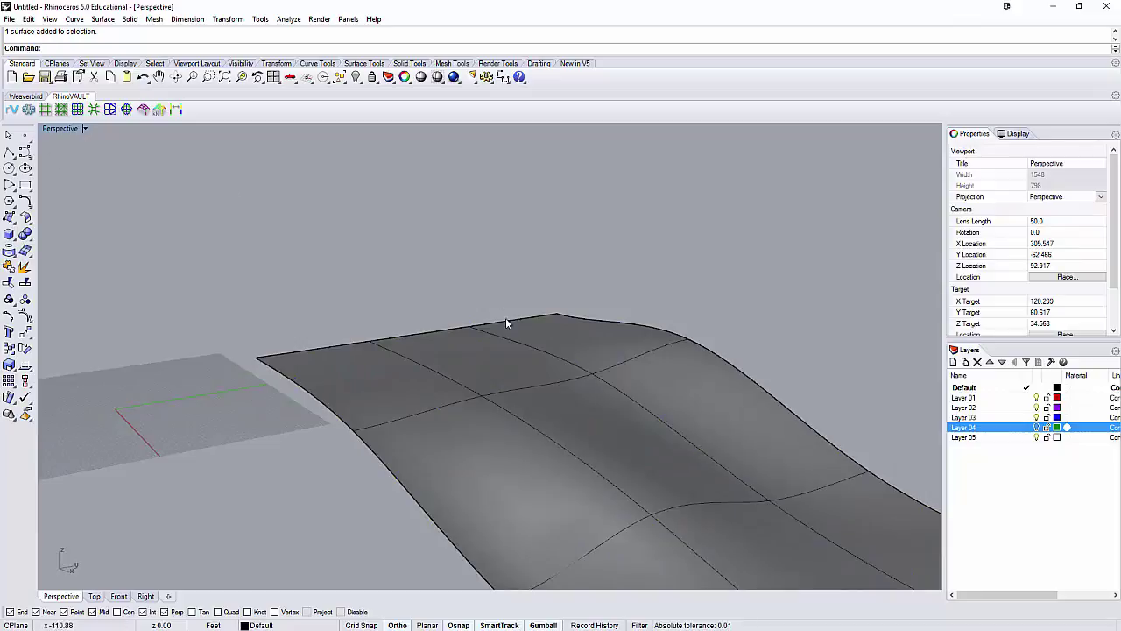
right_drag(497, 335, 138, 207)
double_click(61, 132)
double_click(58, 133)
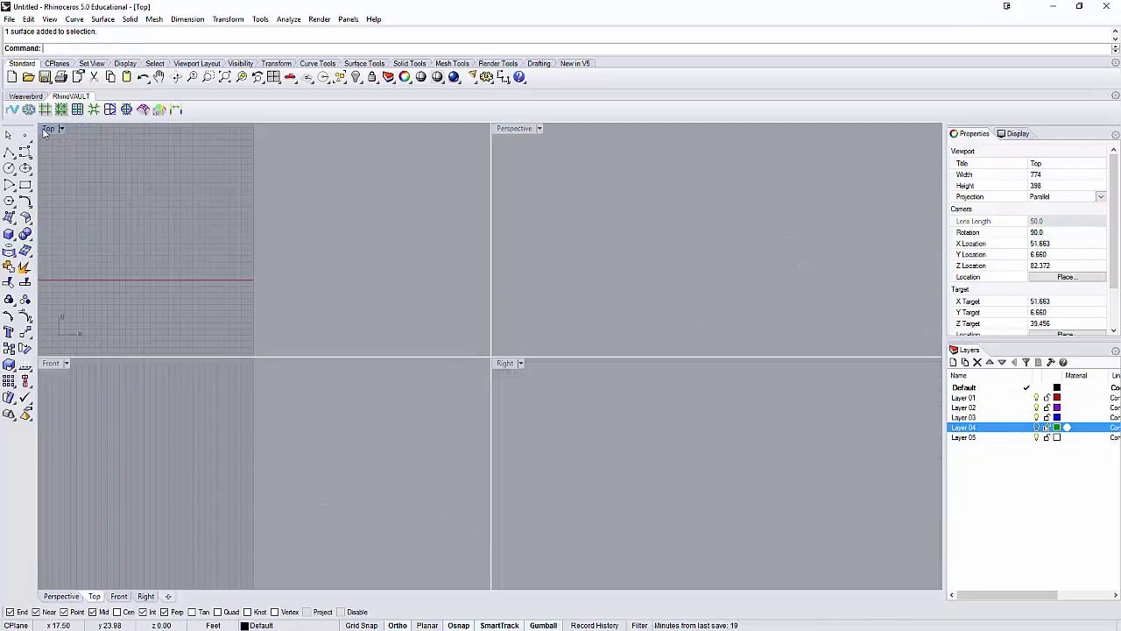
right_drag(376, 293, 319, 313)
scroll(319, 313, down, 13)
right_drag(475, 321, 423, 429)
scroll(441, 391, down, 6)
right_drag(472, 339, 471, 360)
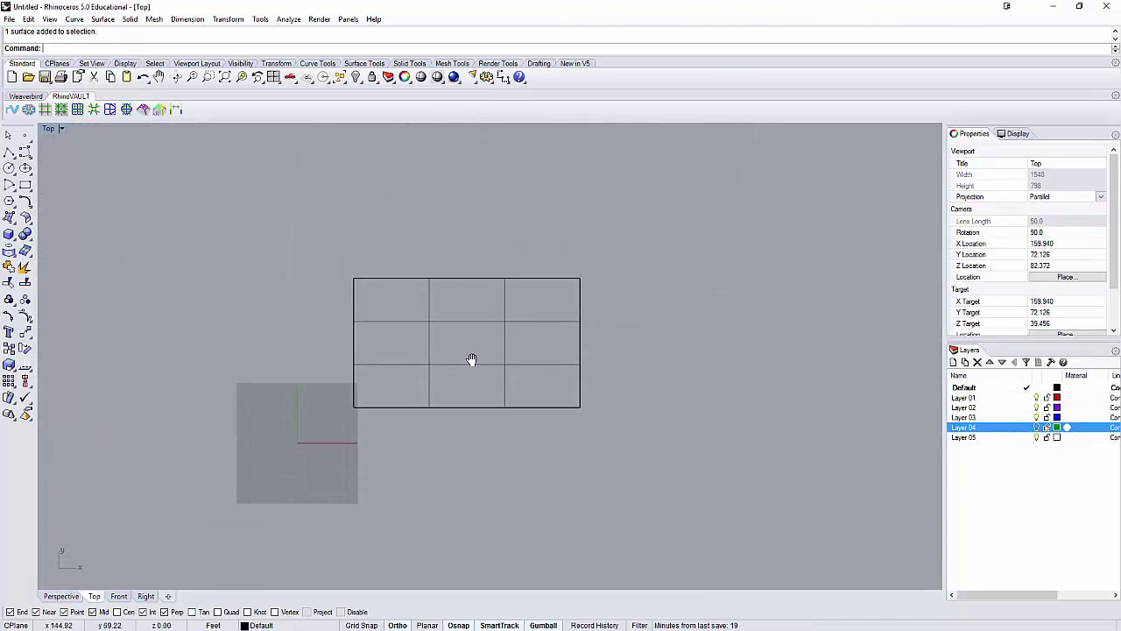
Draw a circle on the construction plane, slightly off-centre within the surface's outline
text(Circle)
key(Return)
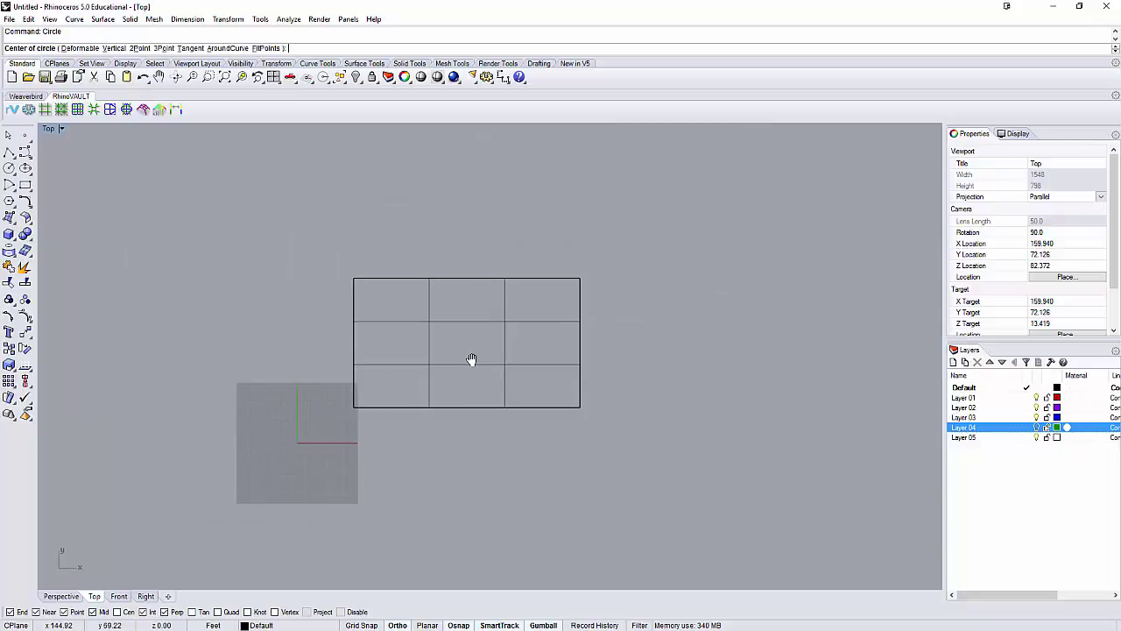
scroll(471, 359, up, 3)
click(500, 341)
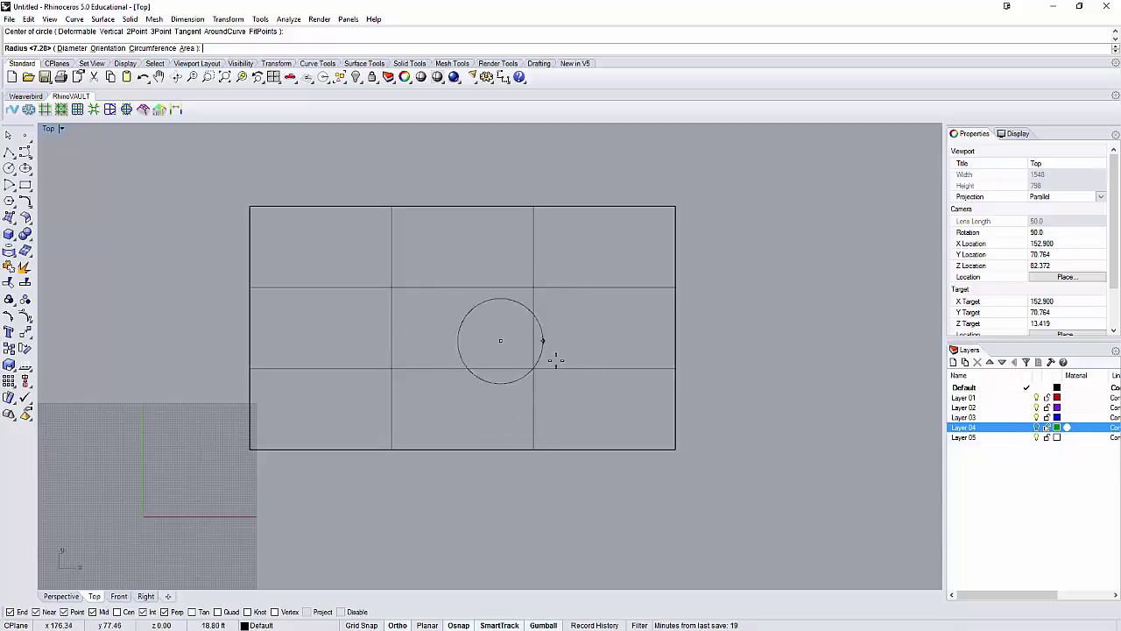
click(573, 351)
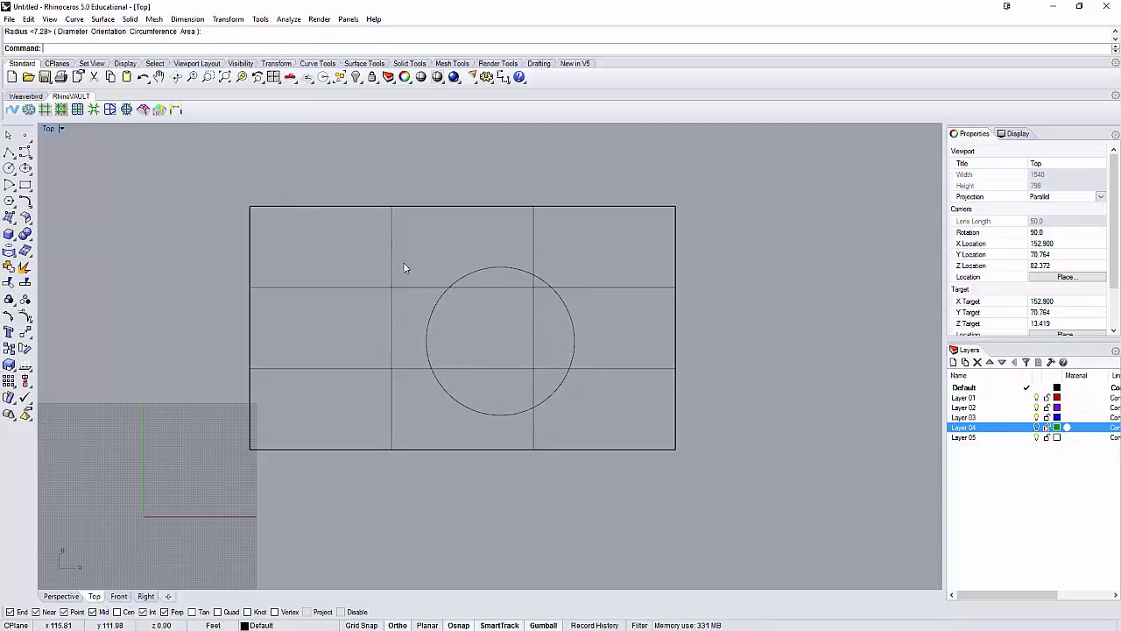
Restore the four-view layout and project the circle from the Top view onto the curved surface
double_click(49, 129)
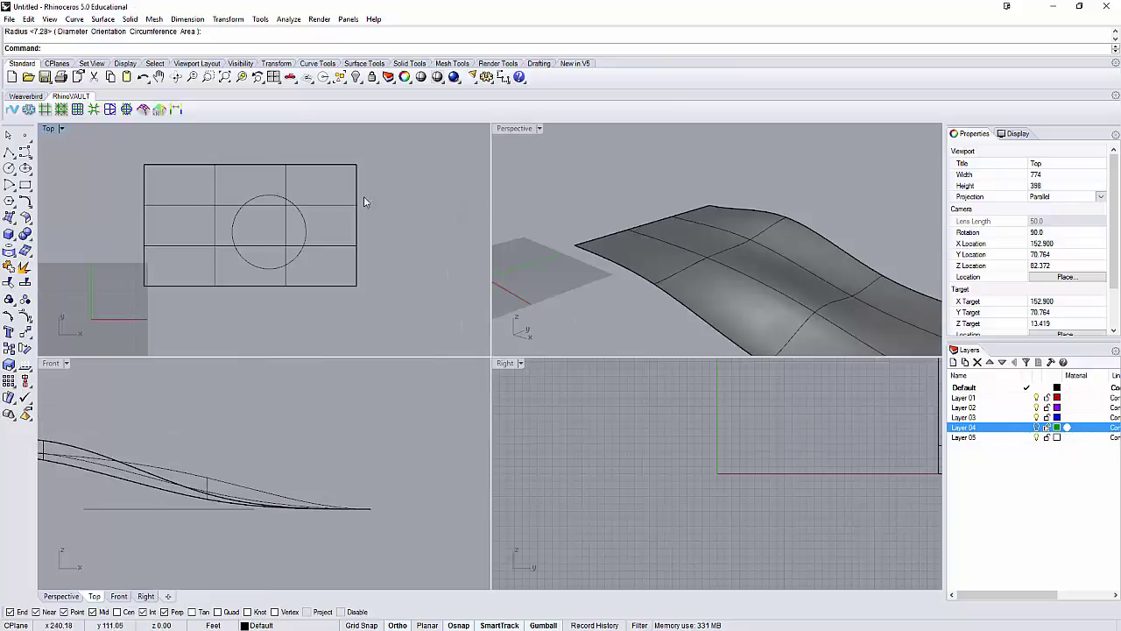
right_drag(369, 196, 381, 213)
key(Return)
click(306, 229)
key(Return)
click(331, 216)
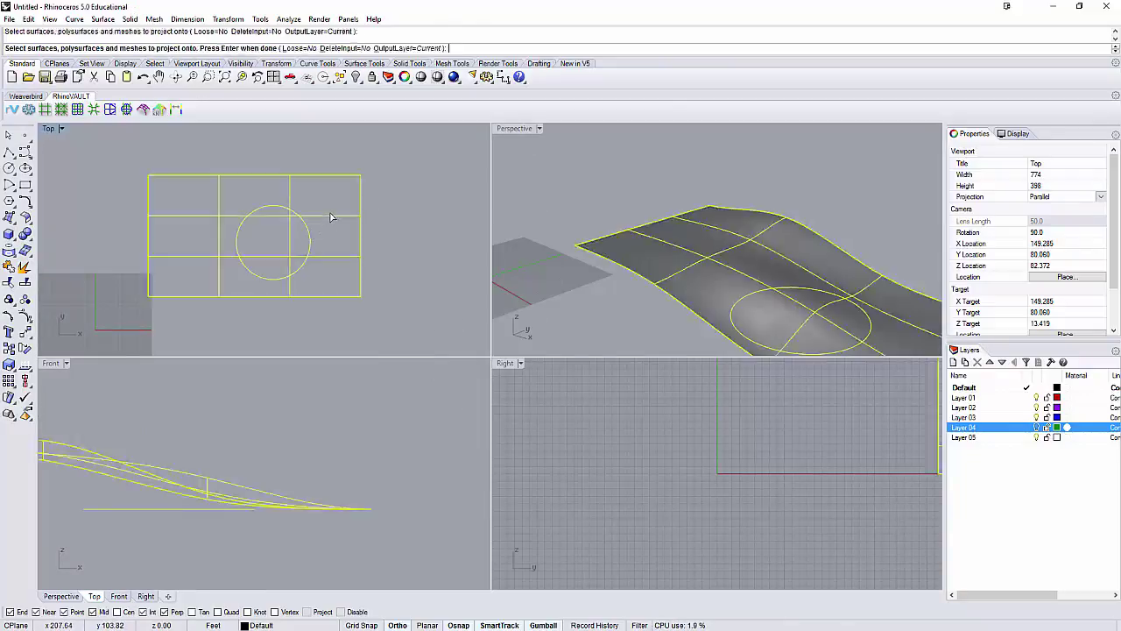
key(Return)
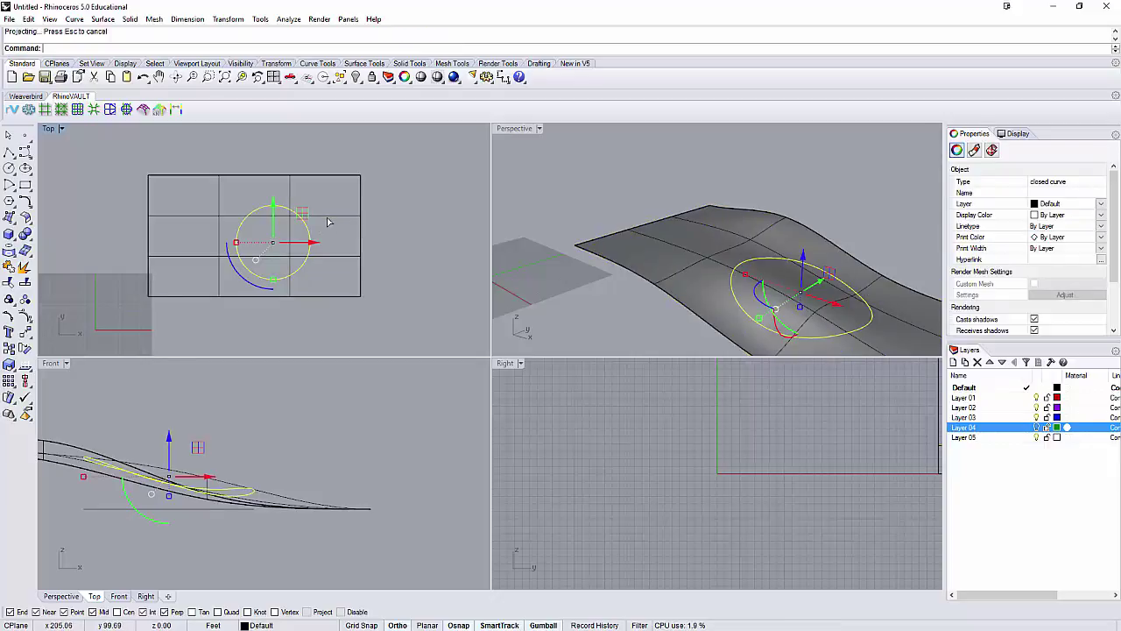
Trim away the part of the surface inside the projected circle
right_drag(747, 309, 687, 276)
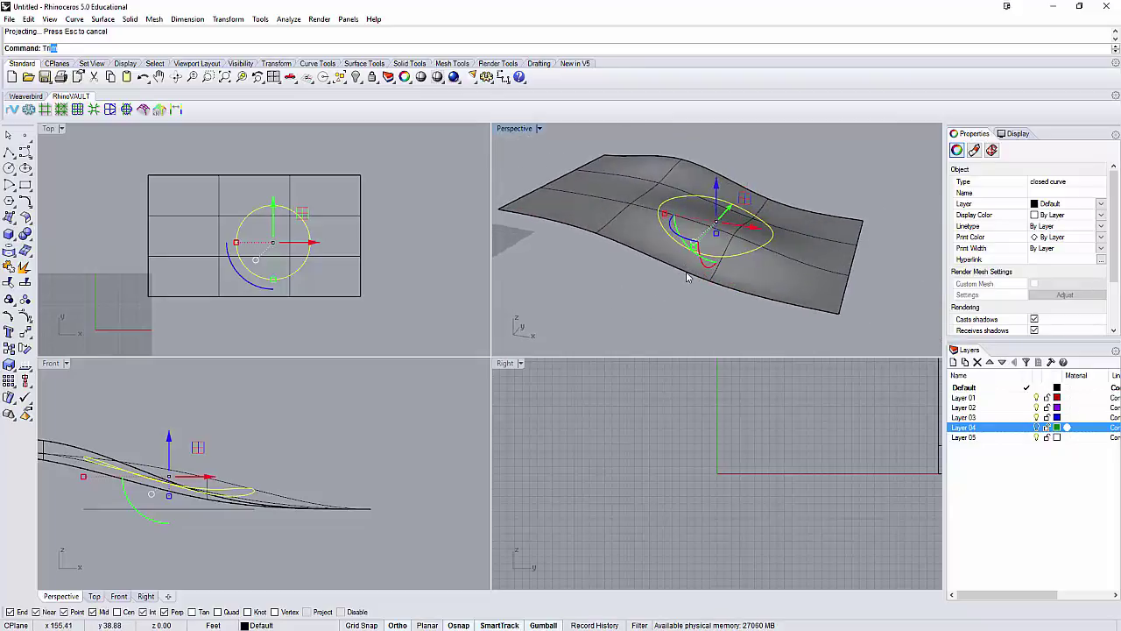
key(Return)
click(711, 230)
right_drag(711, 230, 756, 214)
key(Return)
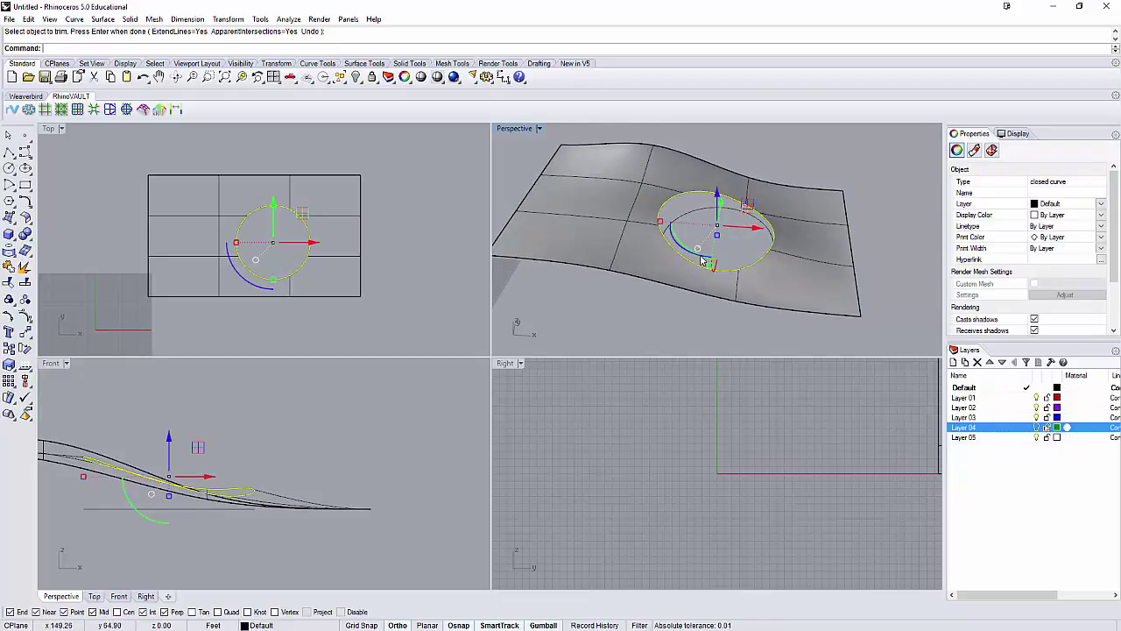
Loft between the projected curve and the base circle with Normal style and no simplification
click(697, 251)
click(665, 210)
right_drag(687, 217, 657, 231)
shift+click(692, 212)
text(Loft)
key(Return)
key(Return)
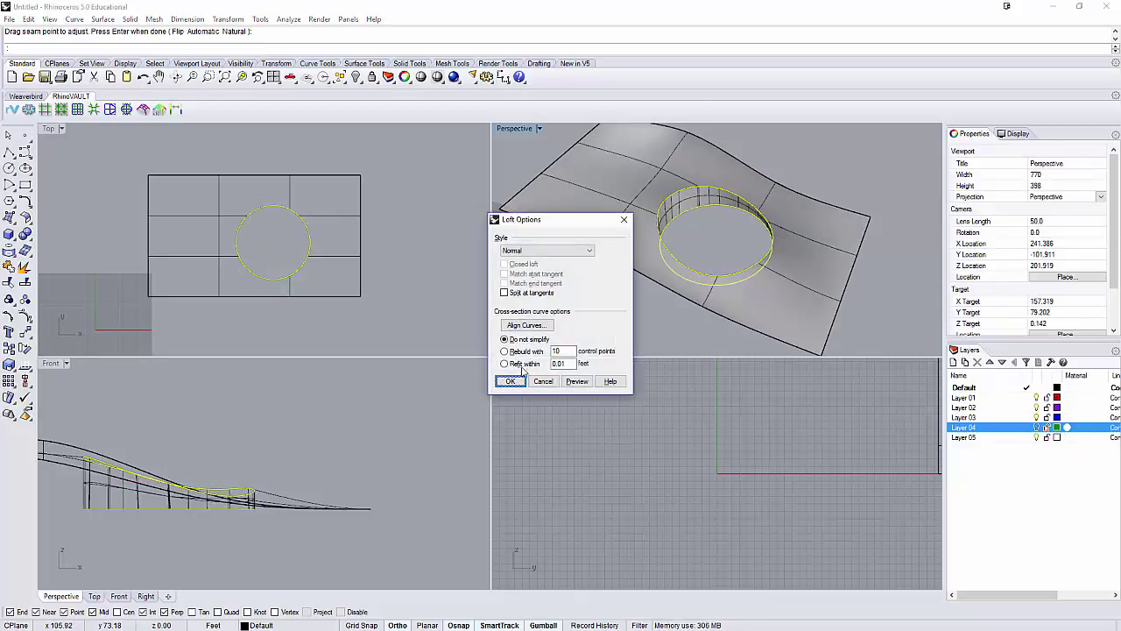
click(510, 380)
Inspect the lofted wall at the hole and undo the loft
click(873, 164)
right_drag(742, 241, 686, 220)
scroll(711, 217, up, 7)
click(659, 208)
key(ctrl+z)
Move the projected curve vertically to slightly above the edge of the hole
click(629, 194)
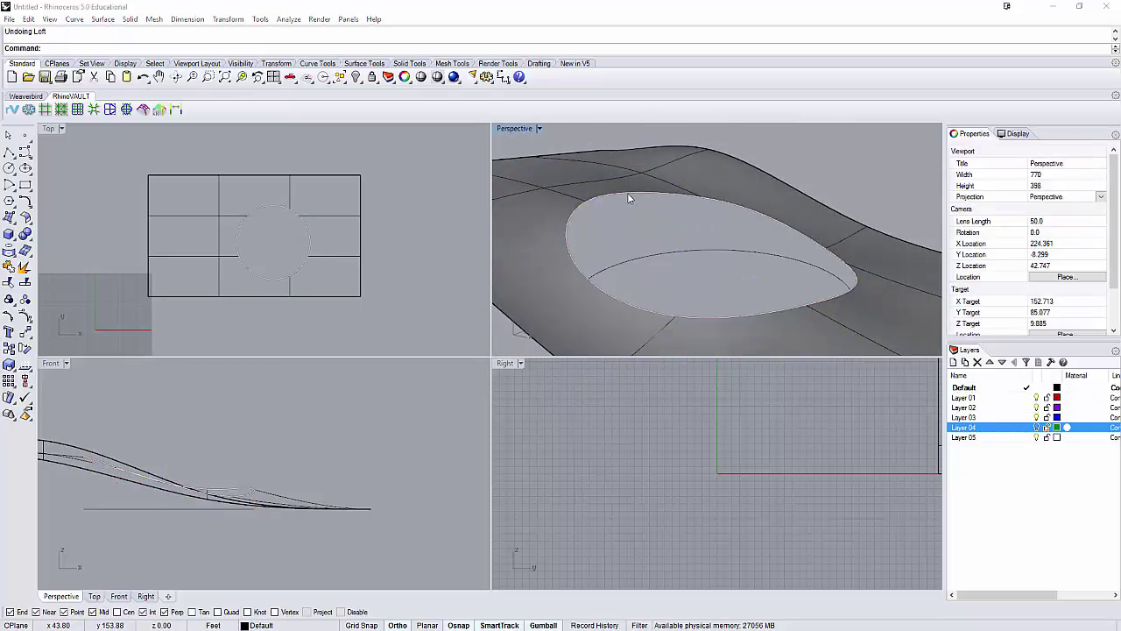
click(678, 226)
click(713, 223)
drag(714, 221, 714, 208)
Loft the raised curve to the base circle with Normal style and no simplification
shift+click(638, 260)
text(Loft)
key(Return)
key(Return)
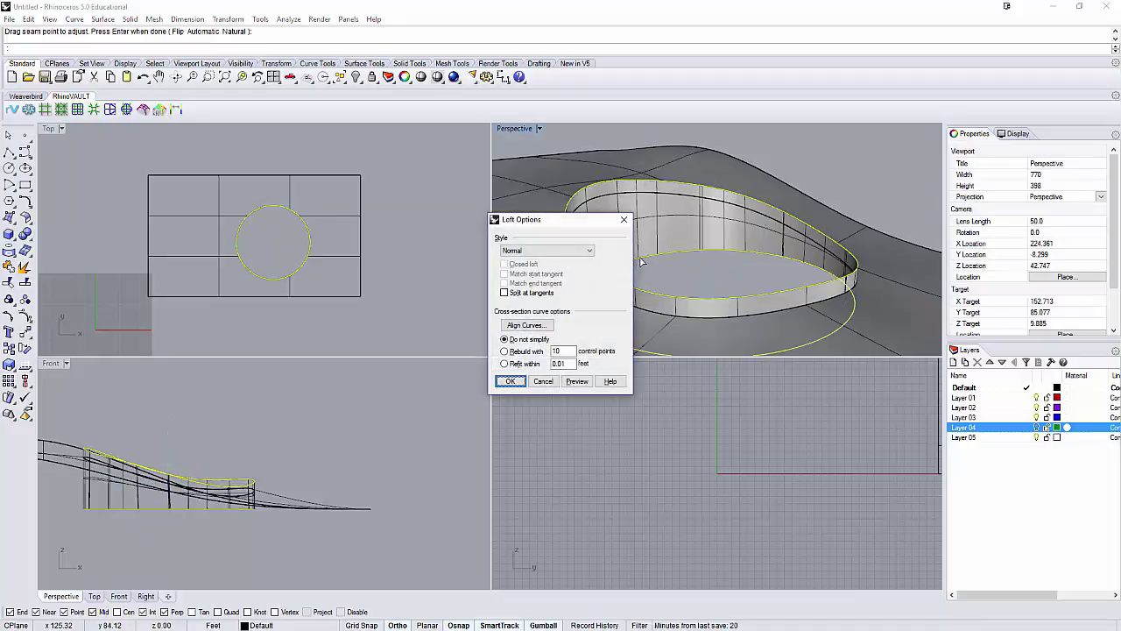
key(Return)
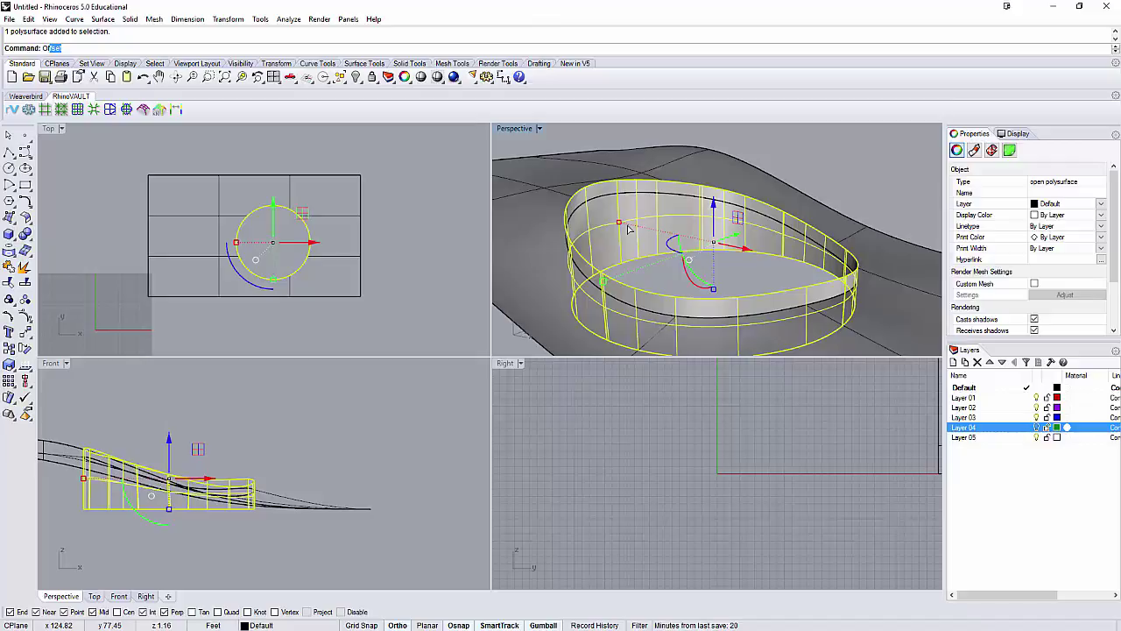
Offset the lofted wall inward as a solid about 2 ft thick using OffsetSrf
text(OffsetS)
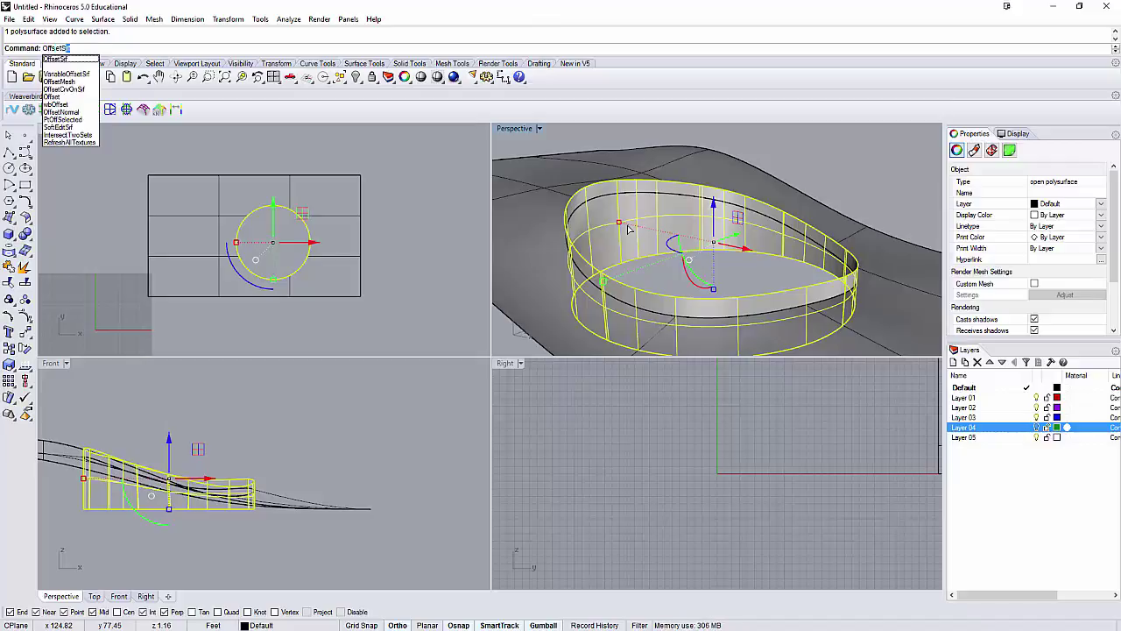
key(Return)
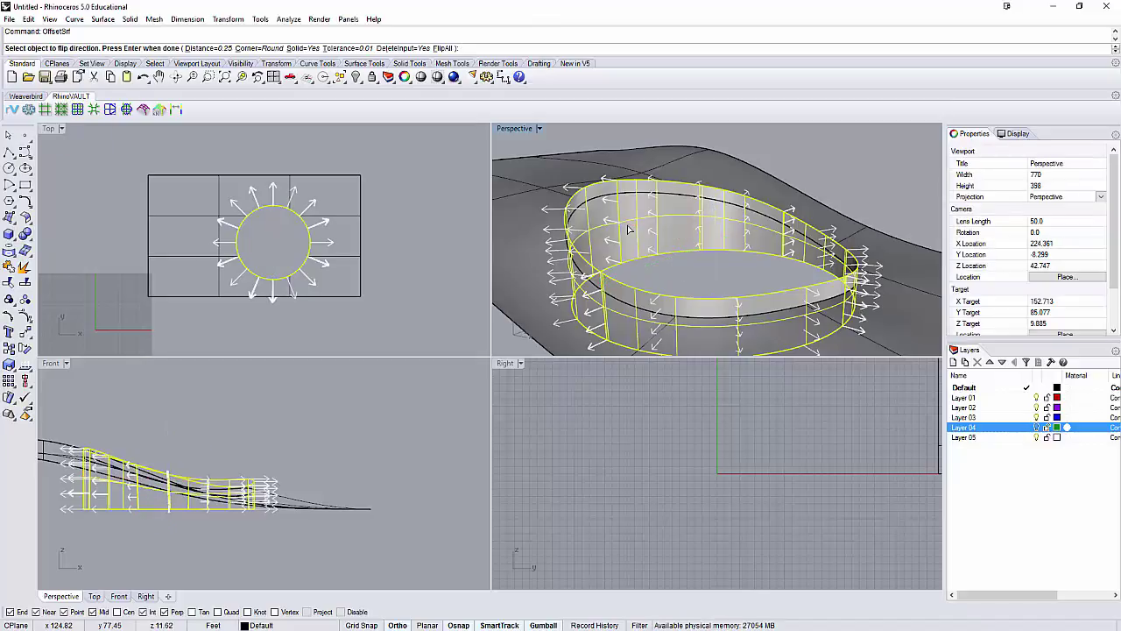
right_drag(646, 293, 656, 301)
text(d)
key(Return)
click(676, 288)
scroll(673, 278, up, 3)
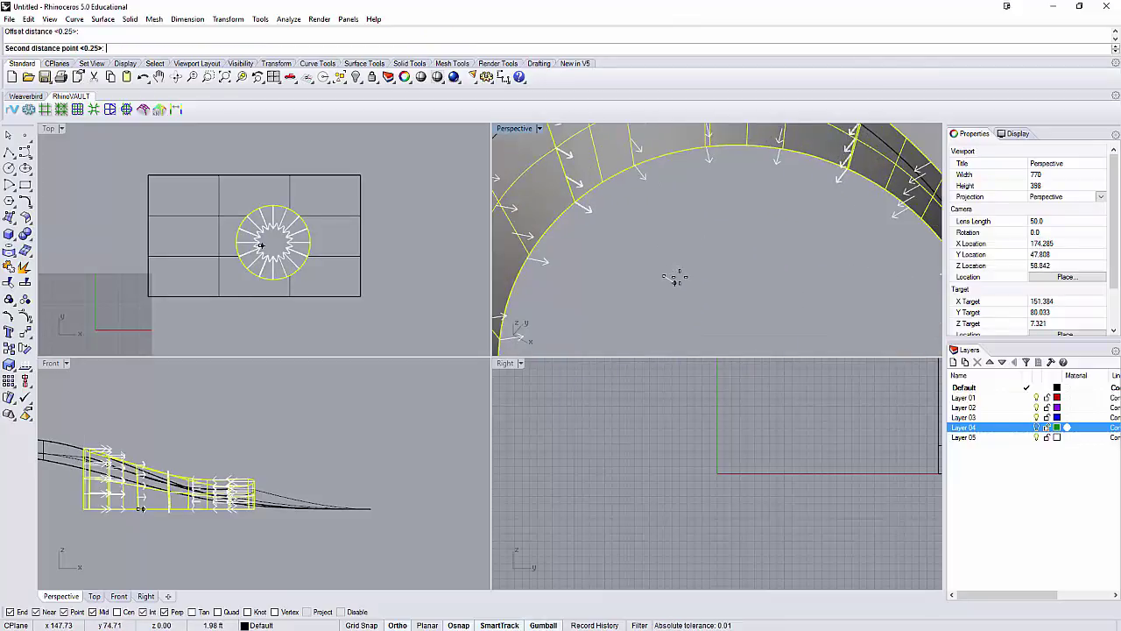
click(672, 273)
key(Return)
scroll(659, 250, down, 3)
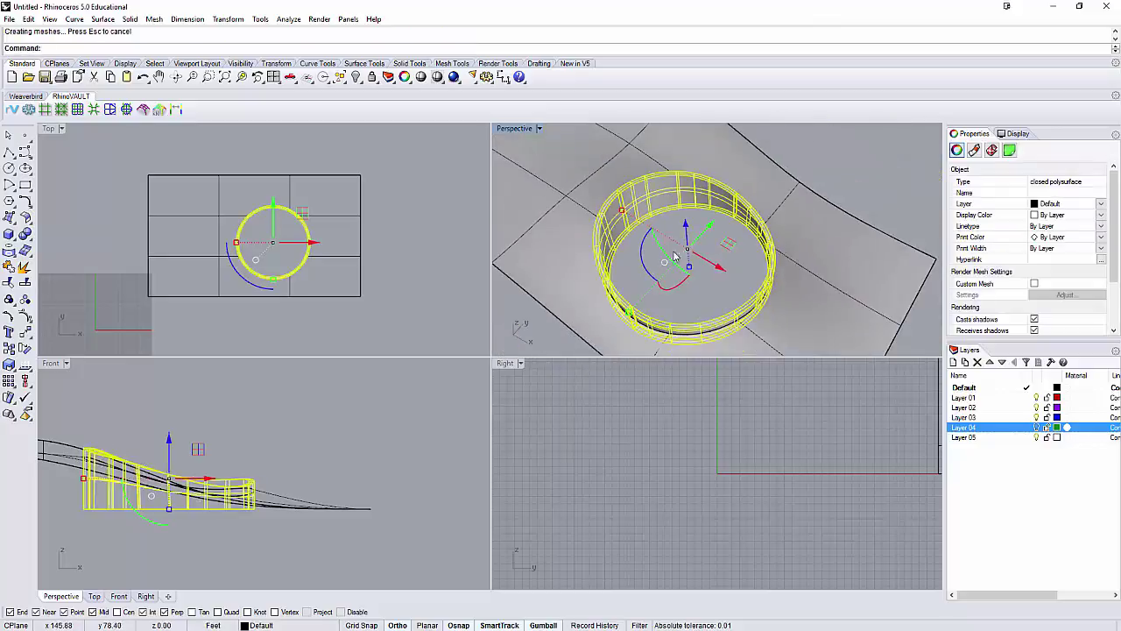
key(Escape)
Copy the raised upper curve of the wall 150 ft sideways, clear of the terrain
right_drag(816, 203, 618, 220)
scroll(813, 230, down, 5)
right_drag(819, 233, 750, 310)
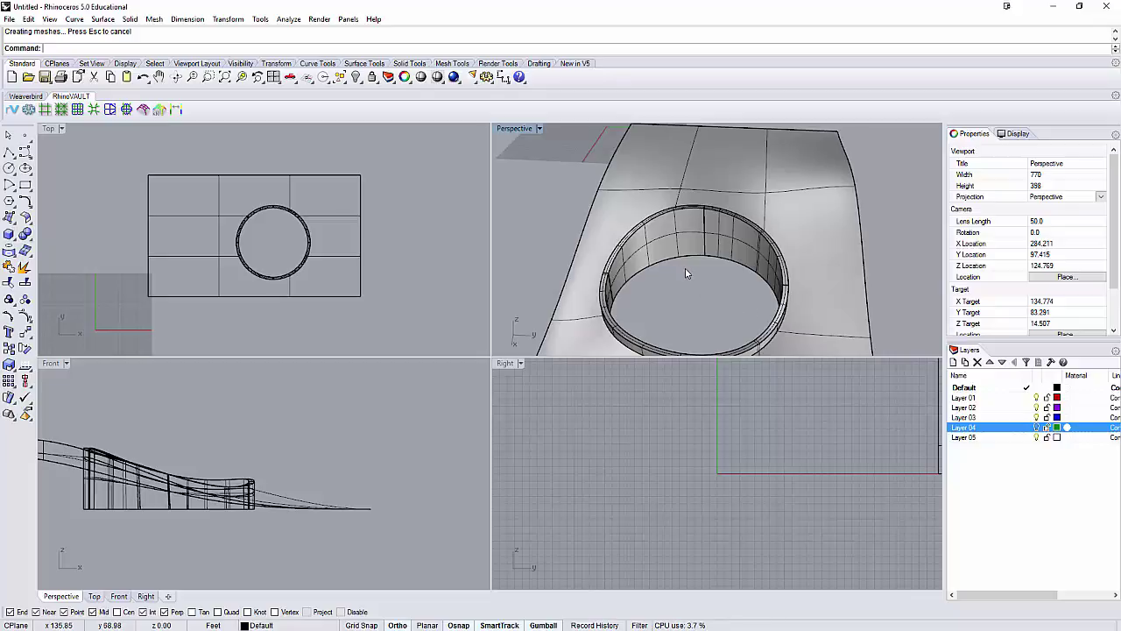
scroll(686, 270, up, 4)
right_drag(685, 273, 801, 279)
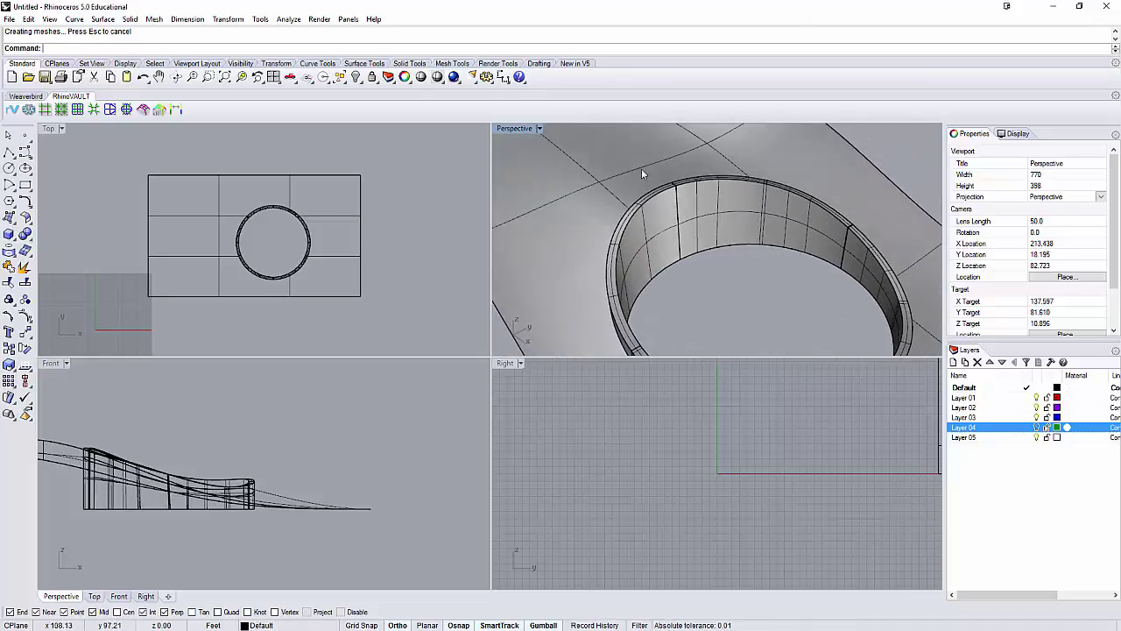
click(691, 187)
click(696, 184)
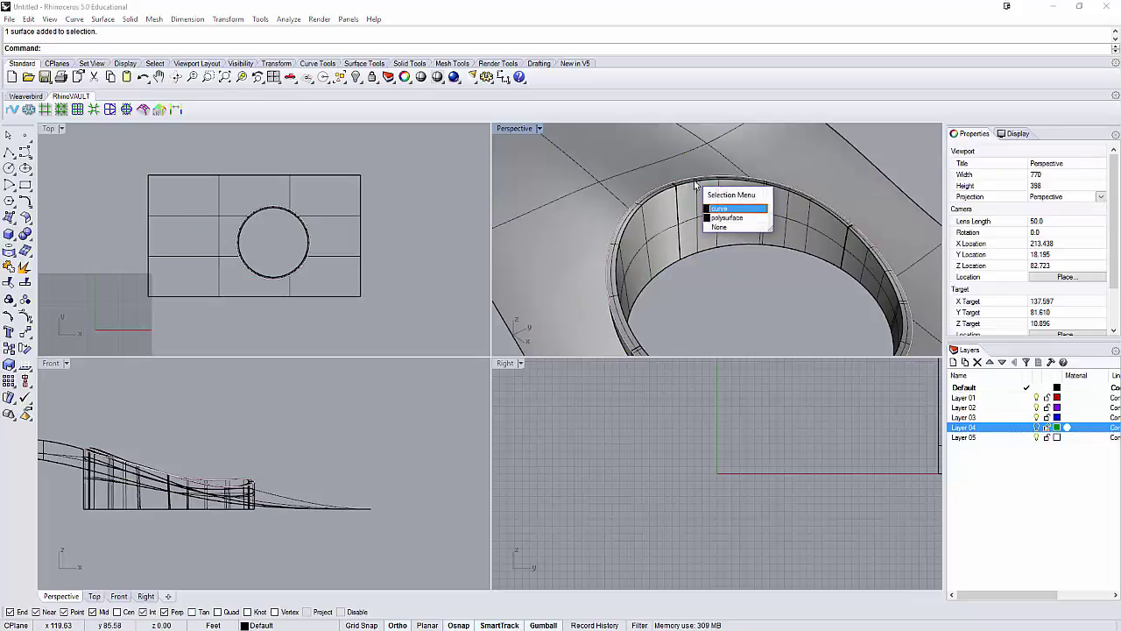
click(734, 210)
scroll(734, 210, down, 5)
right_drag(734, 210, 701, 214)
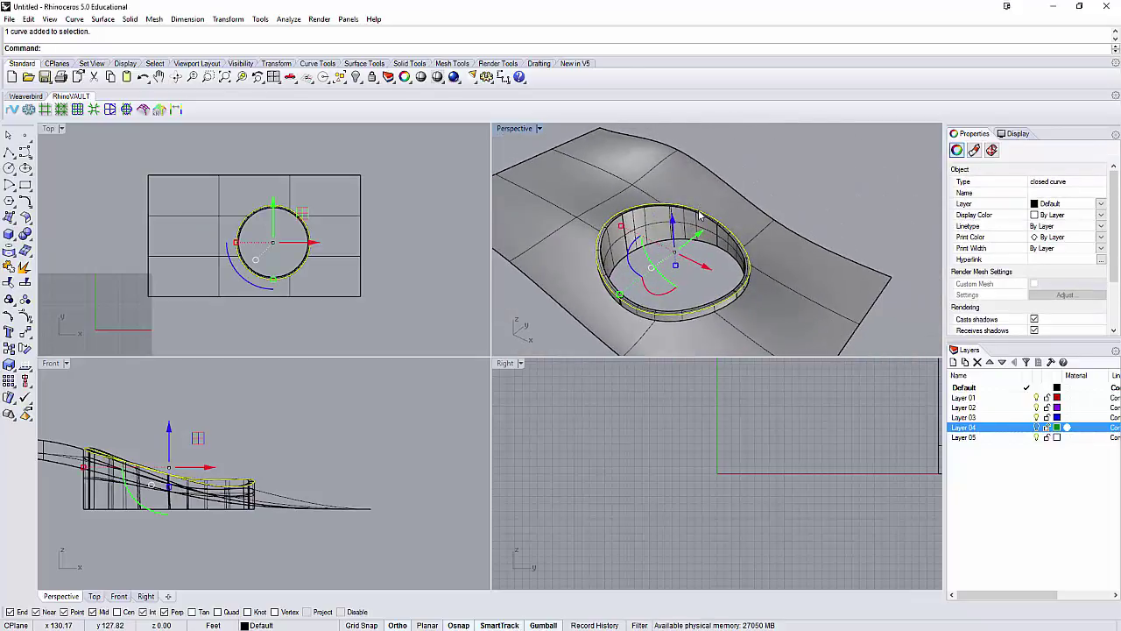
key(Return)
right_drag(699, 214, 665, 281)
click(668, 283)
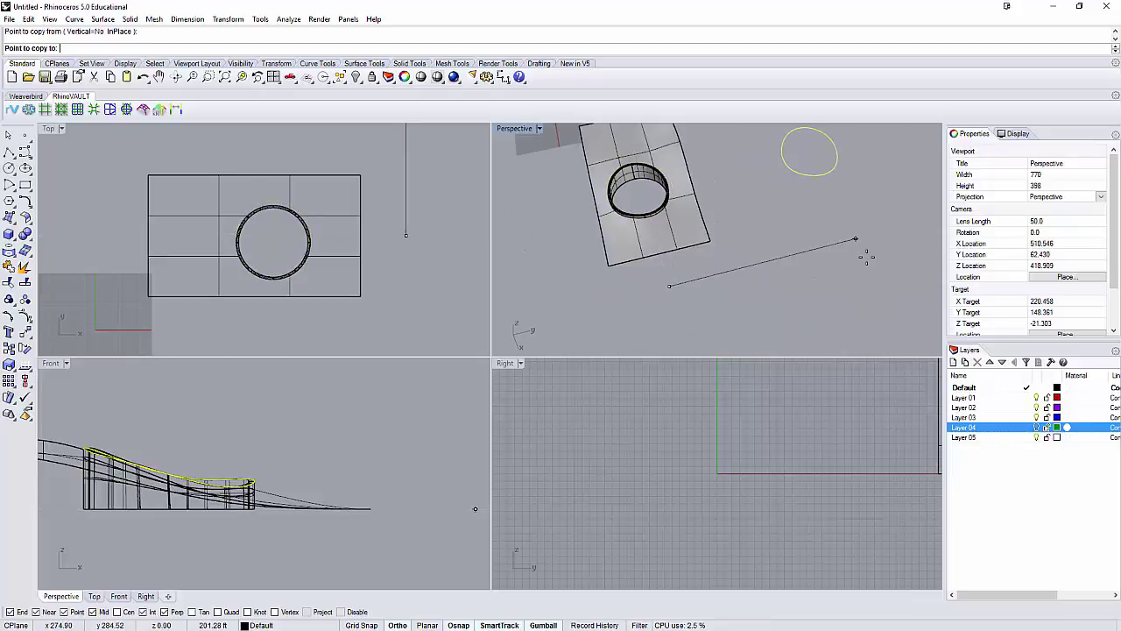
key(Return)
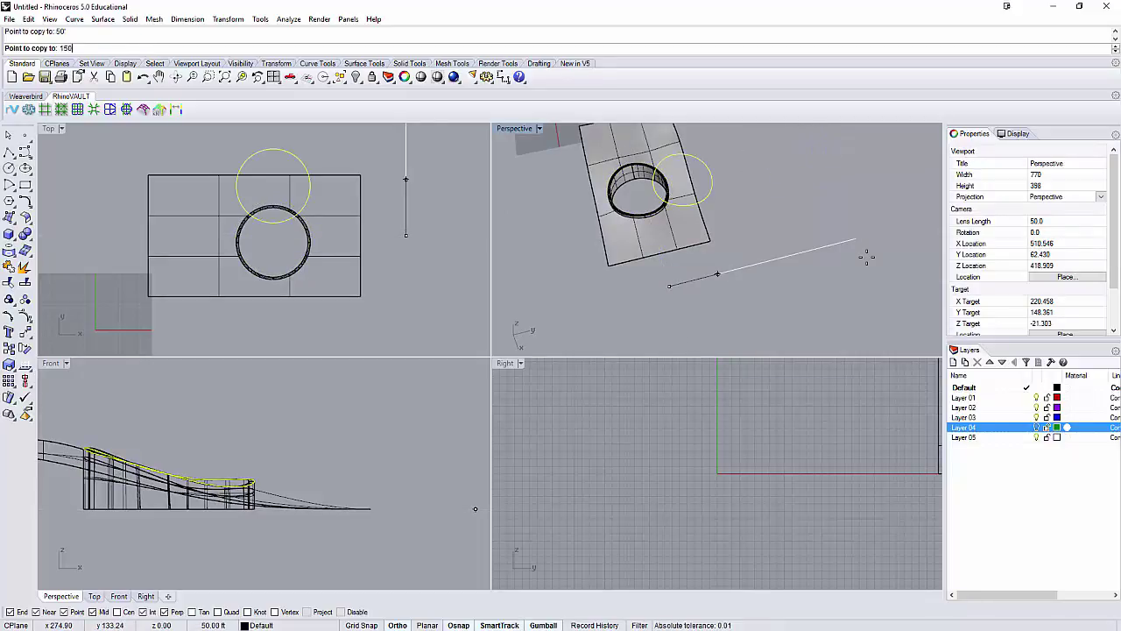
text(150)
key(Return)
key(Escape)
Copy the base circle in the same direction so it sits beneath the copied upper curve
click(651, 187)
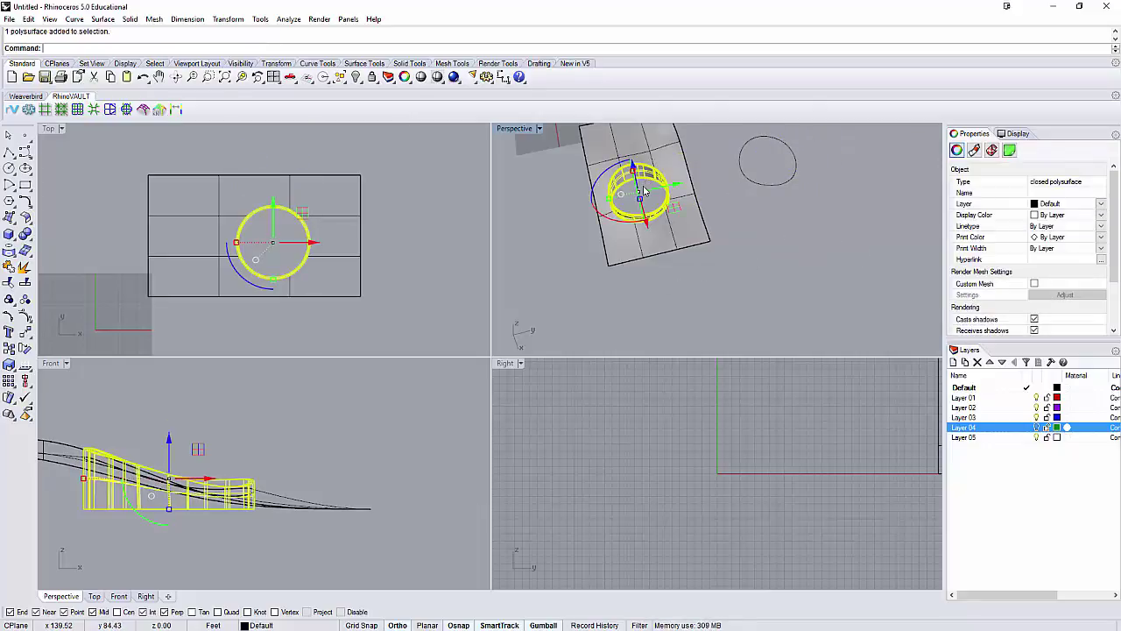
scroll(646, 188, up, 6)
key(Escape)
drag(646, 178, 625, 172)
ctrl+click(611, 172)
text(py)
key(Return)
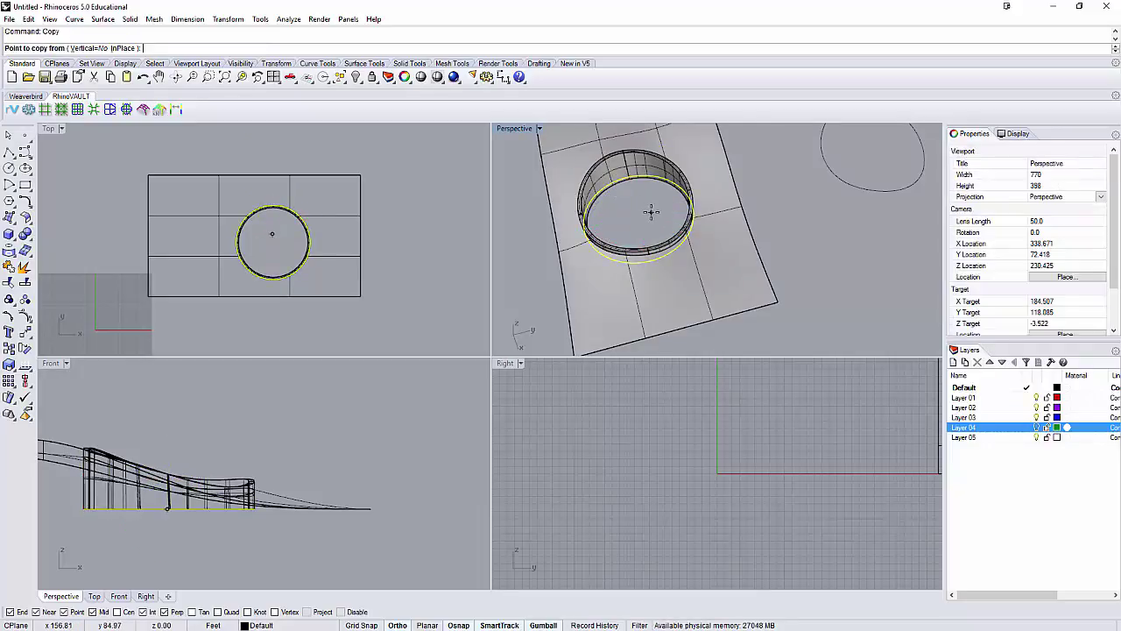
click(871, 237)
key(Return)
click(923, 225)
key(Escape)
Draw a diagonal line from the high side of the copied upper curve to the opposite side of the base circle
shift+right_drag(845, 232, 768, 296)
key(Escape)
text(L)
key(Return)
scroll(715, 206, up, 3)
click(706, 191)
right_drag(751, 218, 765, 236)
click(765, 236)
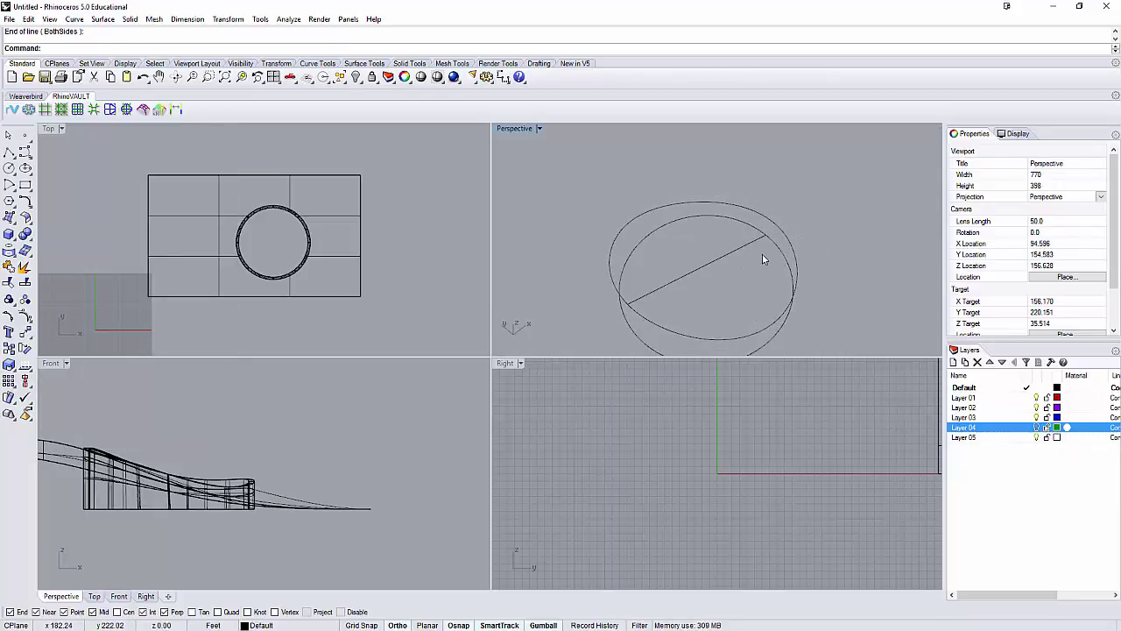
Draw two vertical lines joining the base circle and upper curve, one at each end of the diagonal
right_drag(757, 254, 724, 239)
key(Return)
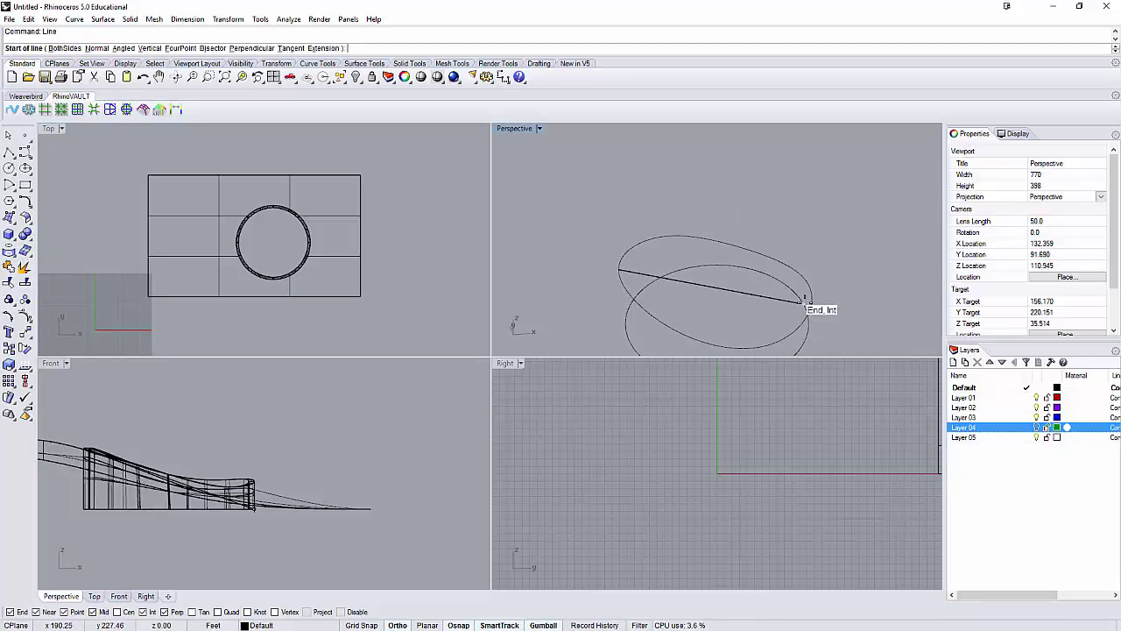
click(619, 269)
right_drag(618, 269, 769, 332)
click(663, 287)
right_drag(708, 265, 747, 271)
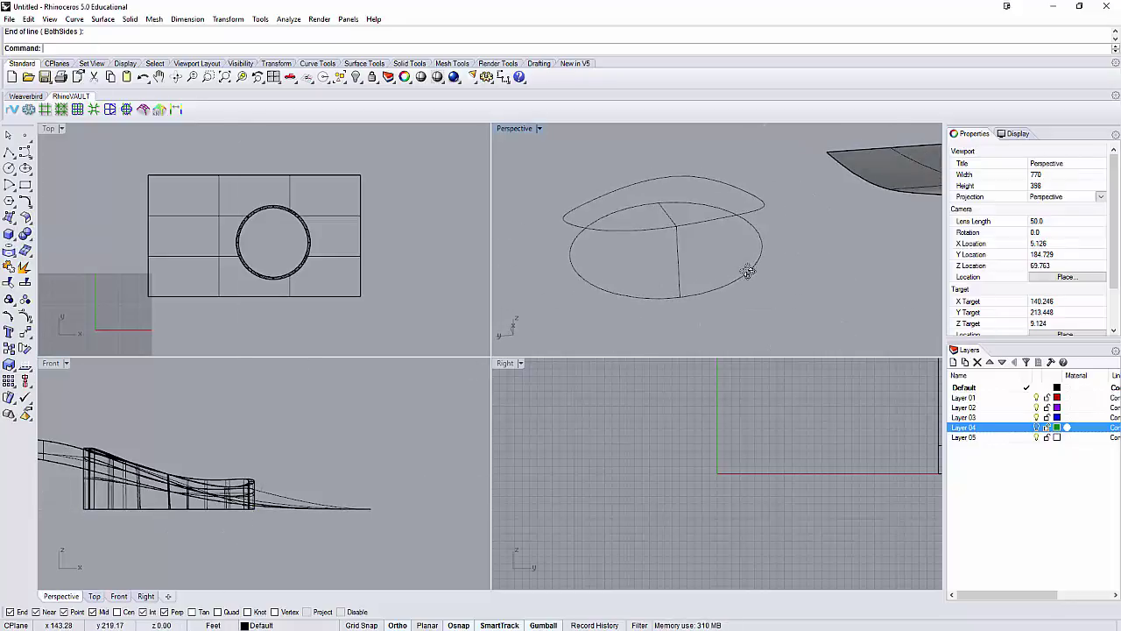
right_click(664, 199)
click(658, 203)
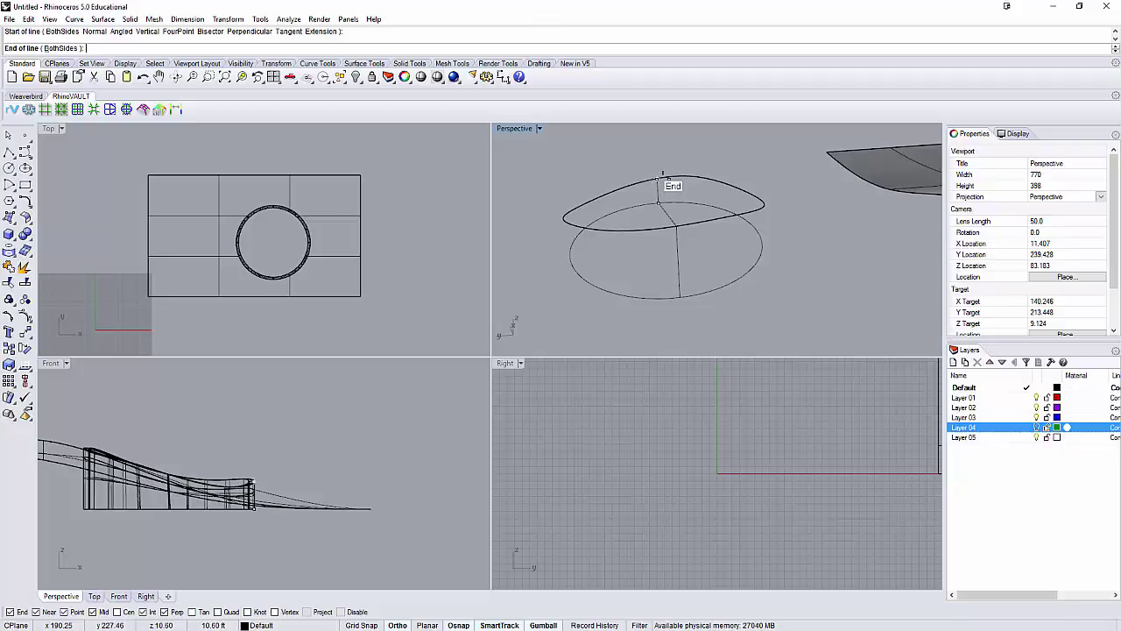
click(663, 180)
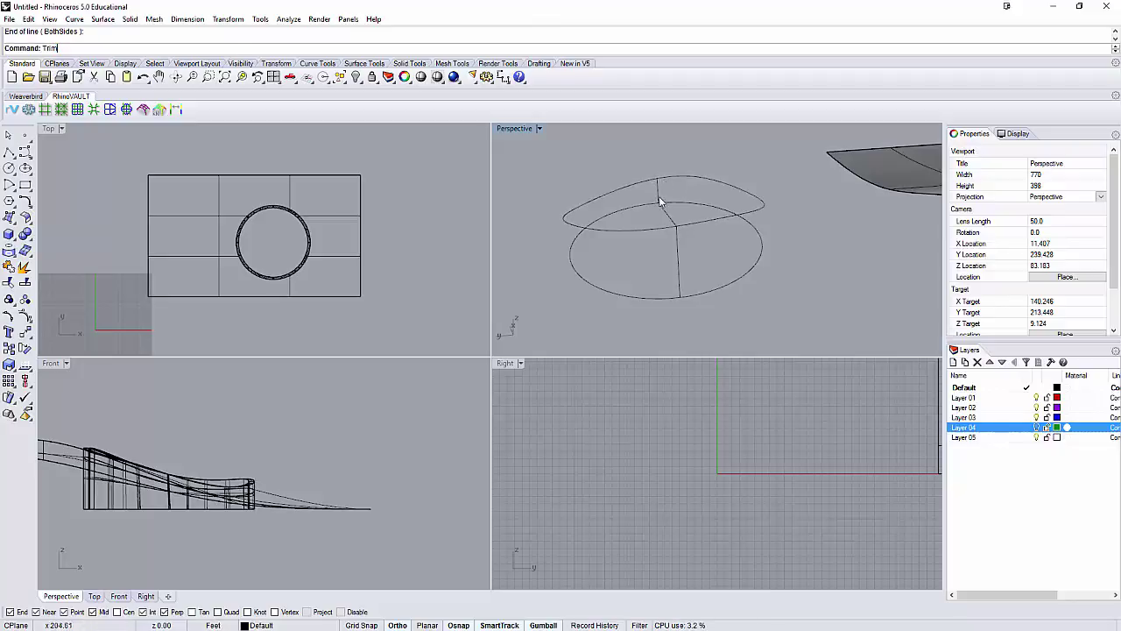
Try to trim portions of the upper curve and base circle with the two vertical lines as cutting objects
key(Return)
right_drag(661, 204, 666, 206)
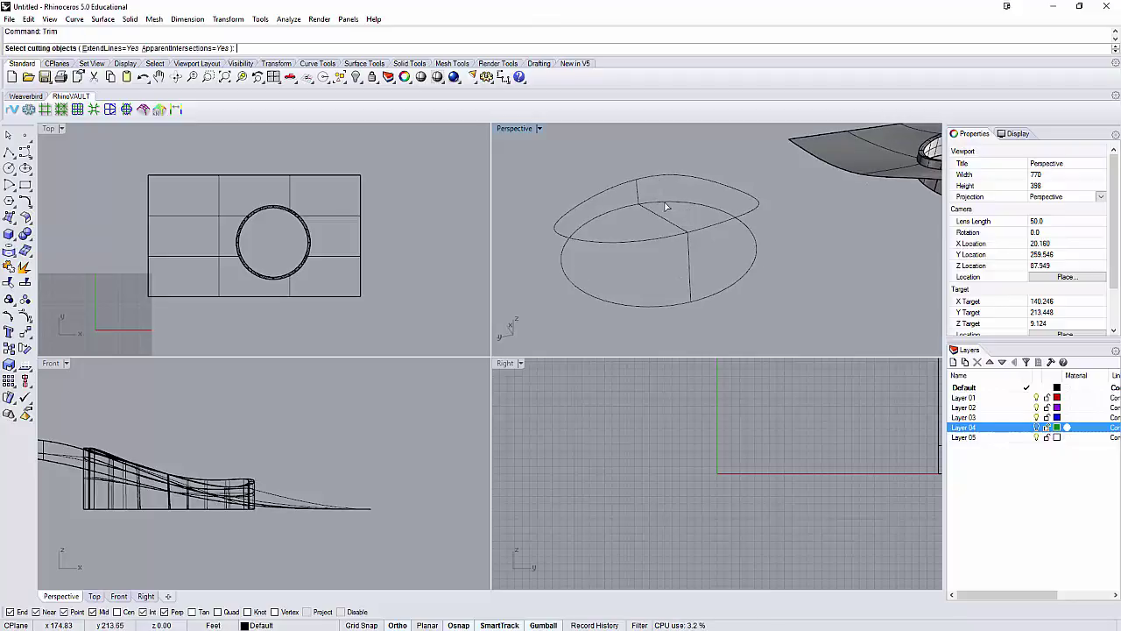
click(688, 249)
click(639, 191)
right_click(634, 215)
click(630, 241)
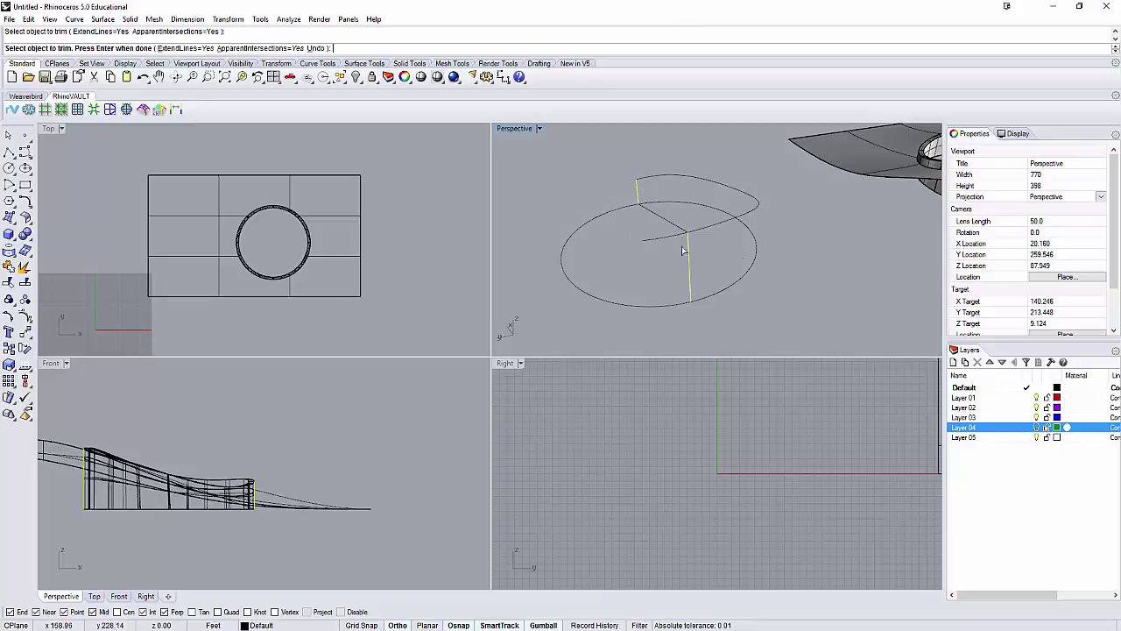
right_drag(659, 305, 740, 279)
key(ctrl+z)
click(737, 279)
right_drag(658, 176, 620, 184)
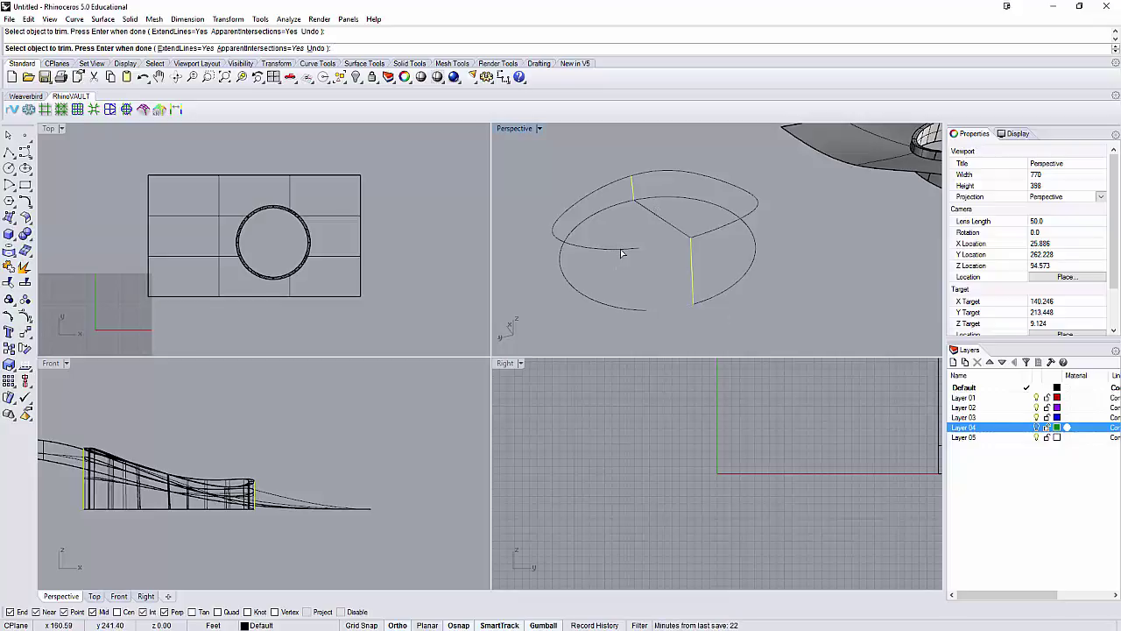
key(Return)
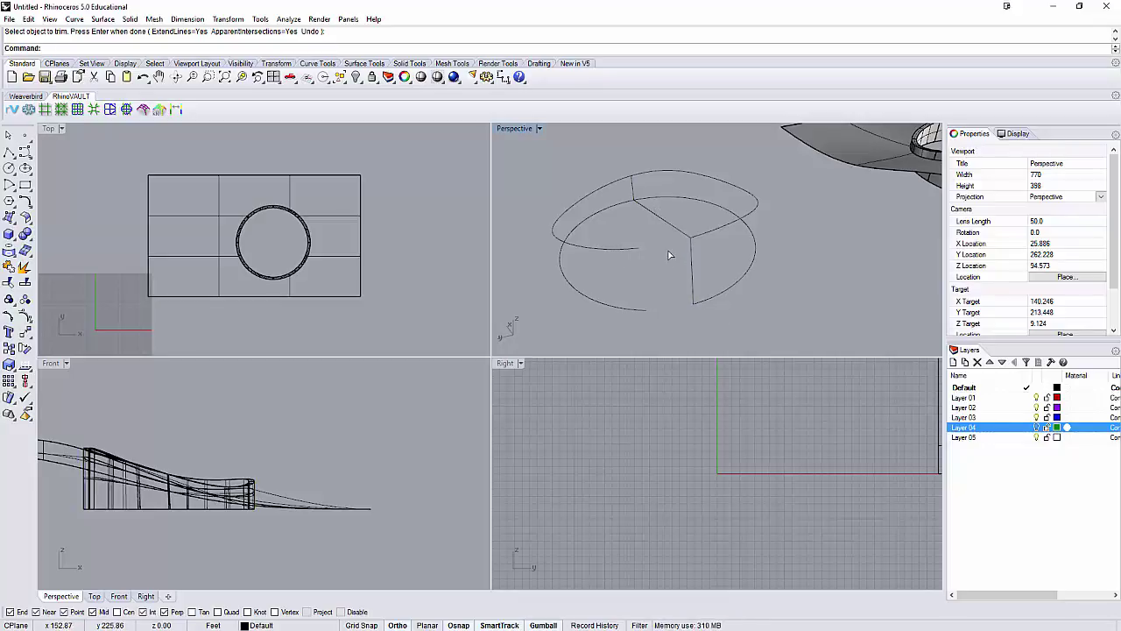
Check the trimmed upper curve and undo the trim
click(701, 233)
key(Escape)
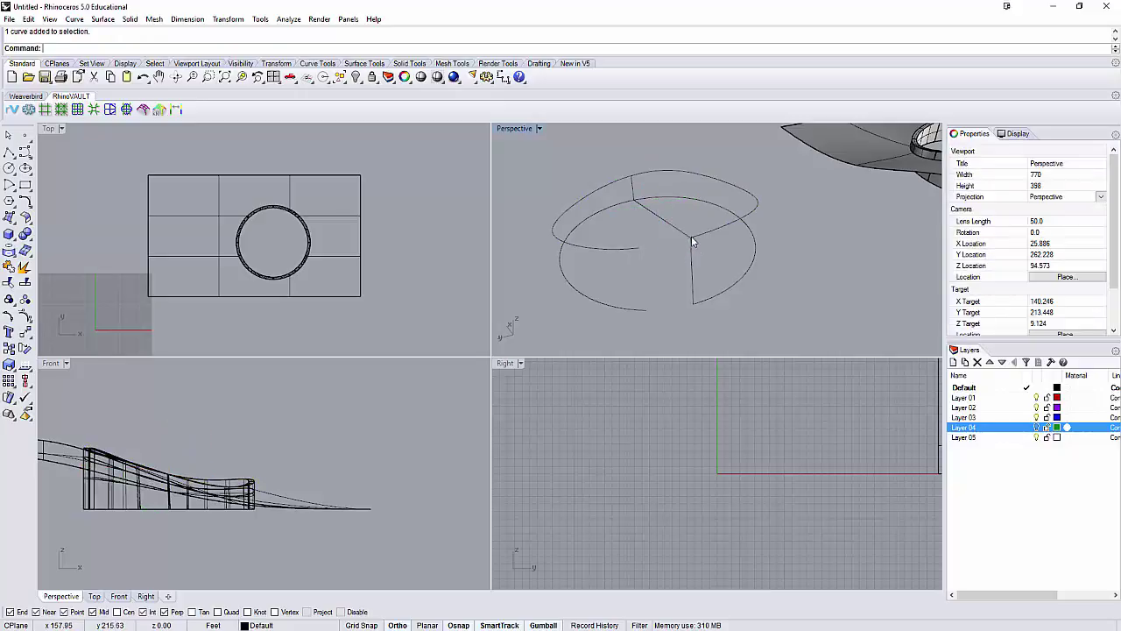
click(632, 248)
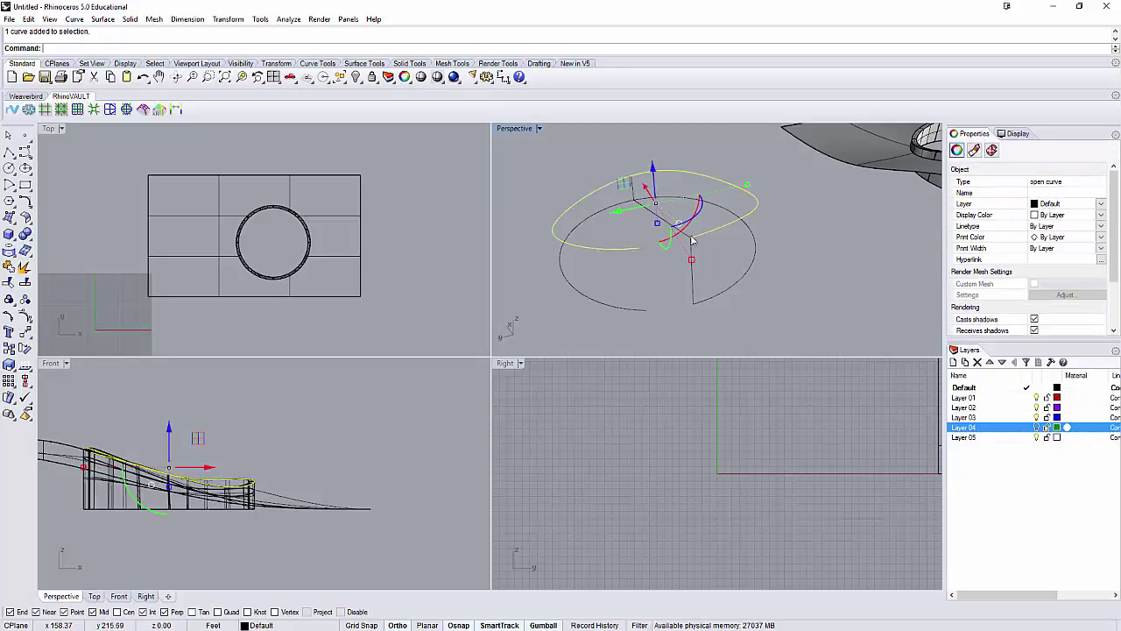
key(ctrl+z)
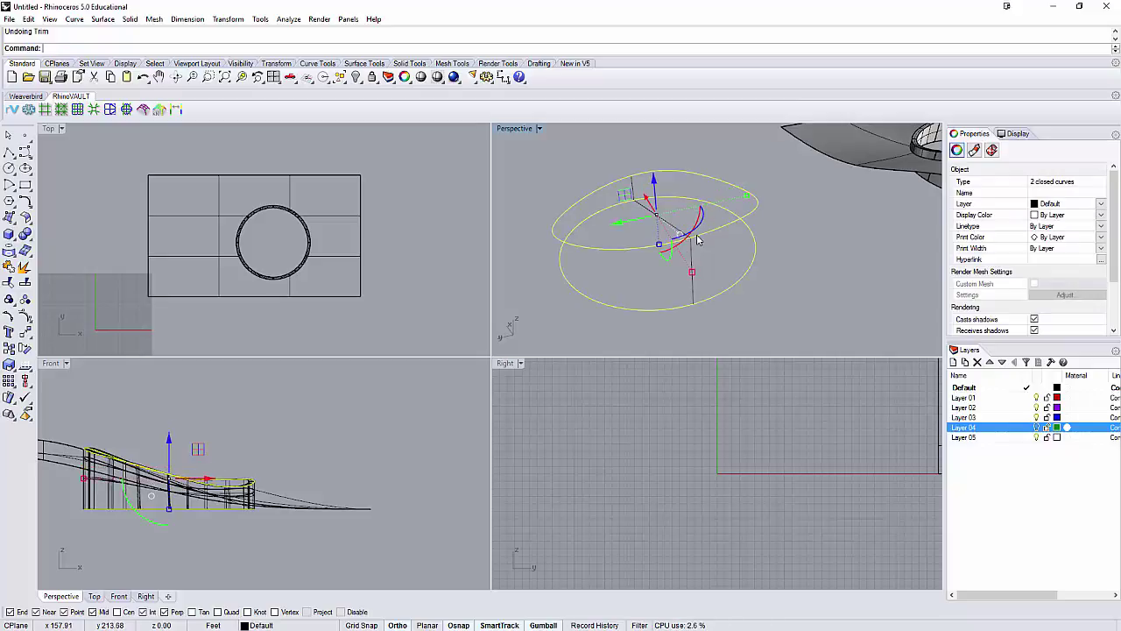
Shorten the upper curve with SubCrv to a short arc starting at the diagonal's upper end
click(698, 243)
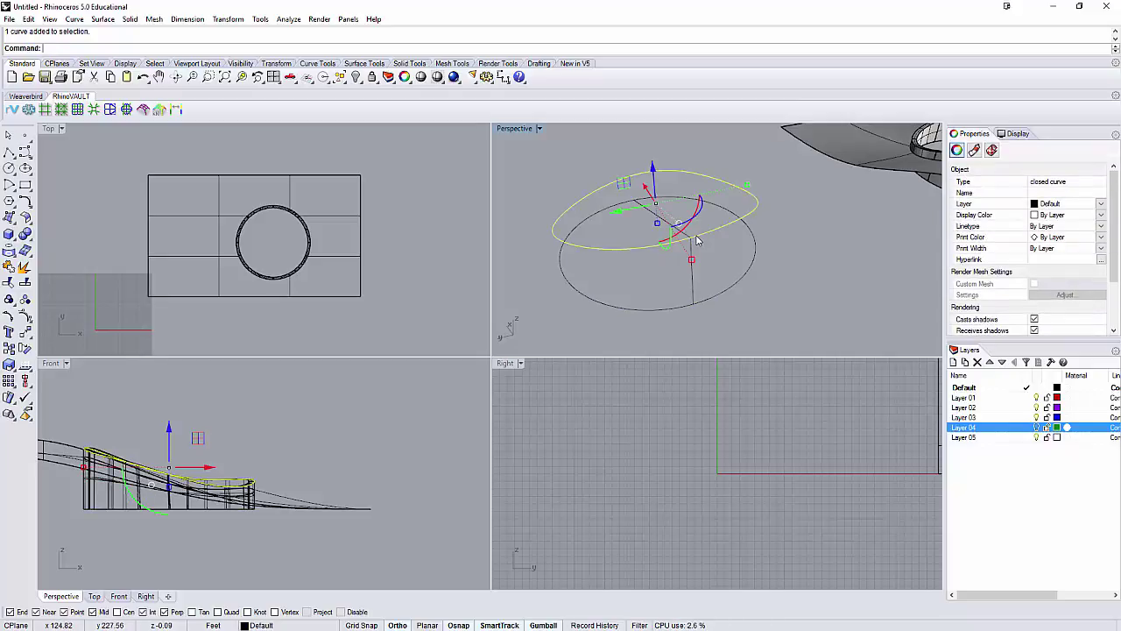
key(Return)
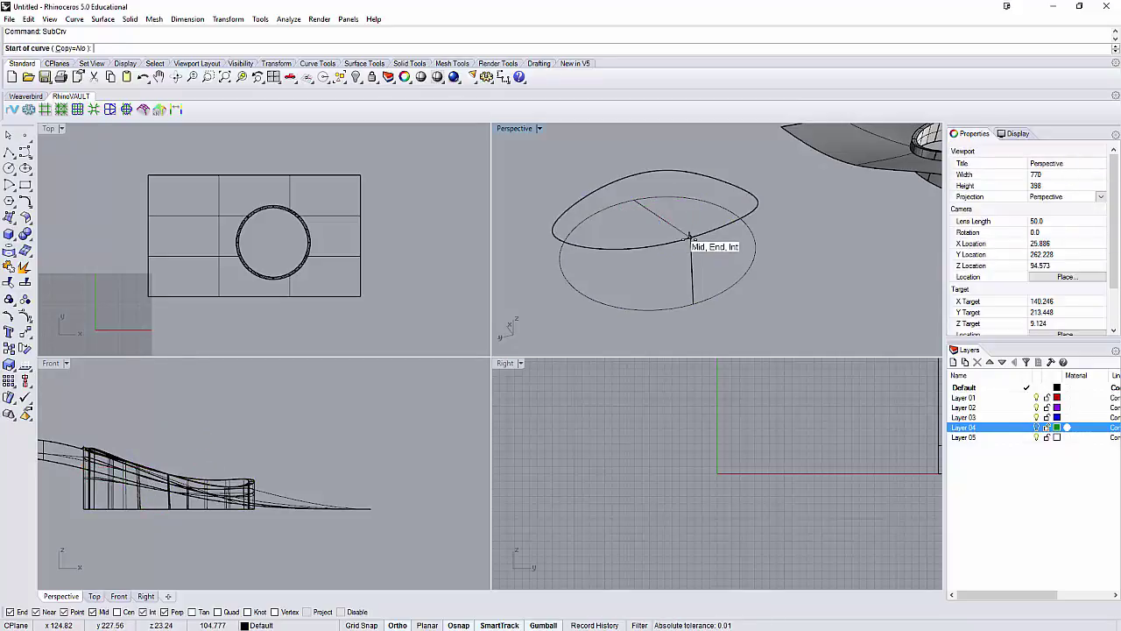
click(691, 237)
right_drag(727, 224, 710, 235)
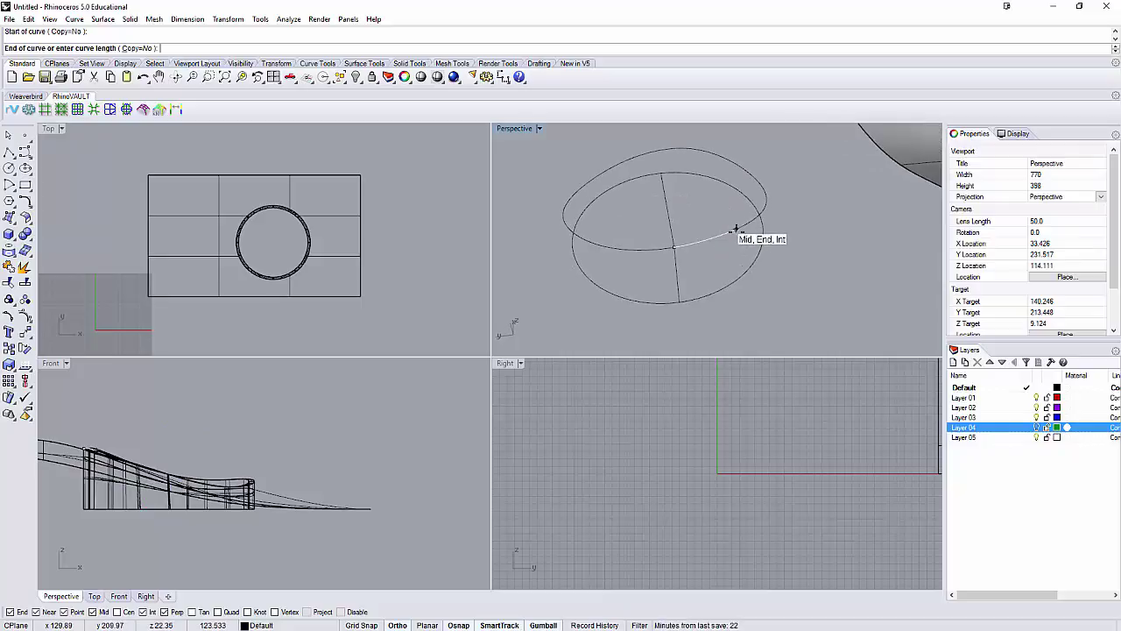
click(734, 232)
Try to shorten the base circle with SubCrv near the diagonal's lower end, and undo it
click(671, 171)
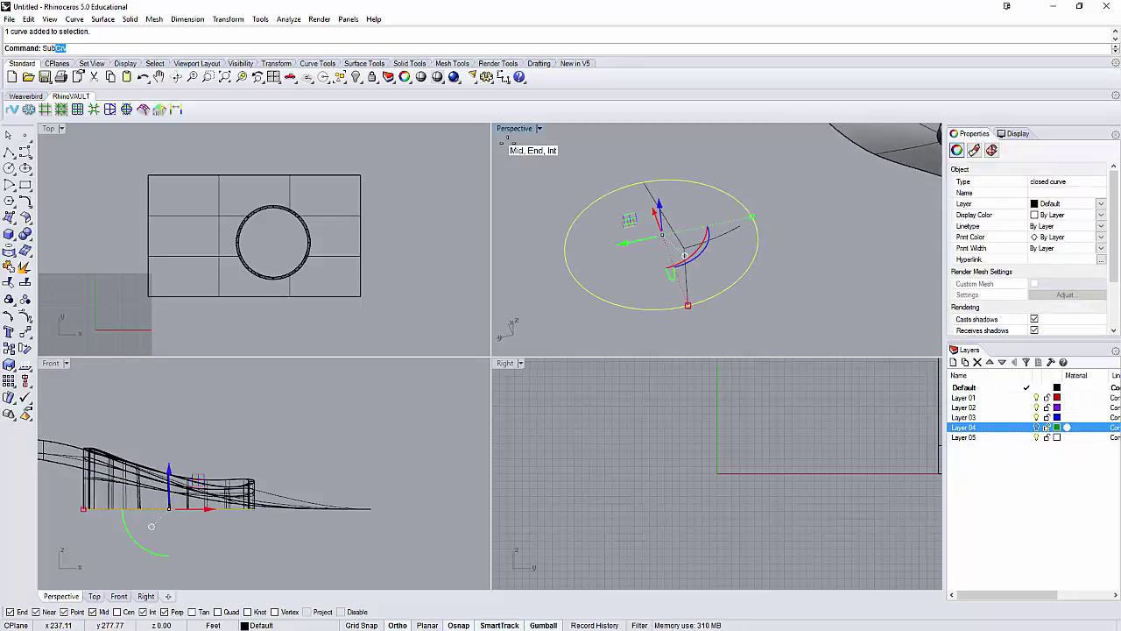
key(Return)
click(666, 177)
click(678, 180)
key(ctrl+z)
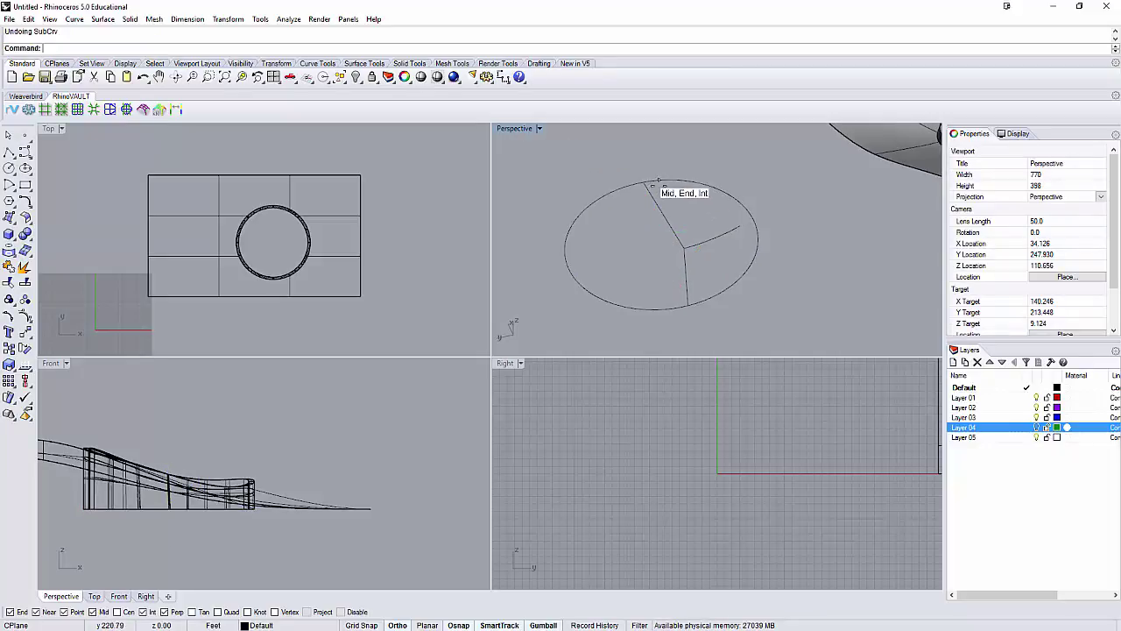
Reduce the base circle with SubCrv to a short arc starting at the diagonal's lower end
key(Return)
key(Escape)
click(653, 180)
key(Return)
click(648, 181)
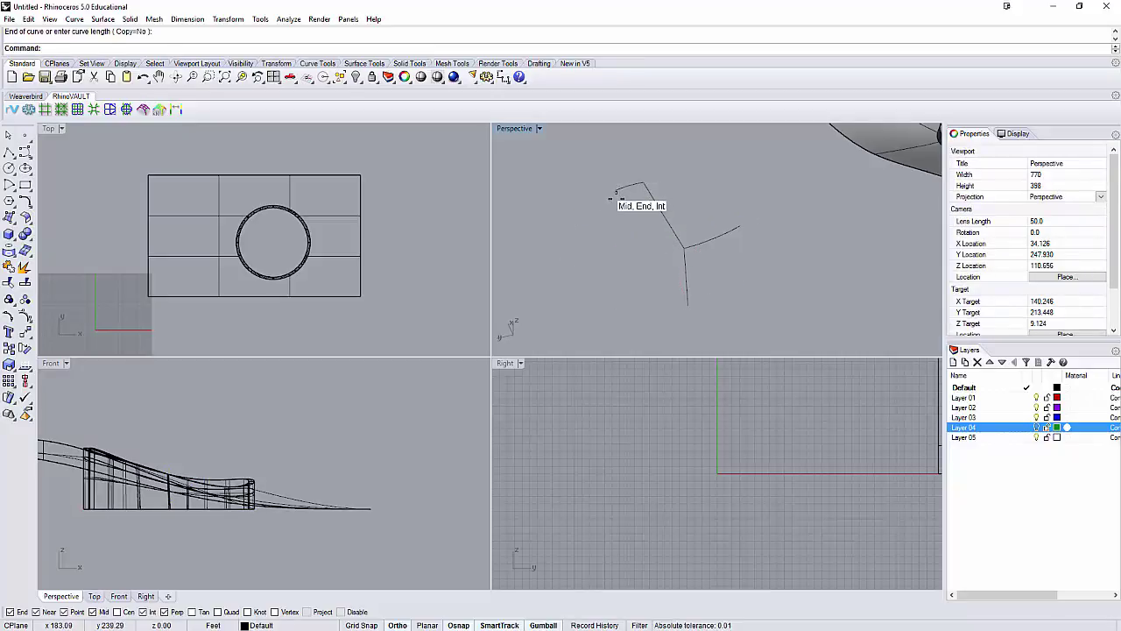
Blend the upper arc's end at the diagonal with the free end of the base arc
text(Blend)
key(Return)
click(684, 248)
click(613, 186)
Copy the sloping blend curve back to the wall in the terrain opening
right_drag(613, 188, 594, 172)
right_drag(515, 173, 736, 184)
right_drag(746, 302, 795, 246)
click(817, 222)
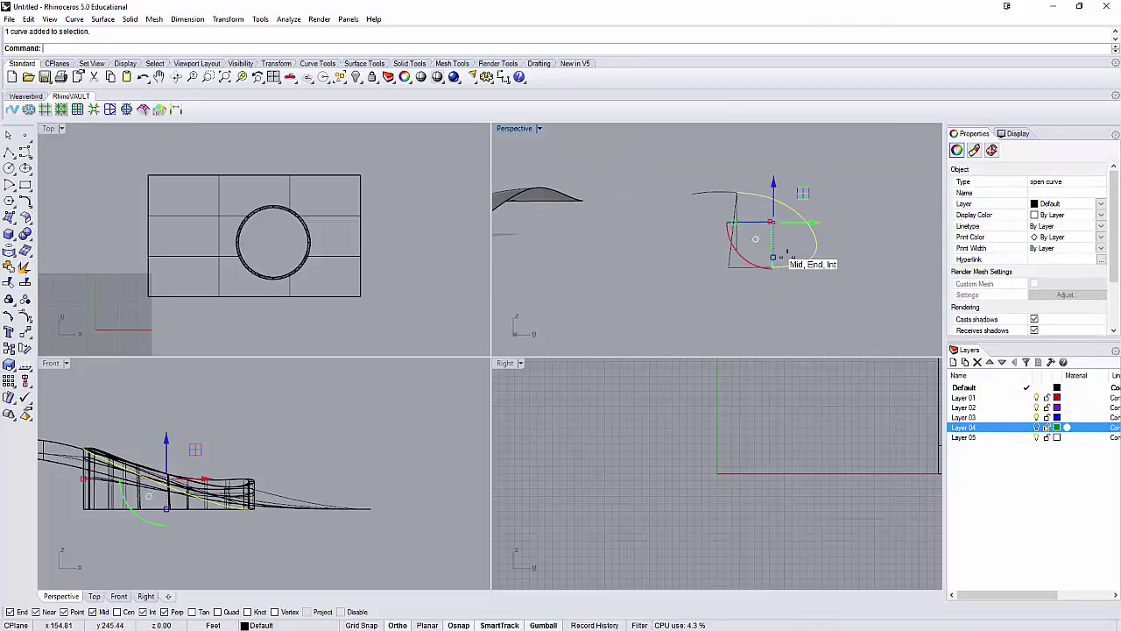
text(Copy)
key(Return)
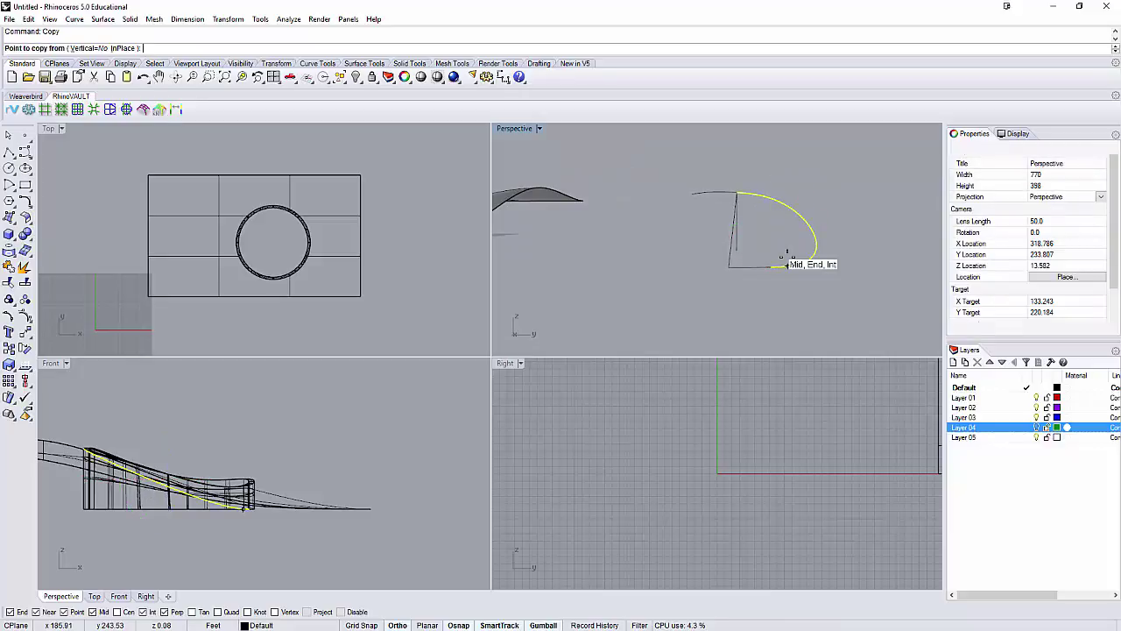
right_drag(774, 264, 762, 308)
click(757, 317)
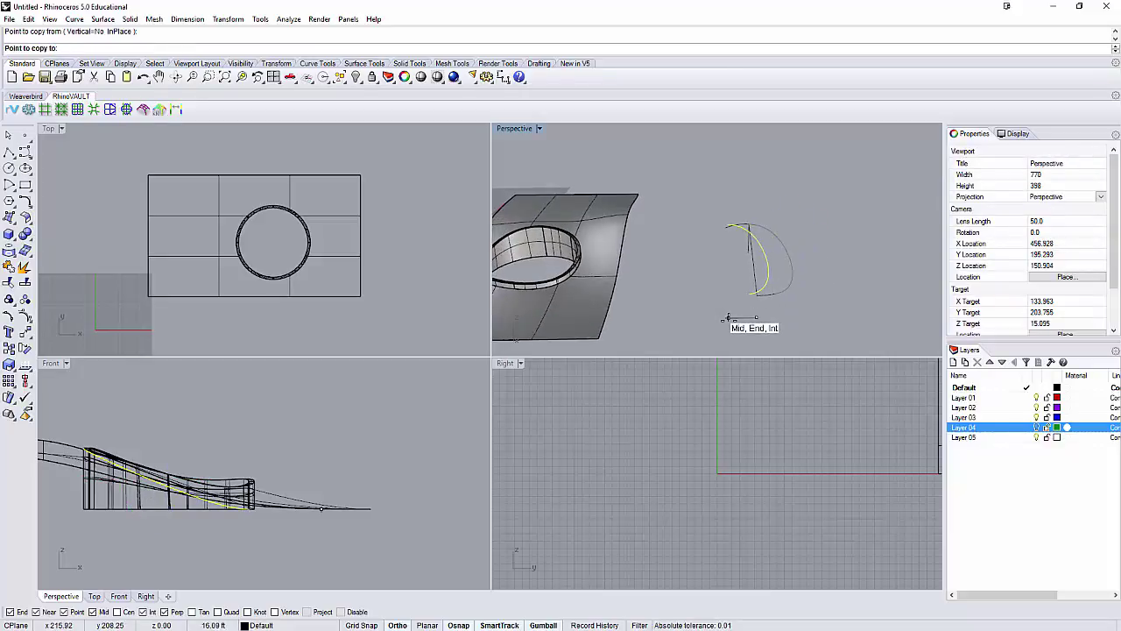
key(Return)
click(728, 318)
key(Escape)
Maximize the Perspective viewport and examine the copied blend curve against the inner wall of the opening
right_drag(529, 274, 649, 304)
scroll(650, 304, up, 4)
scroll(674, 324, up, 3)
double_click(522, 129)
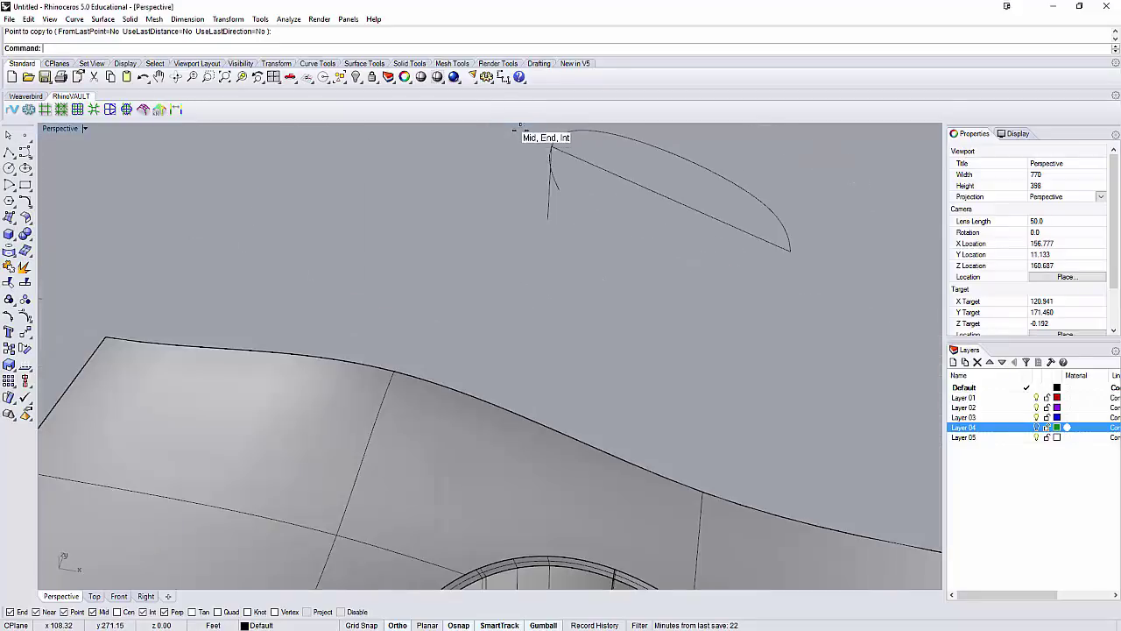
click(574, 442)
right_drag(574, 442, 610, 395)
key(Escape)
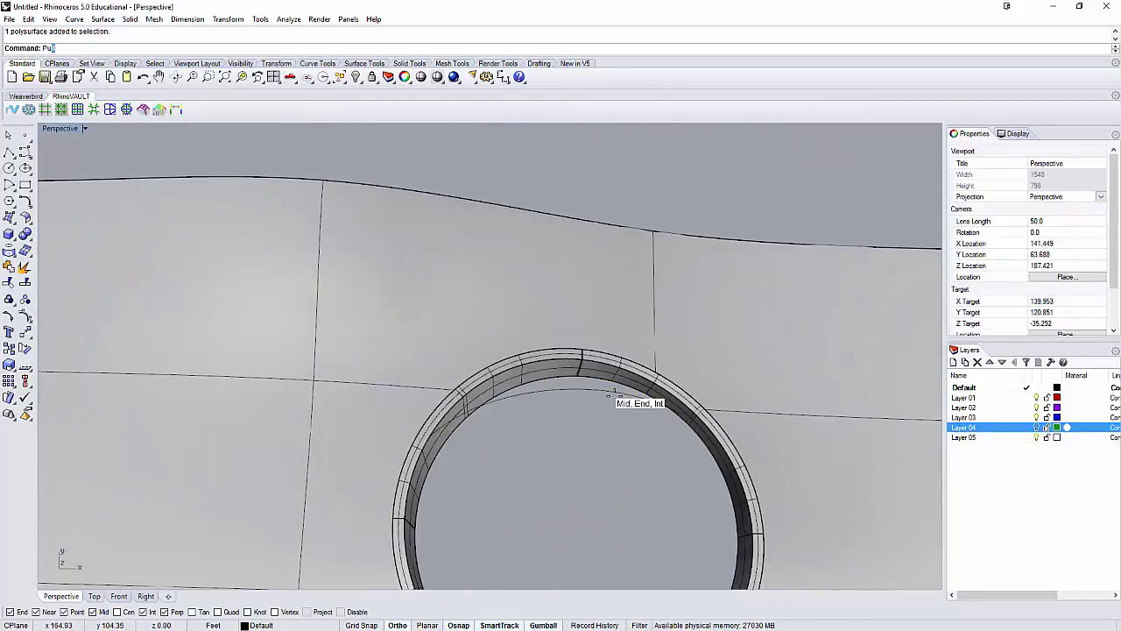
Pull the copied blend curve onto the two adjoining inner wall faces of the opening
key(Return)
click(578, 386)
right_drag(578, 386, 544, 343)
key(Return)
click(540, 320)
click(591, 337)
key(Return)
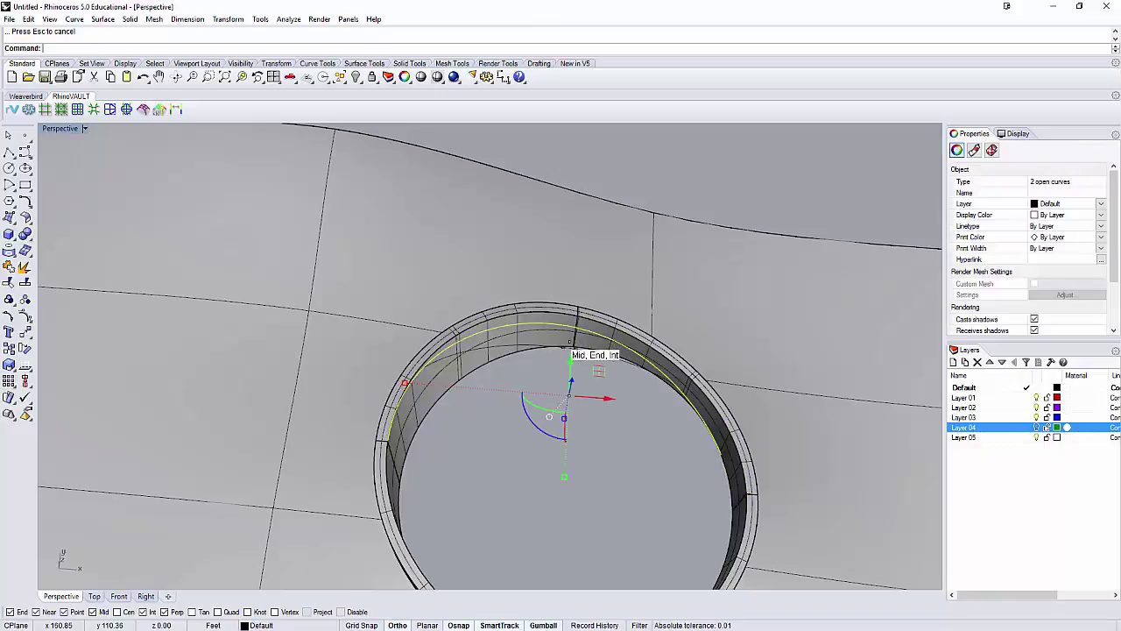
Join the two pulled curves into one continuous curve along the inner wall
right_drag(501, 360, 478, 314)
scroll(630, 297, up, 6)
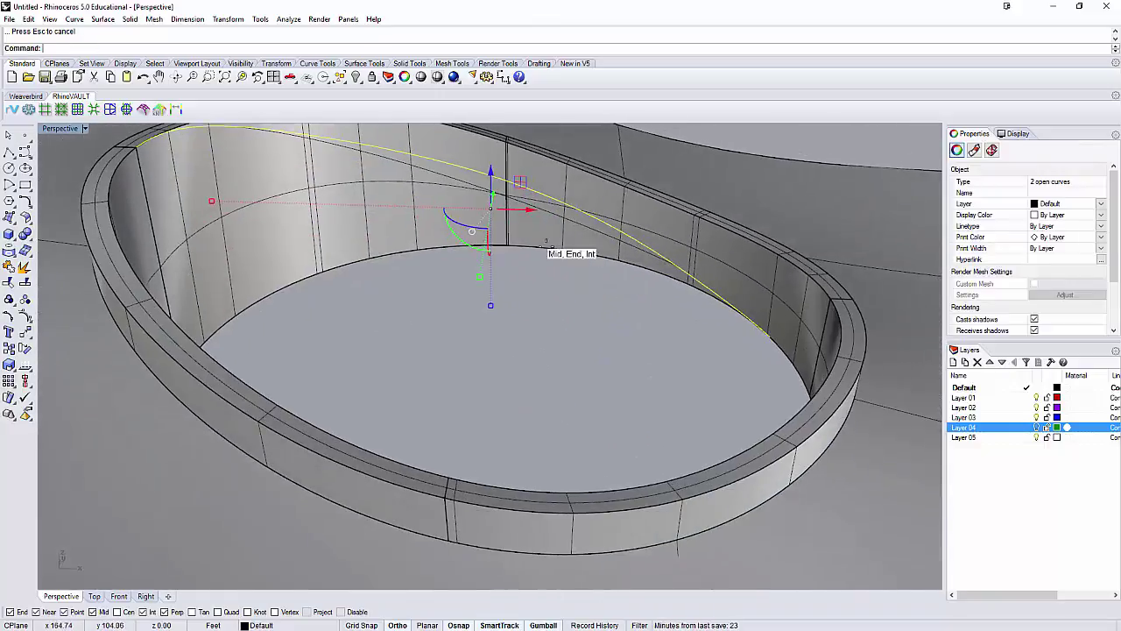
key(Return)
right_drag(516, 224, 538, 309)
right_drag(669, 491, 677, 458)
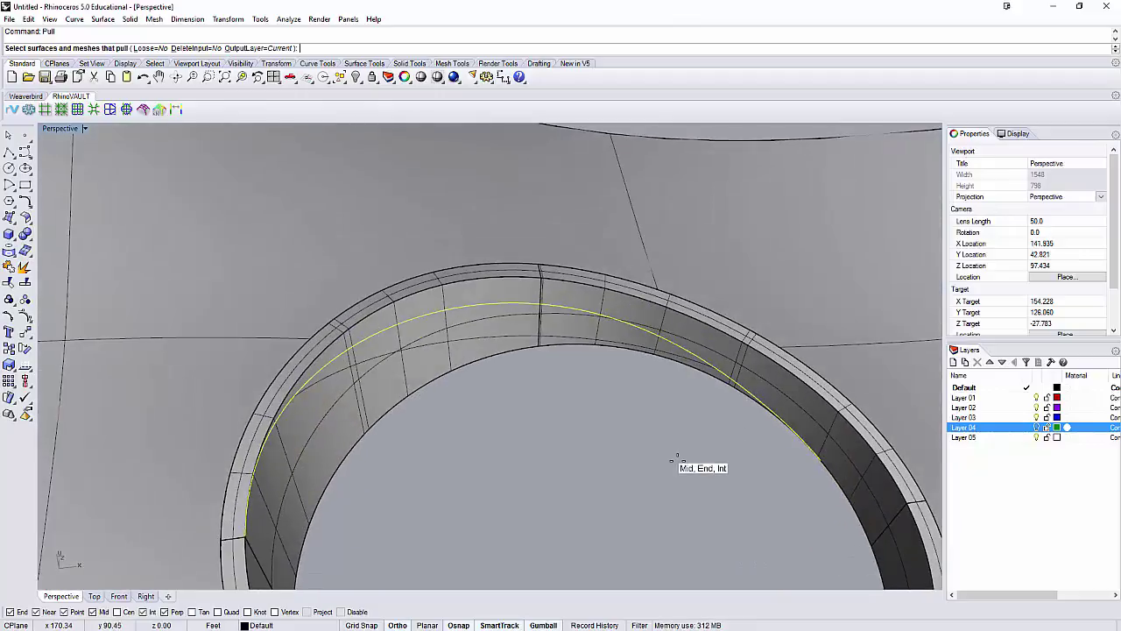
key(Return)
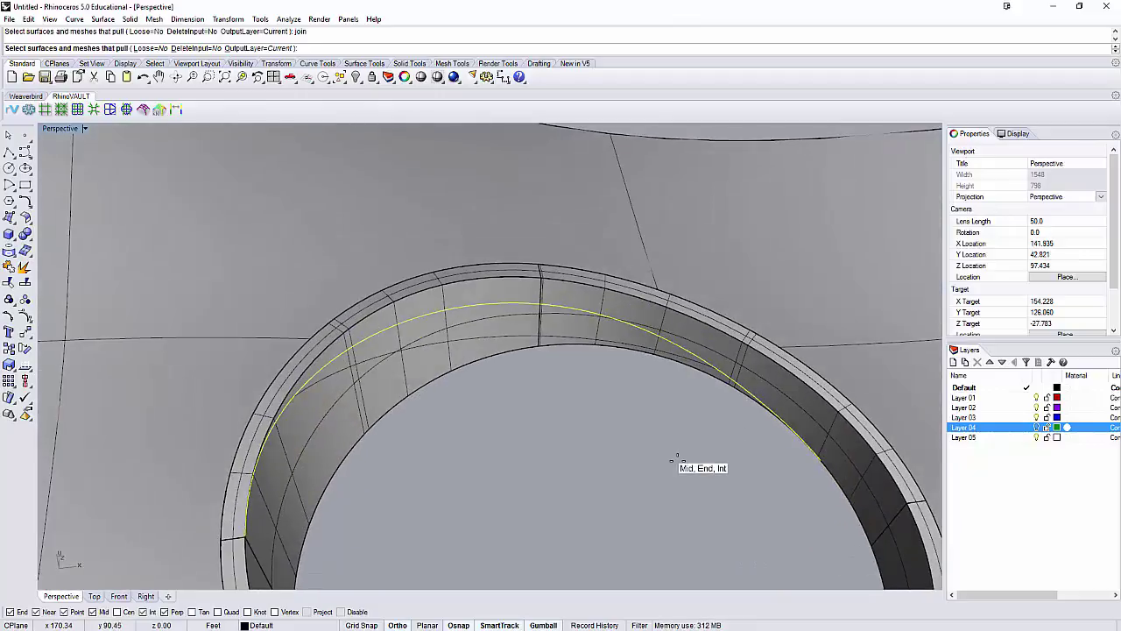
key(Escape)
key(Return)
Offset the joined curve from the wall towards the centre of the opening, picking the distance in the model
text(Offset)
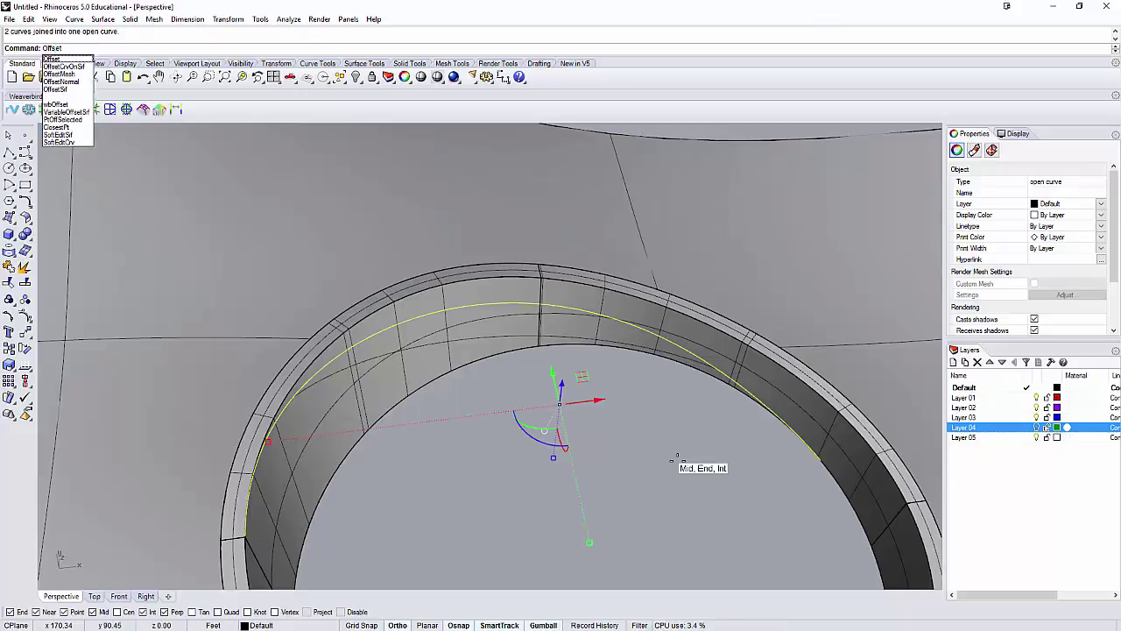
key(Return)
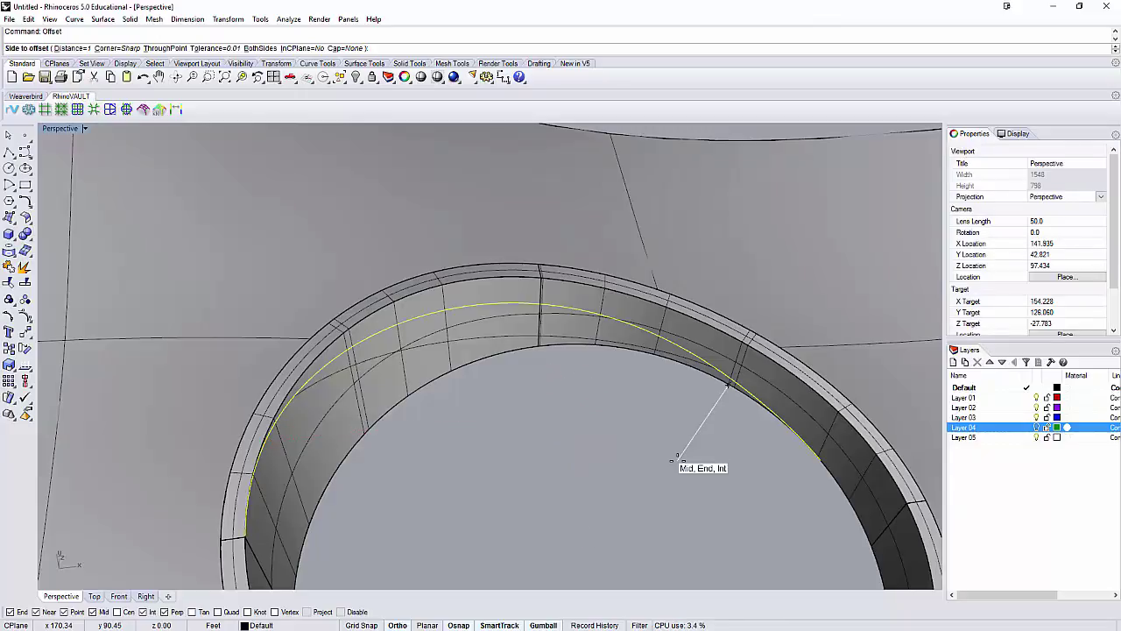
text(d)
key(Return)
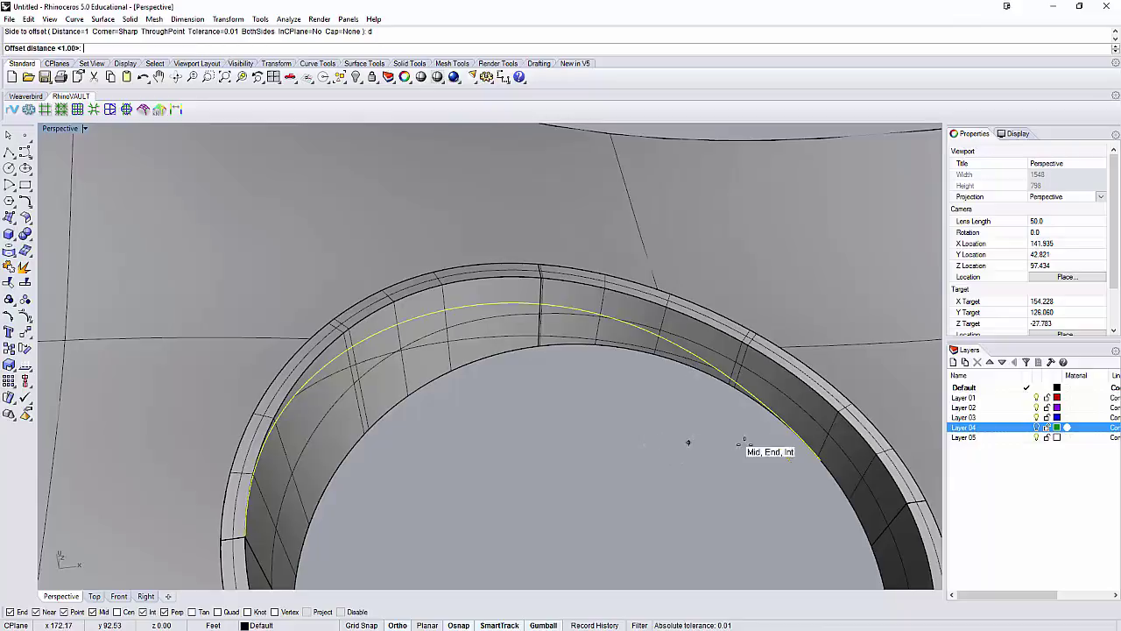
click(818, 460)
click(767, 474)
click(743, 477)
Loft the wall curve and its offset into a ramp surface descending along the inner wall
shift+click(613, 361)
text(Loft)
key(Return)
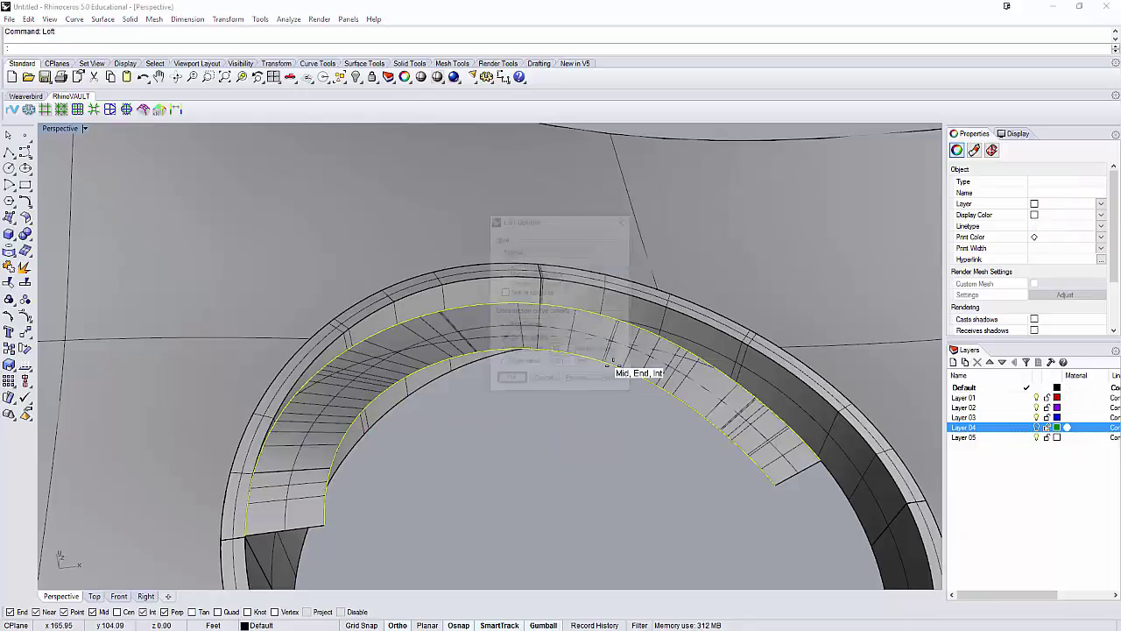
key(Return)
right_drag(610, 363, 556, 399)
key(Escape)
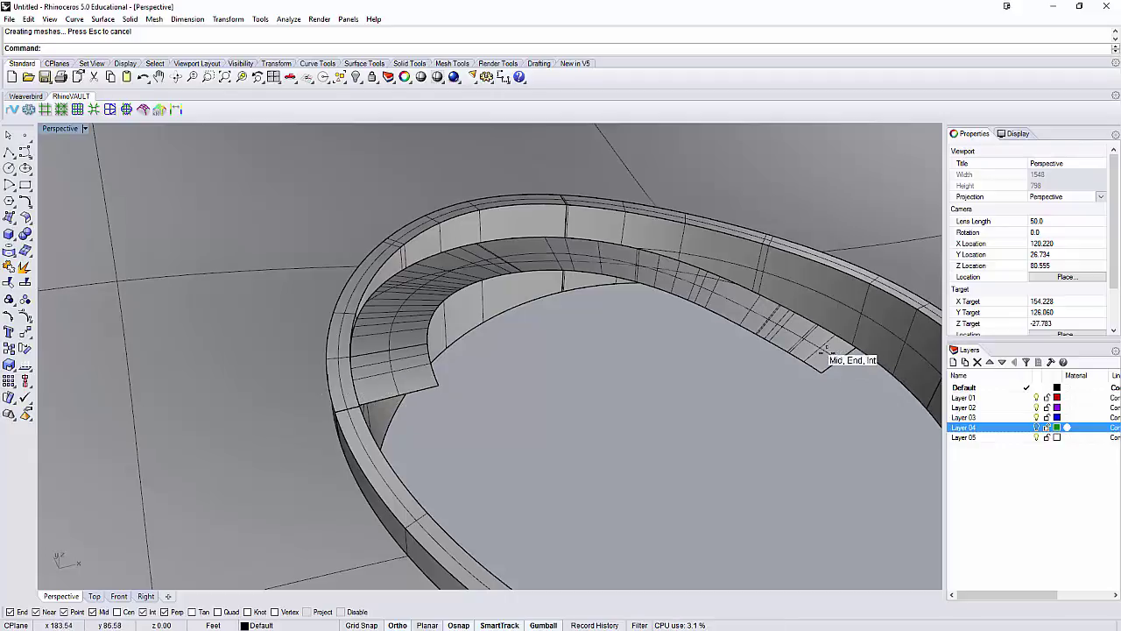
Select the ramp surface and examine how it follows the wall from several angles
click(814, 345)
right_drag(710, 318, 348, 251)
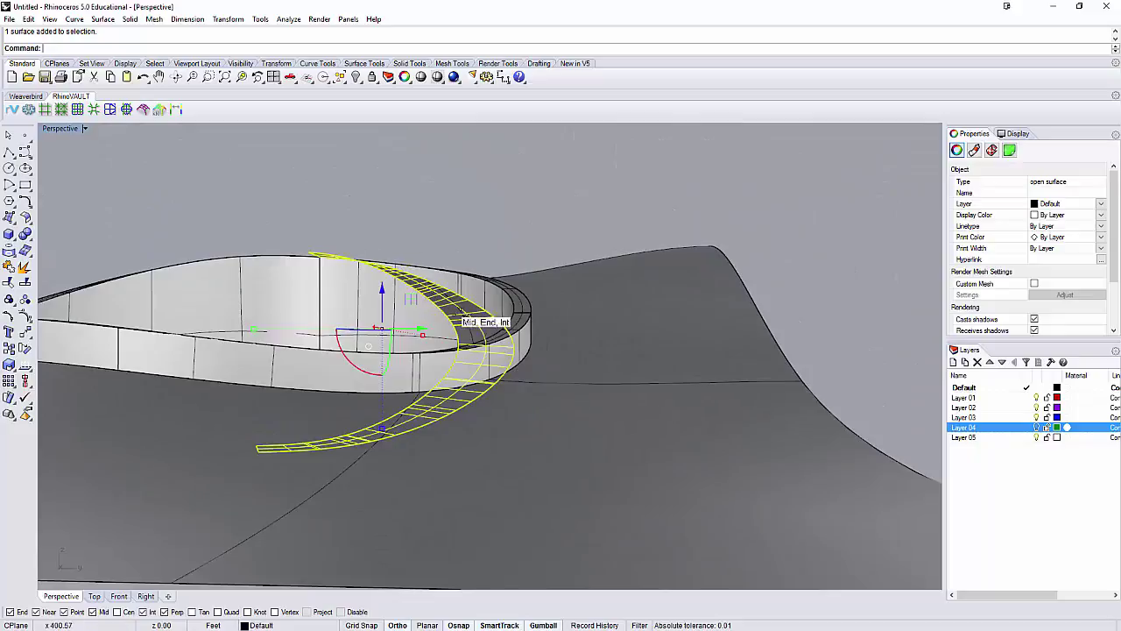
right_drag(490, 321, 512, 324)
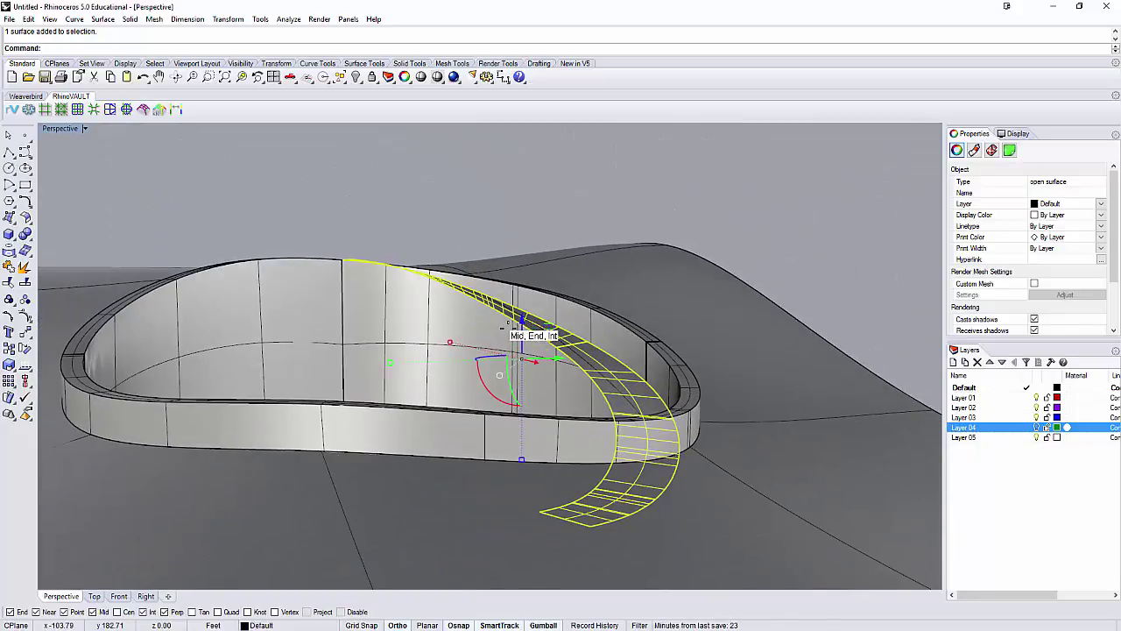
key(Delete)
right_drag(547, 324, 404, 324)
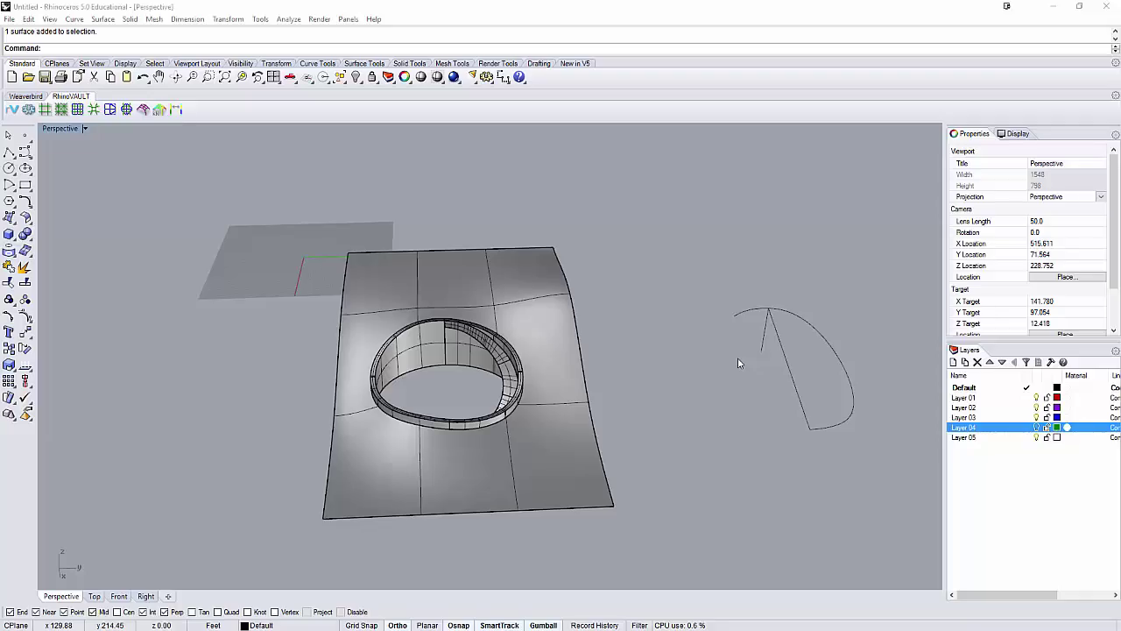
Turn on the terrain surface's control points and move the group at its far corner downward
right_drag(738, 363, 530, 383)
click(588, 321)
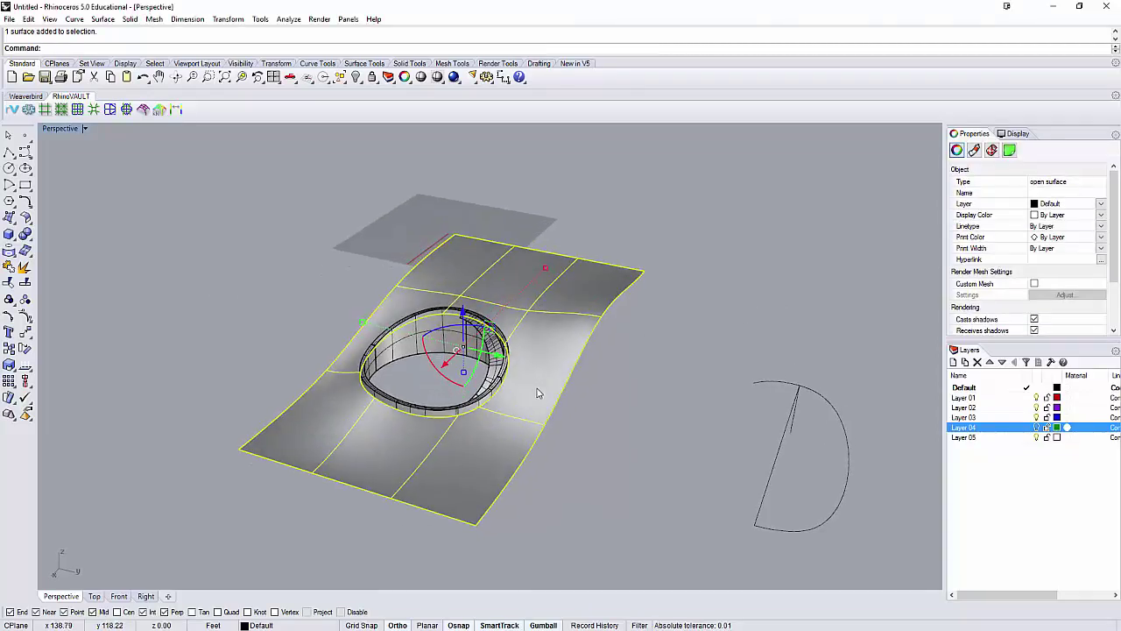
key(F10)
scroll(567, 292, up, 3)
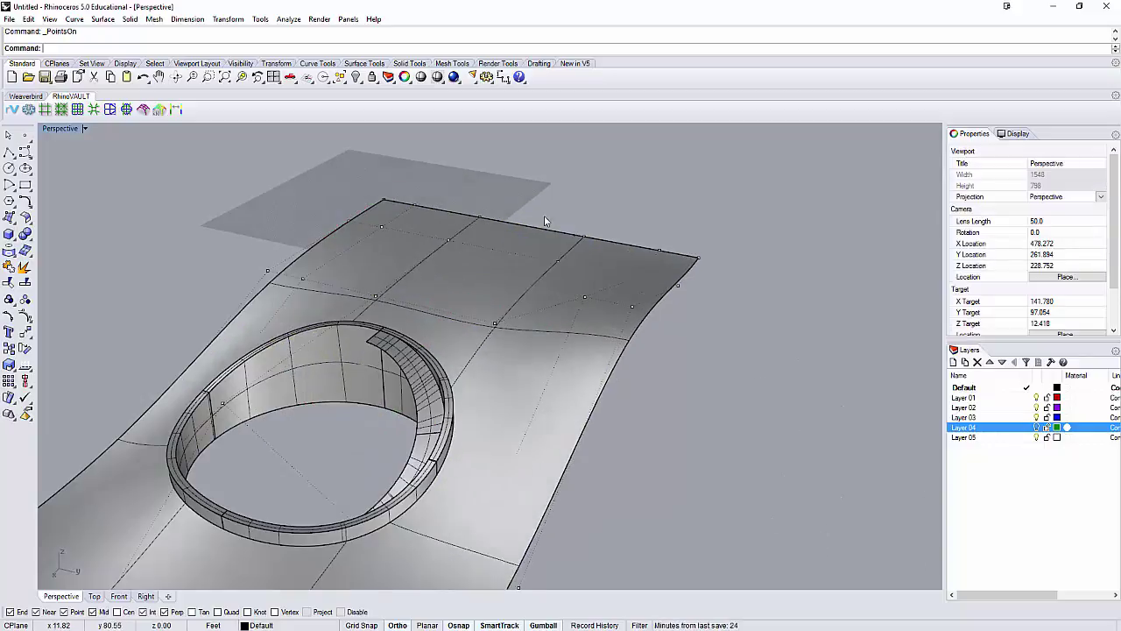
drag(536, 202, 698, 380)
drag(606, 231, 605, 303)
right_drag(630, 330, 580, 402)
Adjust a single terrain control point at the circular opening, and turn off the control points
scroll(657, 327, down, 6)
scroll(418, 370, up, 5)
click(420, 369)
drag(547, 352, 525, 380)
right_drag(525, 380, 594, 340)
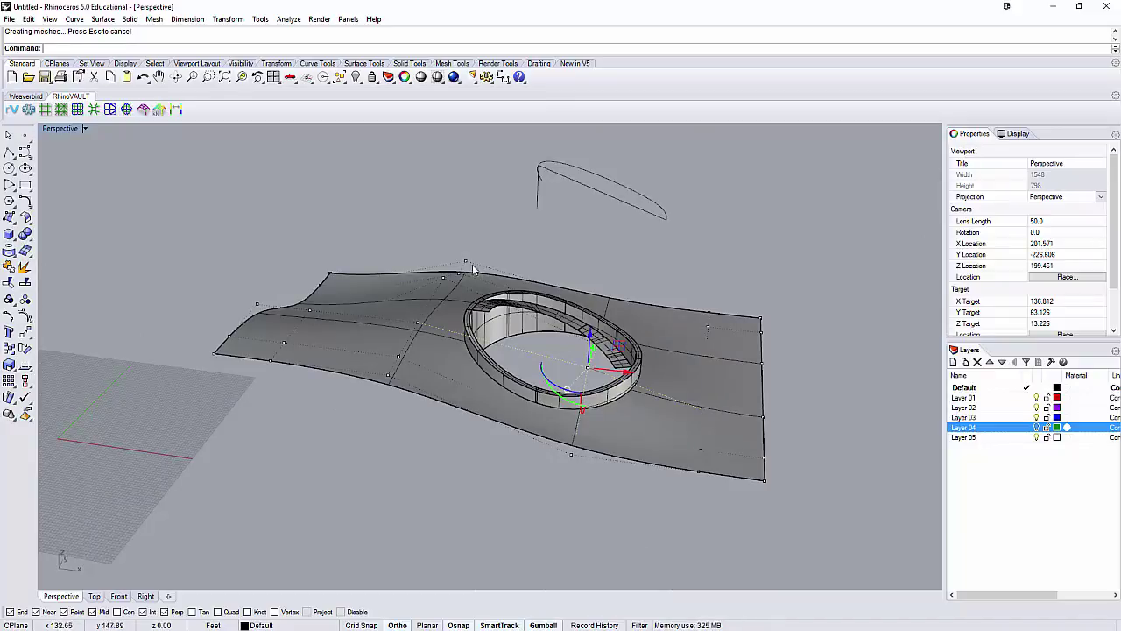
key(Escape)
right_drag(445, 291, 601, 377)
scroll(568, 320, down, 3)
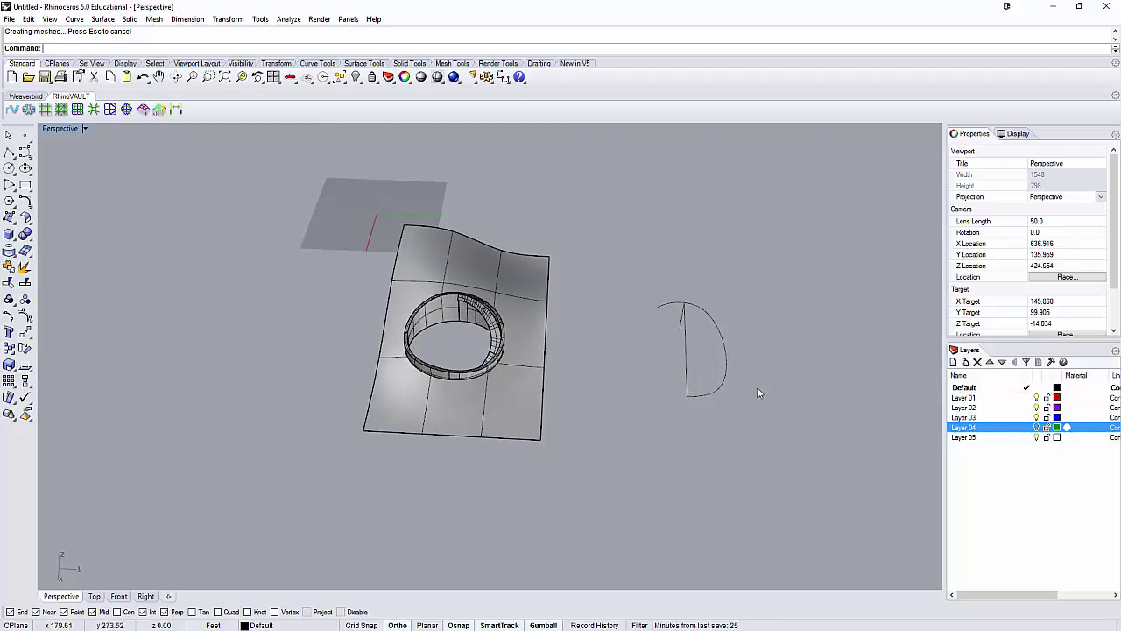
Extrude the reference blend curve beside the terrain straight up into a curved vertical surface
click(725, 385)
text(Ext)
key(Return)
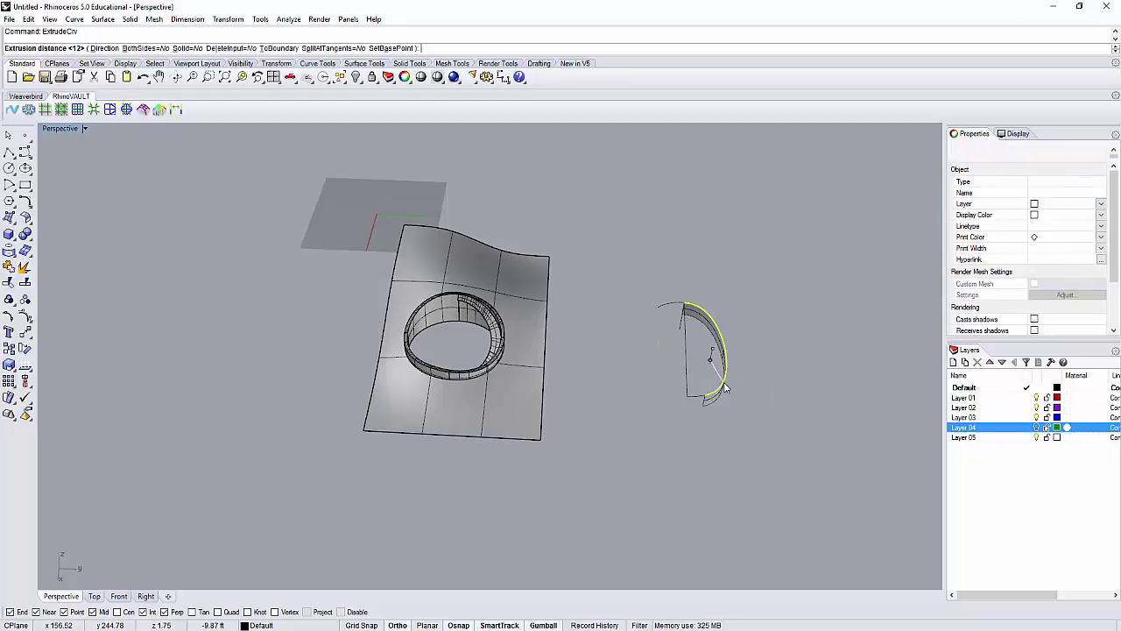
click(808, 263)
right_drag(808, 262, 694, 344)
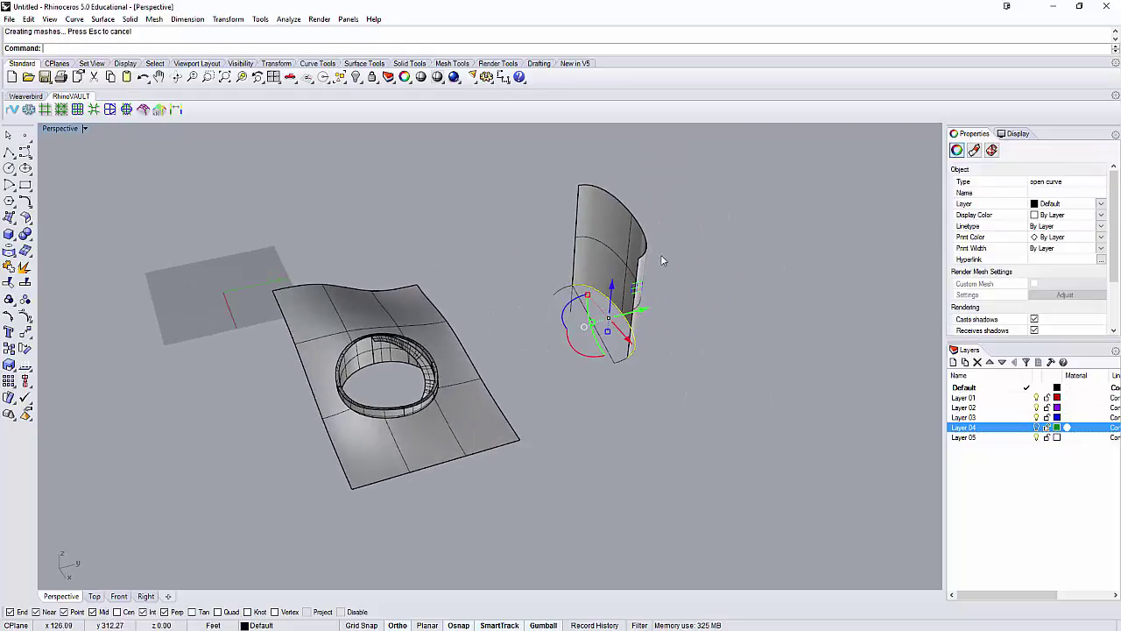
Delete the extruded surface above the reference blend curve
click(658, 241)
scroll(658, 242, up, 4)
key(Delete)
Raise the diagonal reference line vertically and loft it with the blend curve into a twisted surface
click(520, 359)
drag(540, 362, 539, 311)
shift+click(579, 356)
text(loft)
key(Return)
click(506, 381)
scroll(675, 362, up, 4)
right_drag(548, 356, 783, 417)
click(675, 361)
scroll(714, 343, down, 4)
click(103, 19)
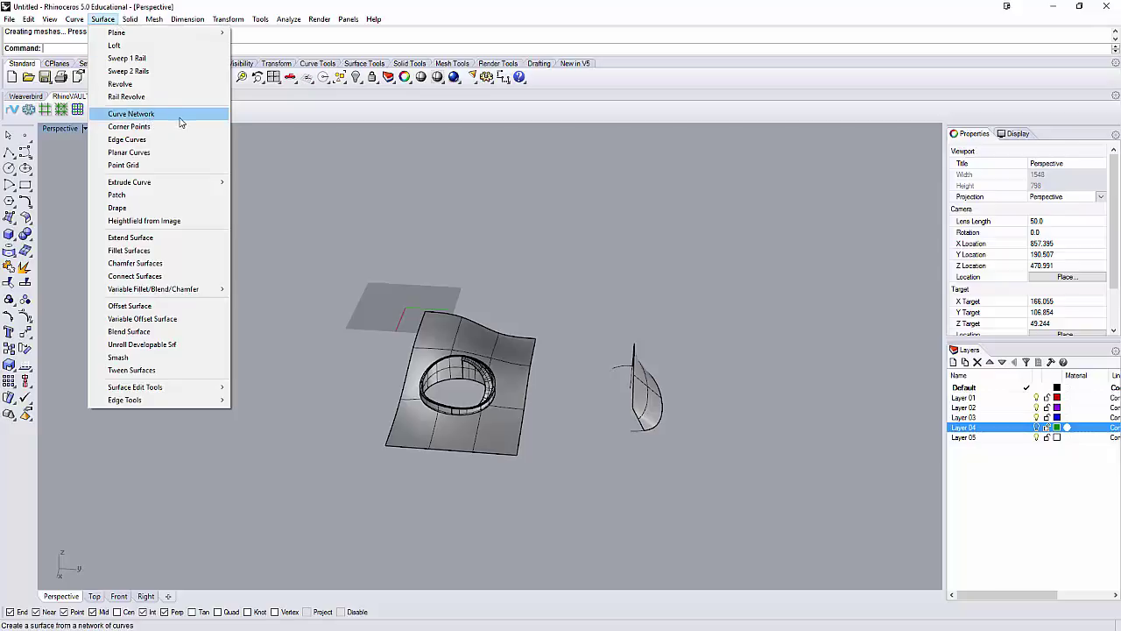
key(Escape)
Delete all the terrain, wall and reference geometry, and turn on Layer 04
scroll(444, 202, down, 4)
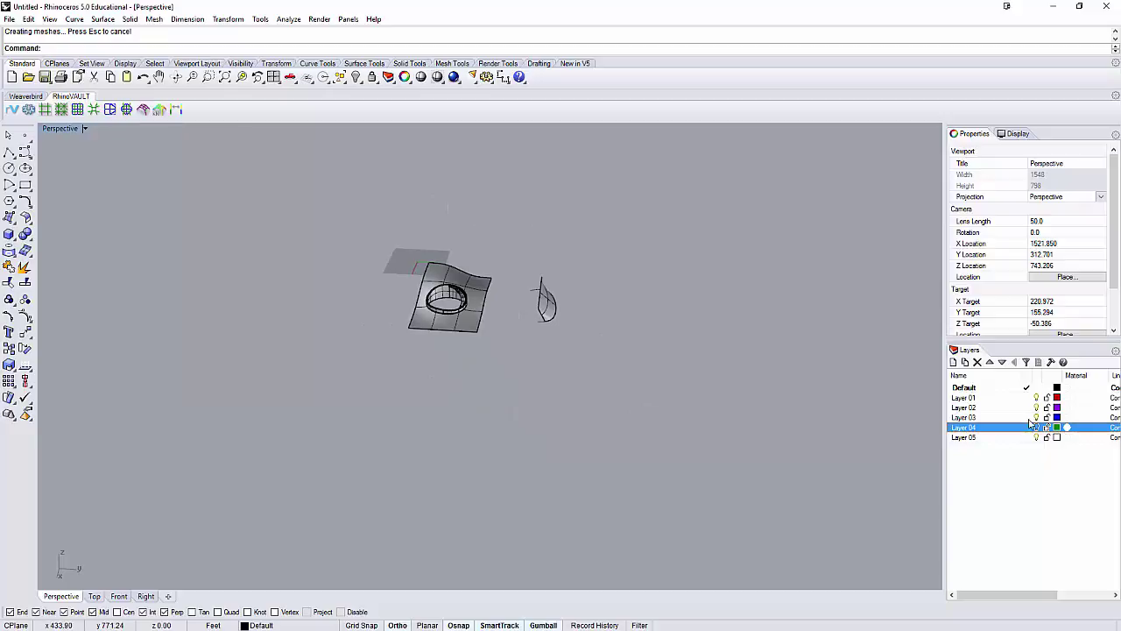
drag(352, 232, 698, 423)
key(Delete)
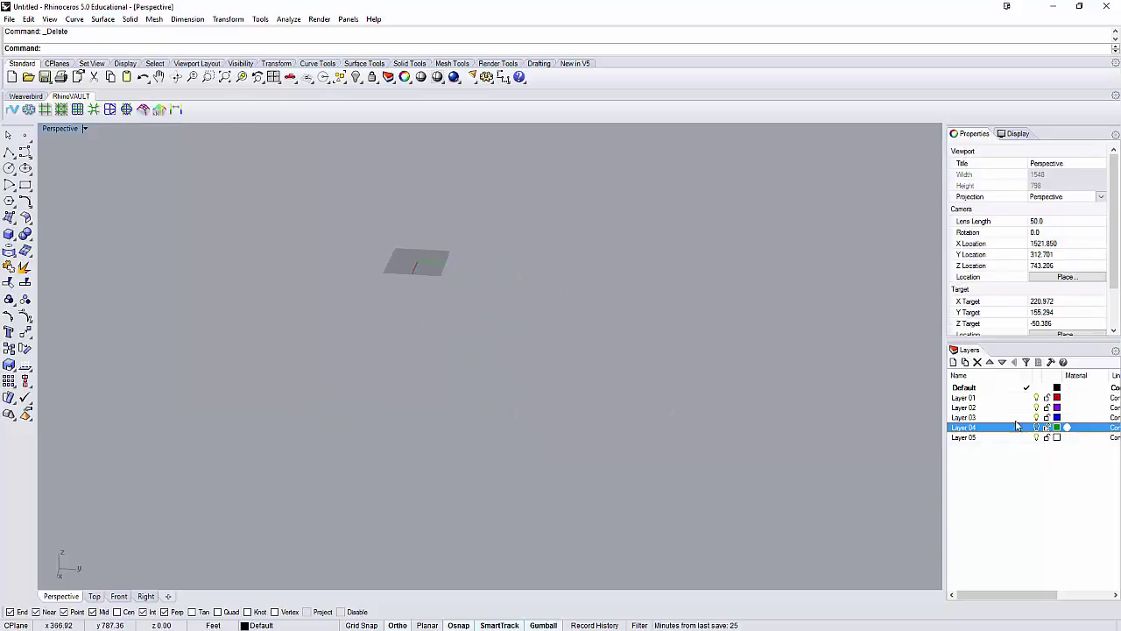
click(1037, 428)
right_drag(675, 393, 613, 350)
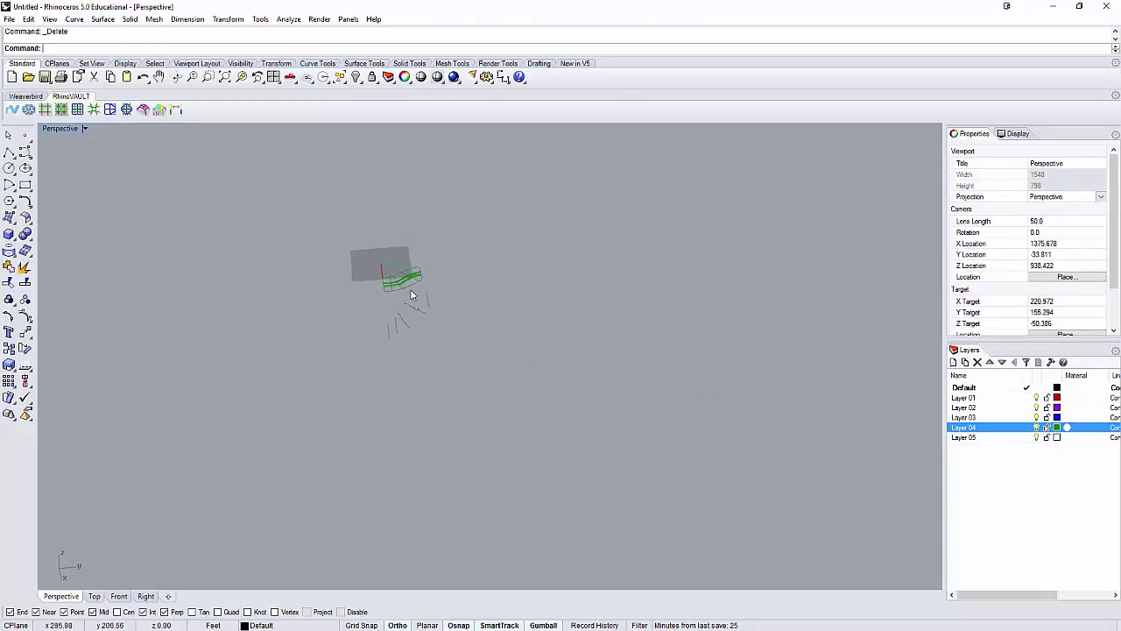
Examine the five terrain section profiles one by one in a maximized Front view
double_click(69, 130)
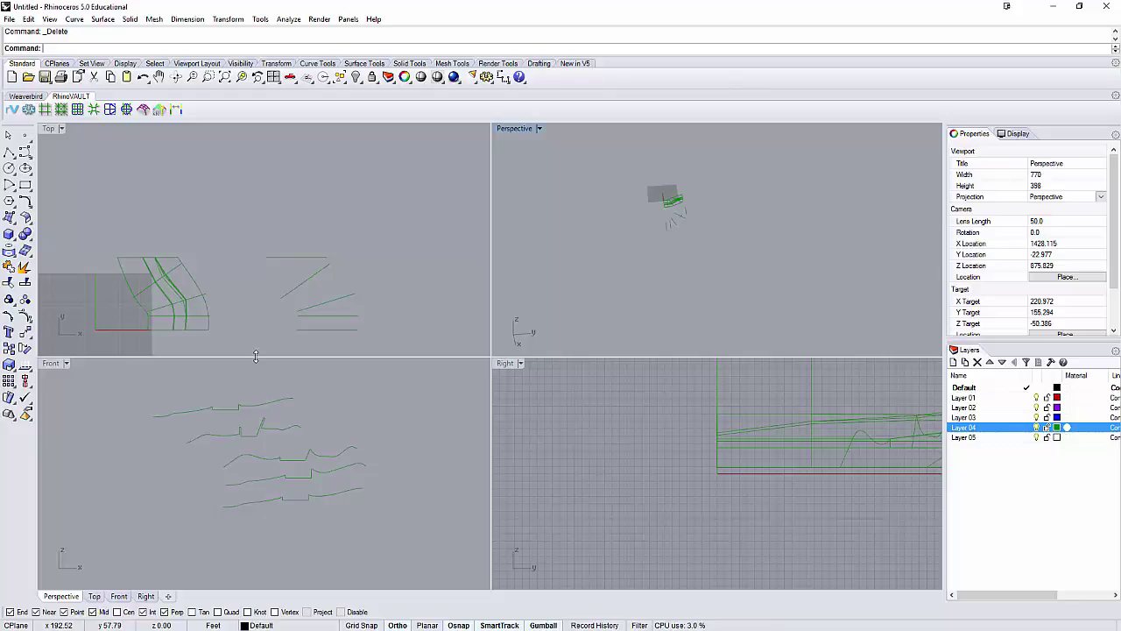
click(220, 427)
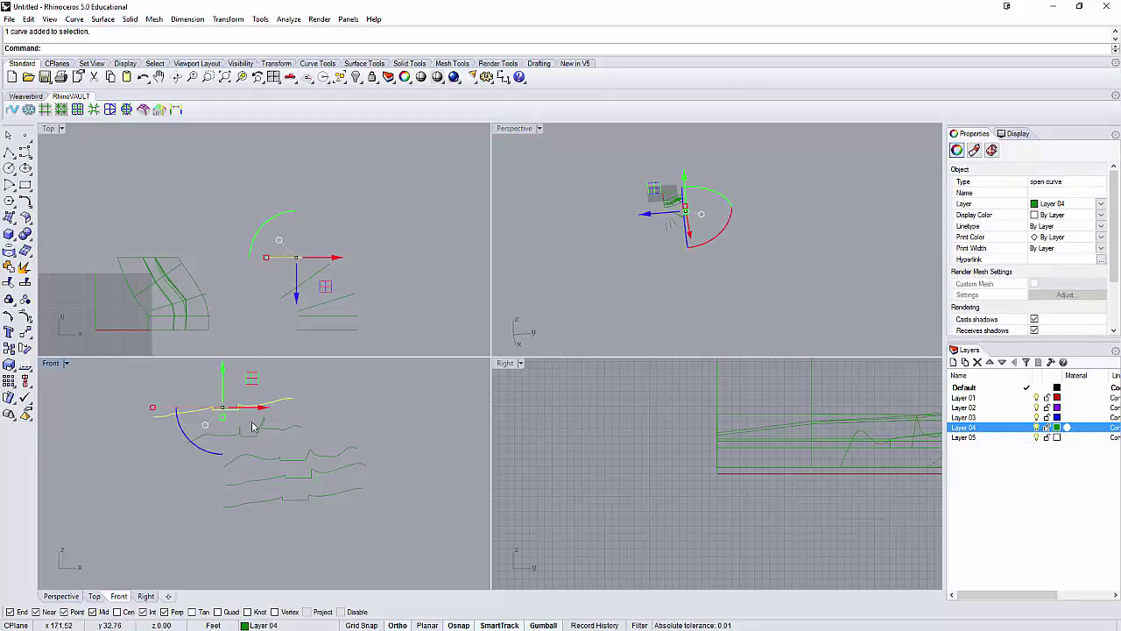
key(Escape)
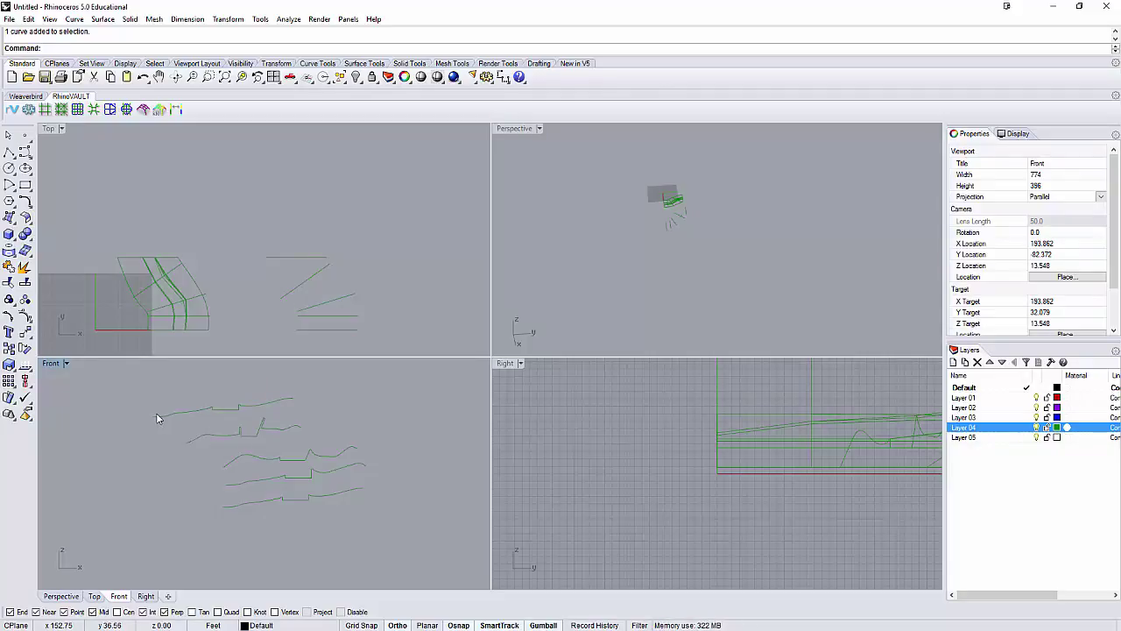
double_click(52, 363)
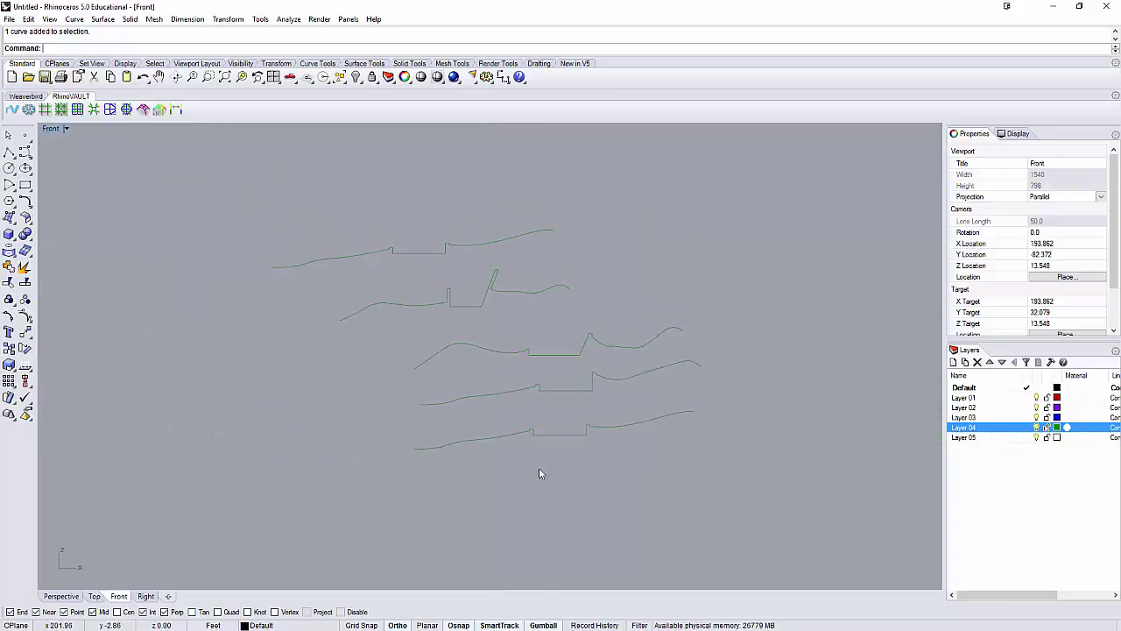
scroll(500, 377, up, 3)
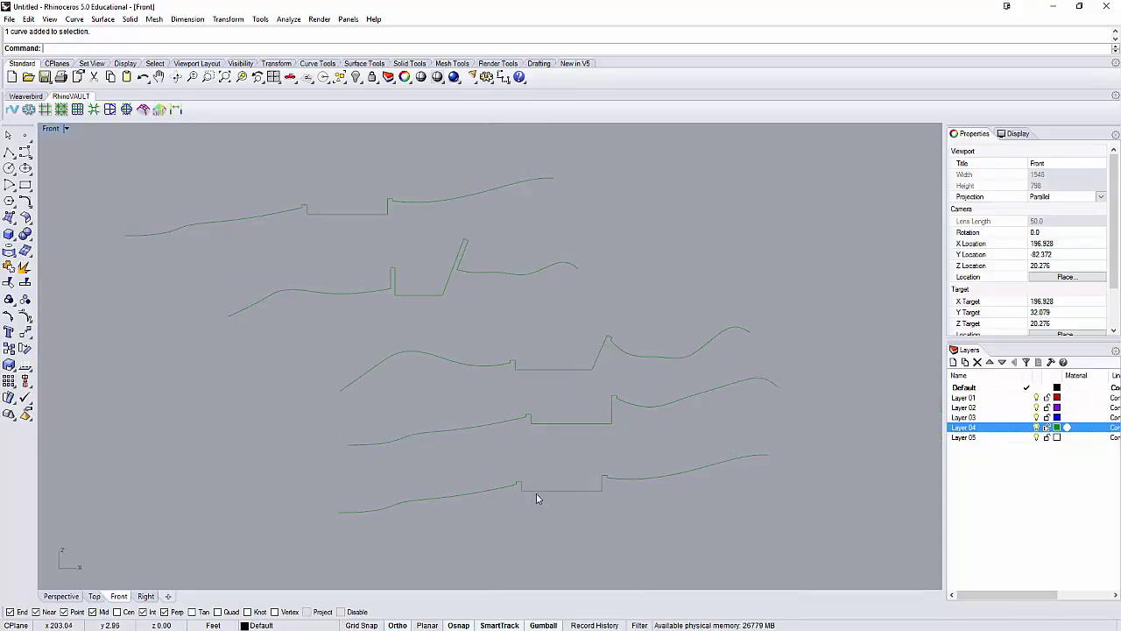
click(535, 492)
click(568, 423)
click(557, 369)
click(556, 370)
click(419, 296)
click(350, 218)
key(Escape)
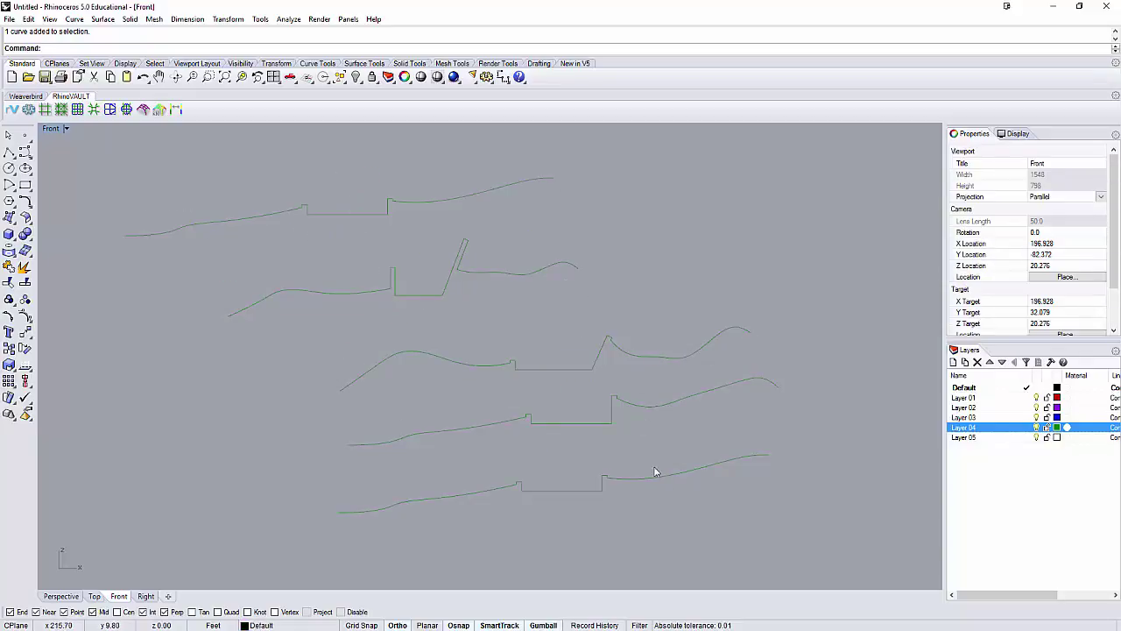
Examine the path edge and wall curves crossing the sections in a maximized Top view
double_click(51, 129)
double_click(51, 131)
scroll(345, 217, up, 5)
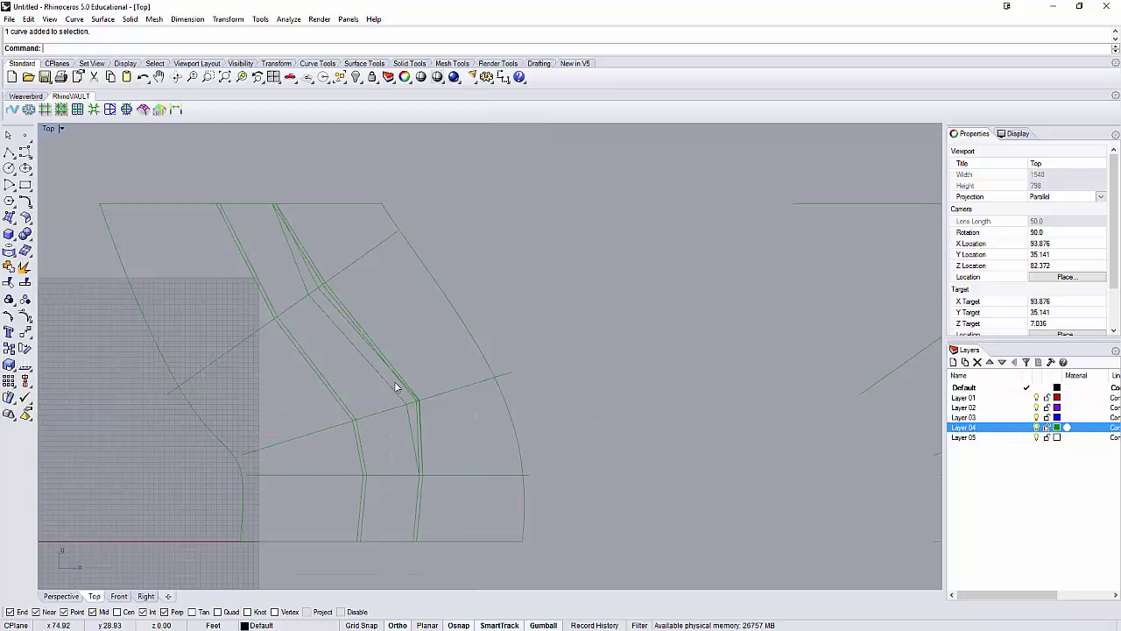
click(394, 386)
click(264, 263)
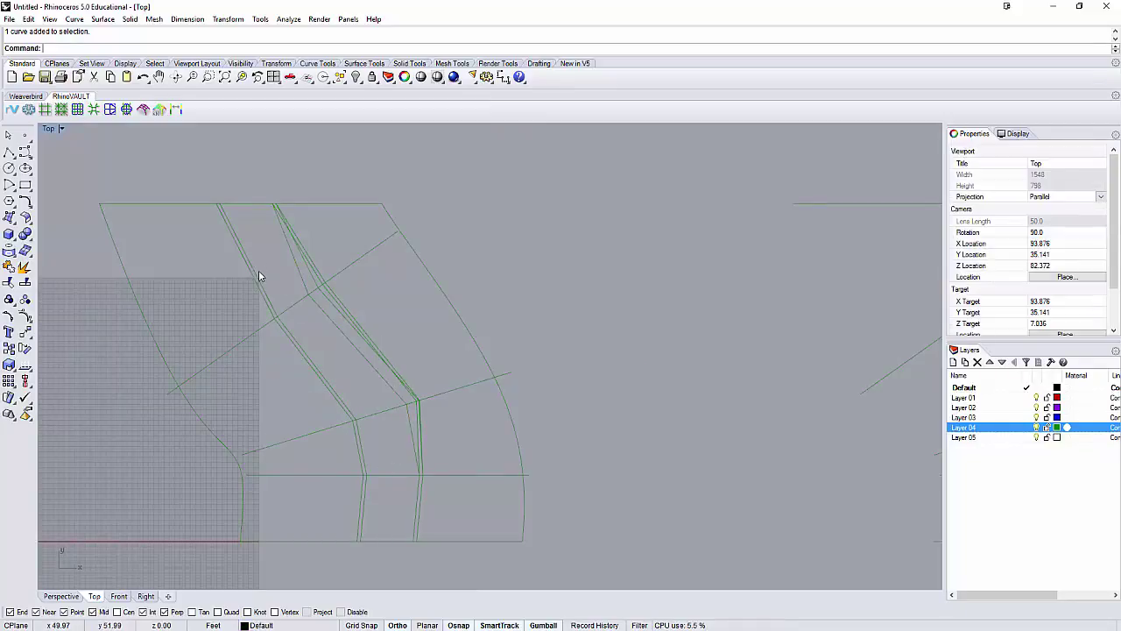
click(258, 270)
click(296, 270)
double_click(49, 128)
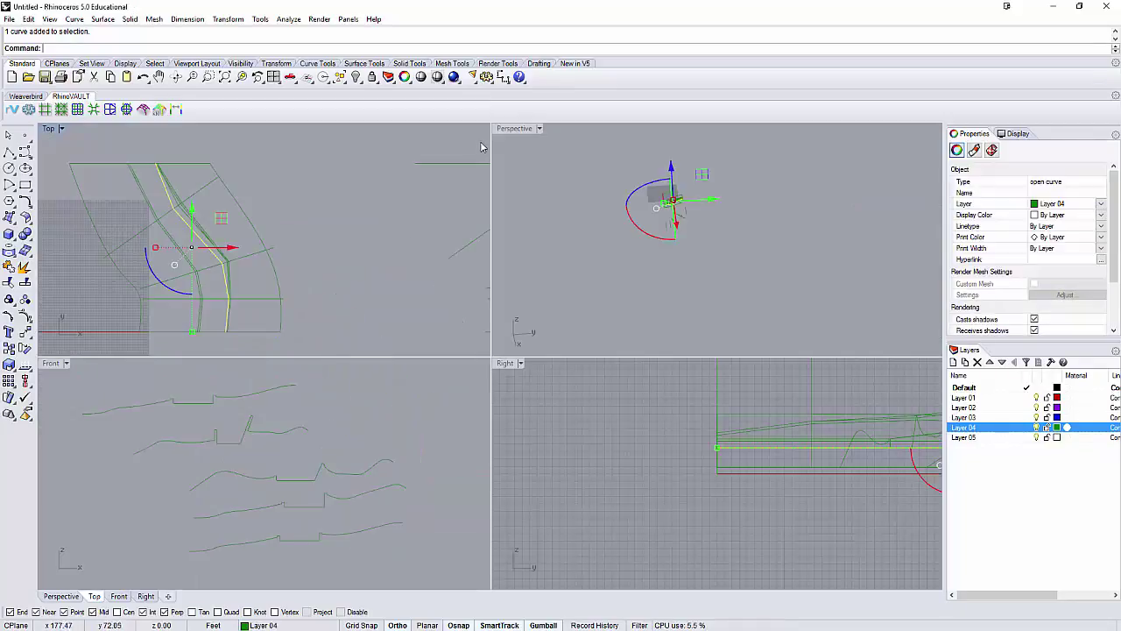
Examine in the maximized Perspective view how the section profiles and longitudinal curves connect in 3D
click(521, 135)
double_click(523, 131)
right_drag(558, 271, 423, 333)
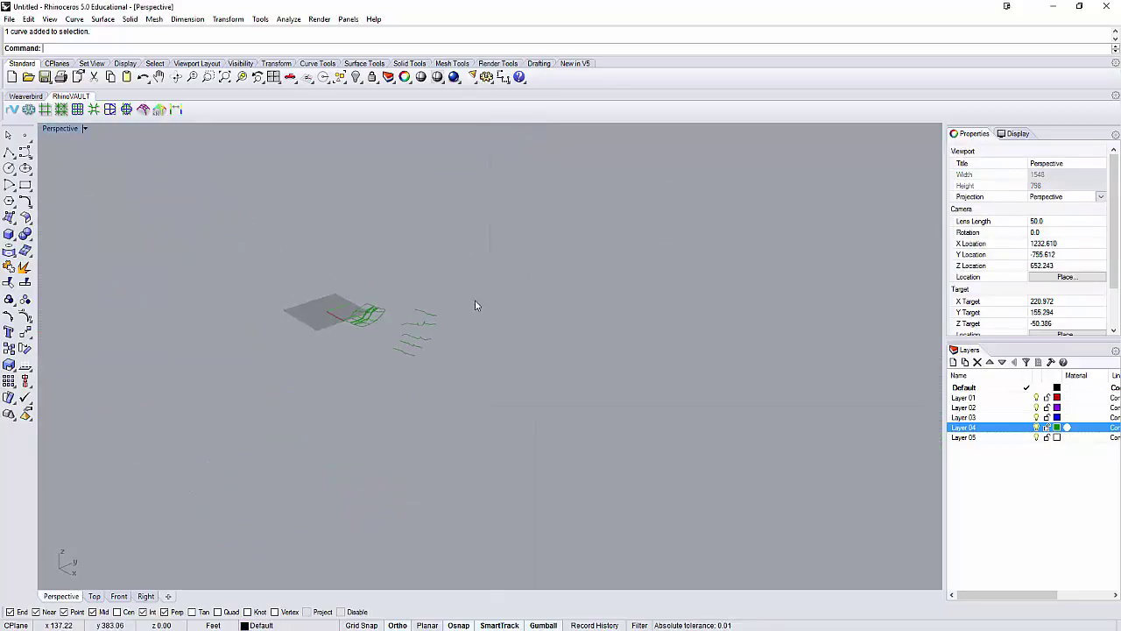
scroll(423, 333, up, 6)
click(384, 291)
click(330, 243)
scroll(340, 308, up, 10)
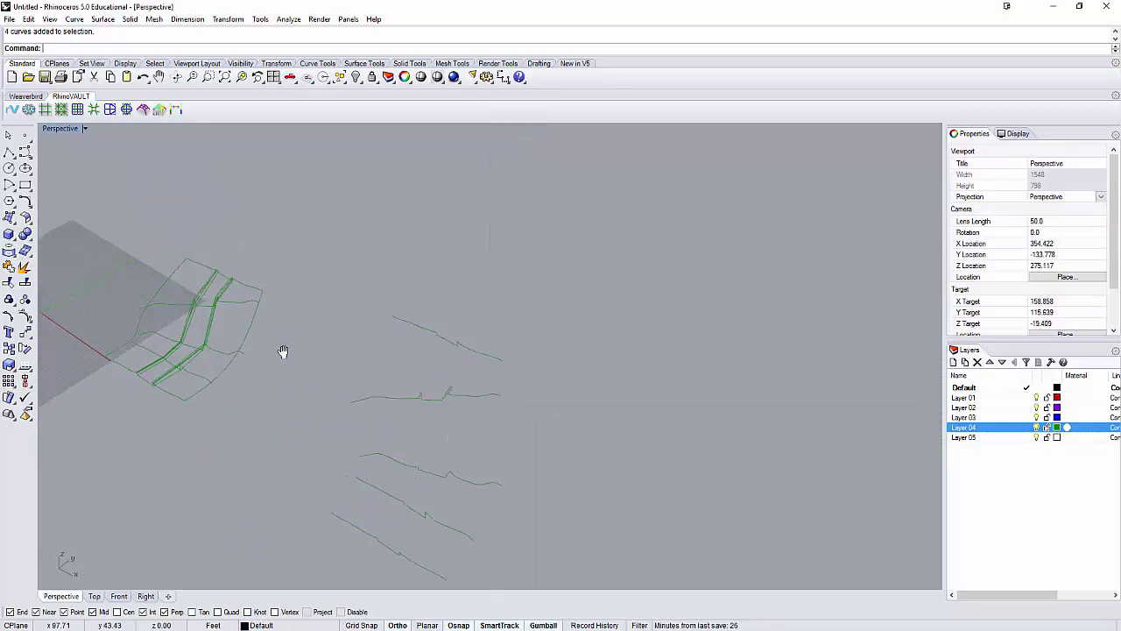
scroll(368, 464, up, 3)
click(282, 433)
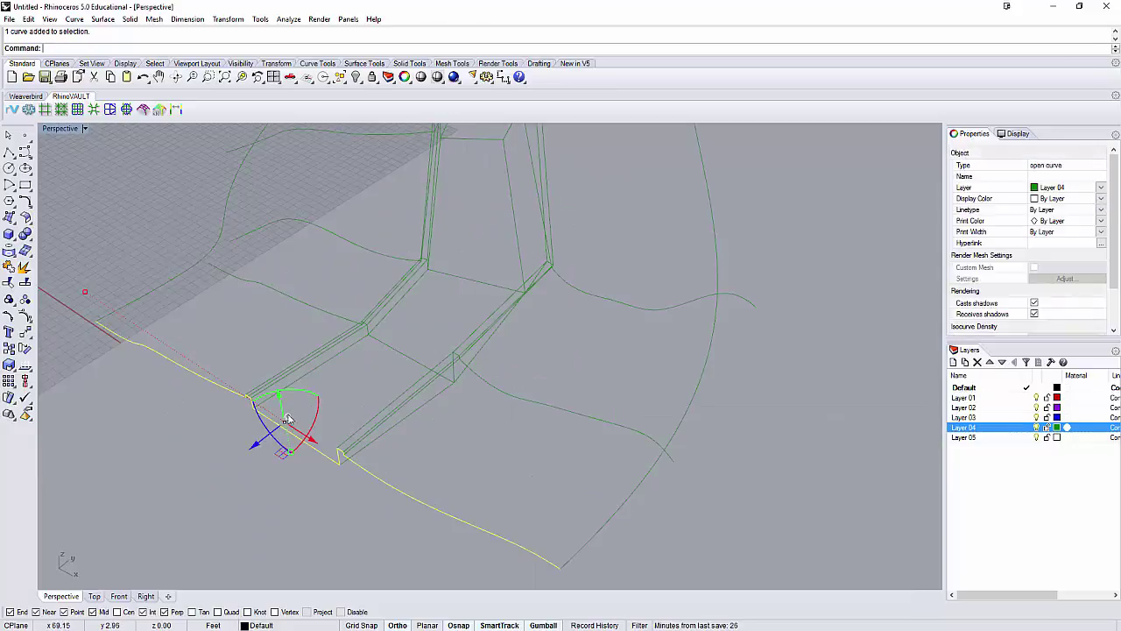
click(240, 493)
scroll(280, 473, up, 3)
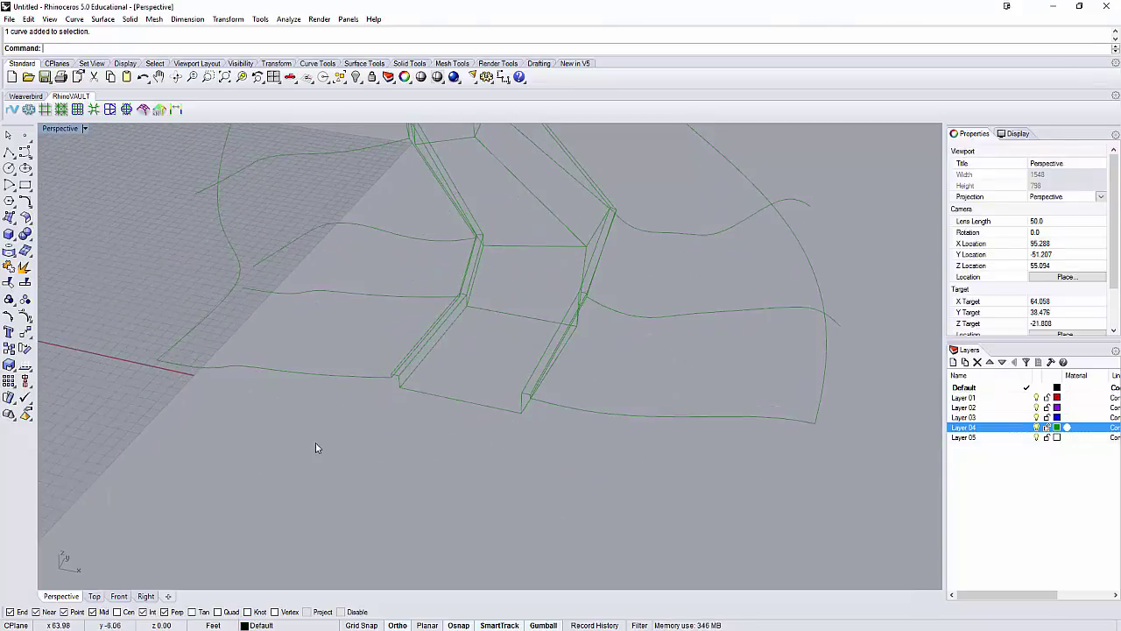
Delete one of the longitudinal edge curves along the left path wall
click(270, 375)
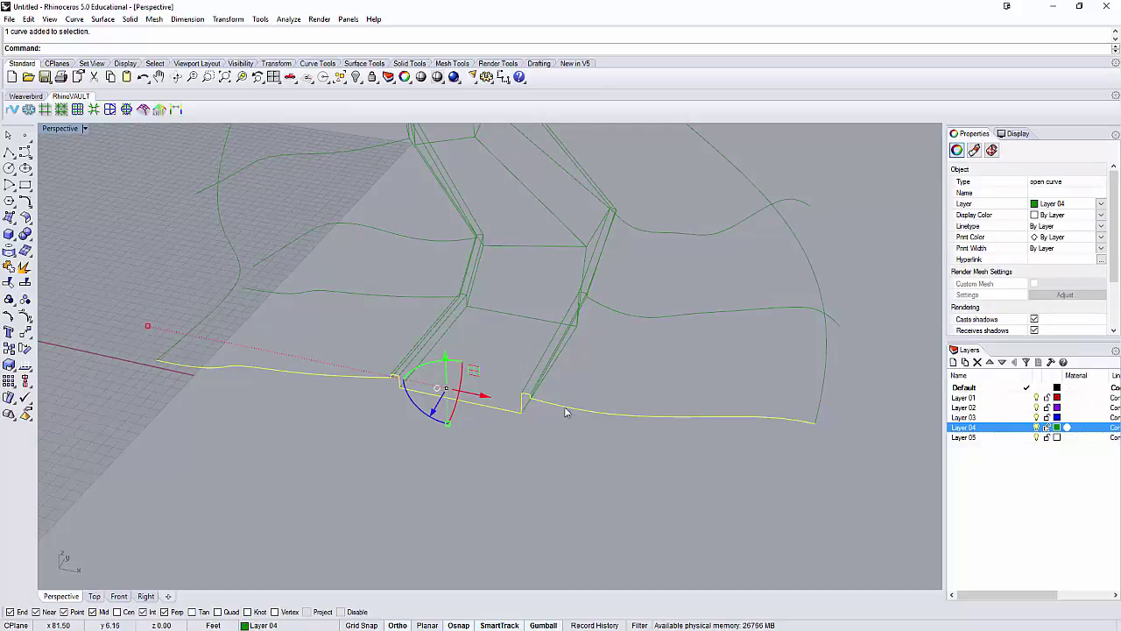
right_drag(491, 446, 562, 442)
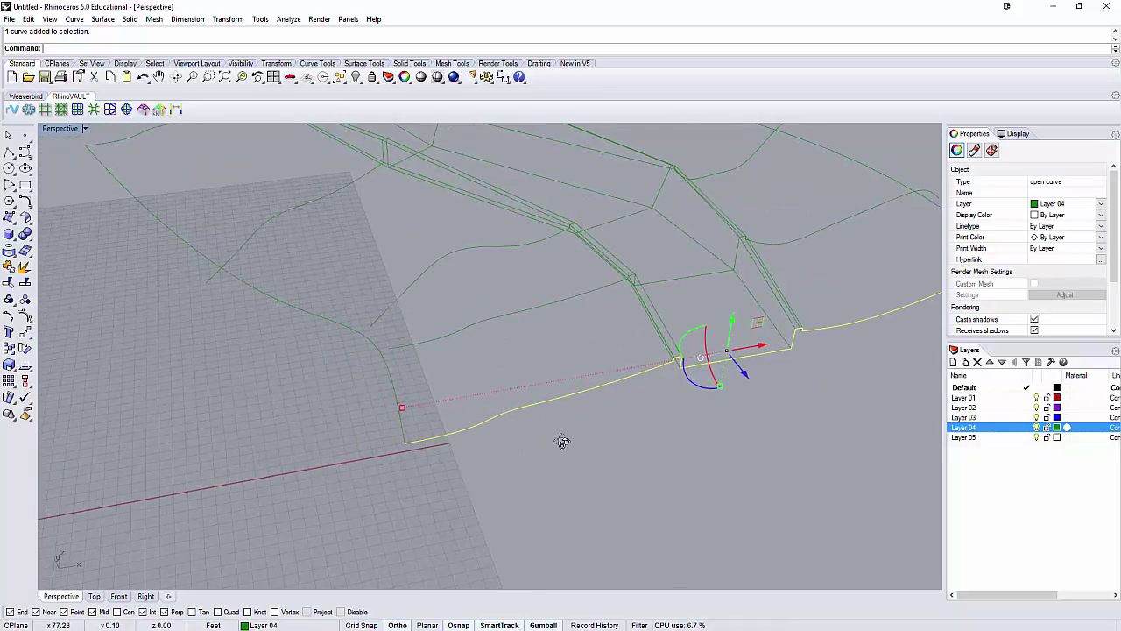
key(Delete)
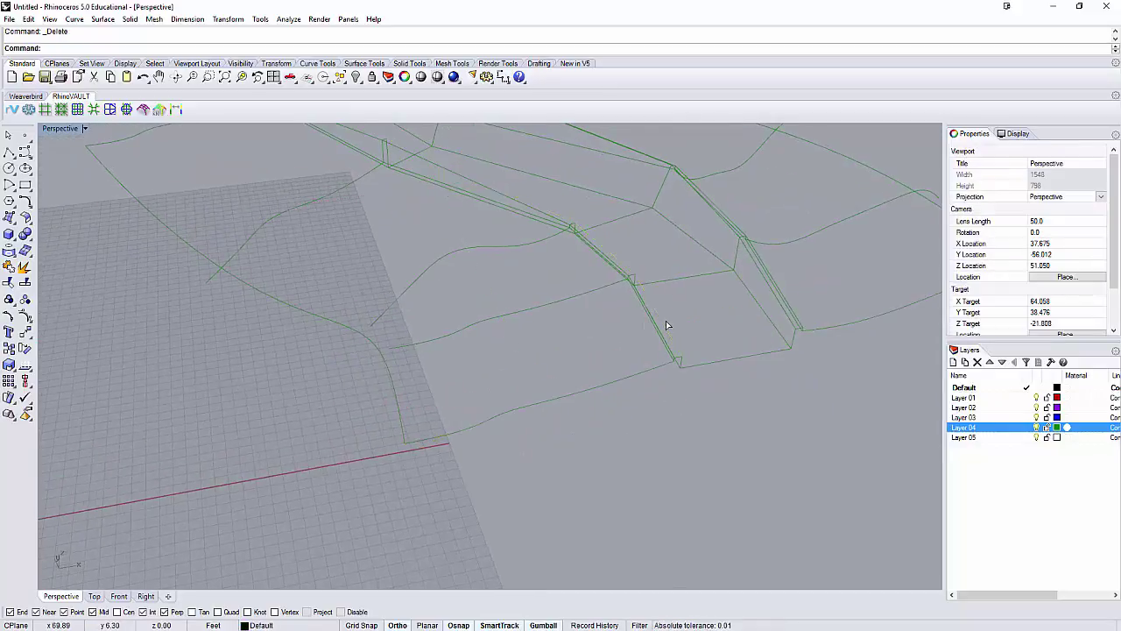
Draw a replacement polyline along the left path wall, snapping to the matching wall corner of each section profile
key(Return)
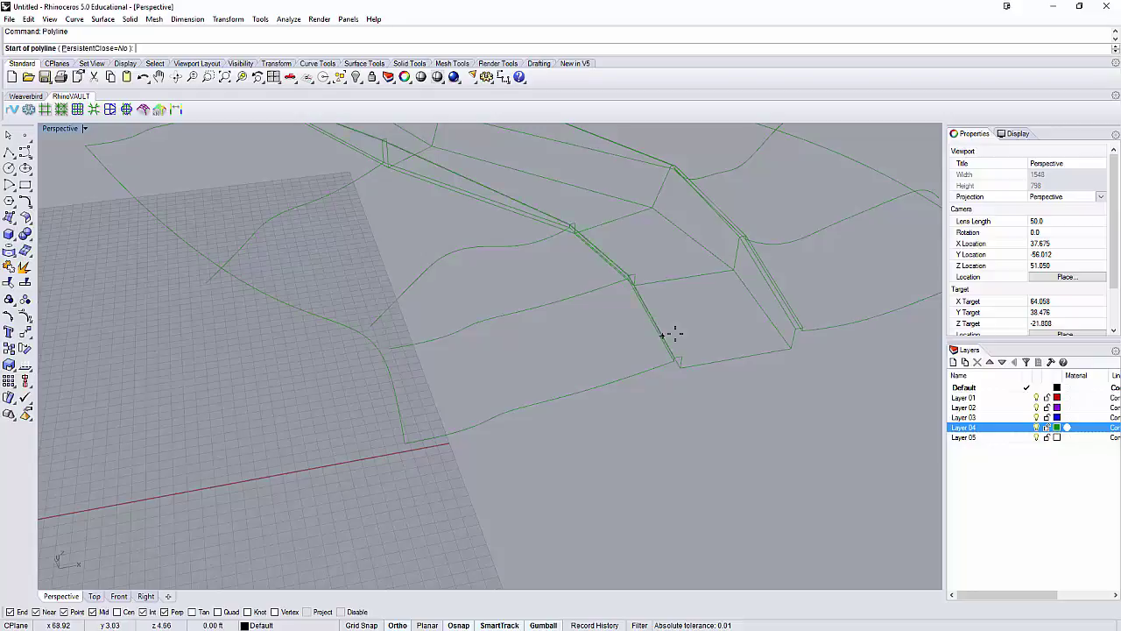
scroll(670, 328, up, 3)
click(695, 381)
click(594, 227)
shift+right_drag(551, 163, 393, 268)
click(539, 302)
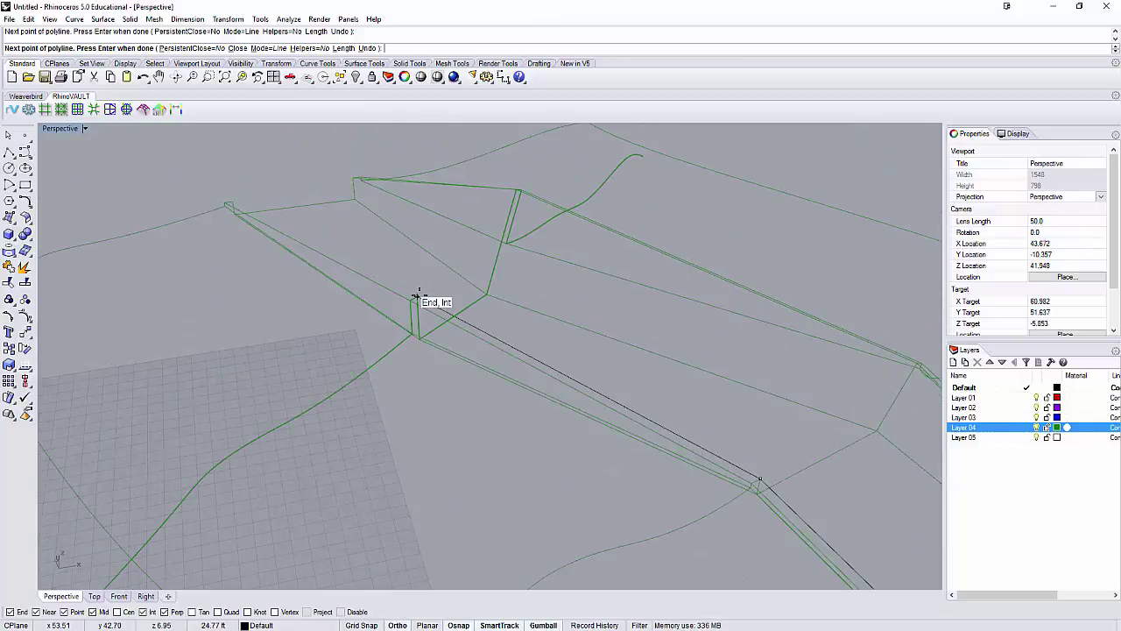
click(421, 300)
shift+right_drag(275, 195, 501, 201)
scroll(341, 245, up, 4)
click(290, 242)
key(Return)
Examine individually the longitudinal path edge and wall curves on the right side of the path
scroll(331, 234, down, 6)
click(456, 279)
key(Return)
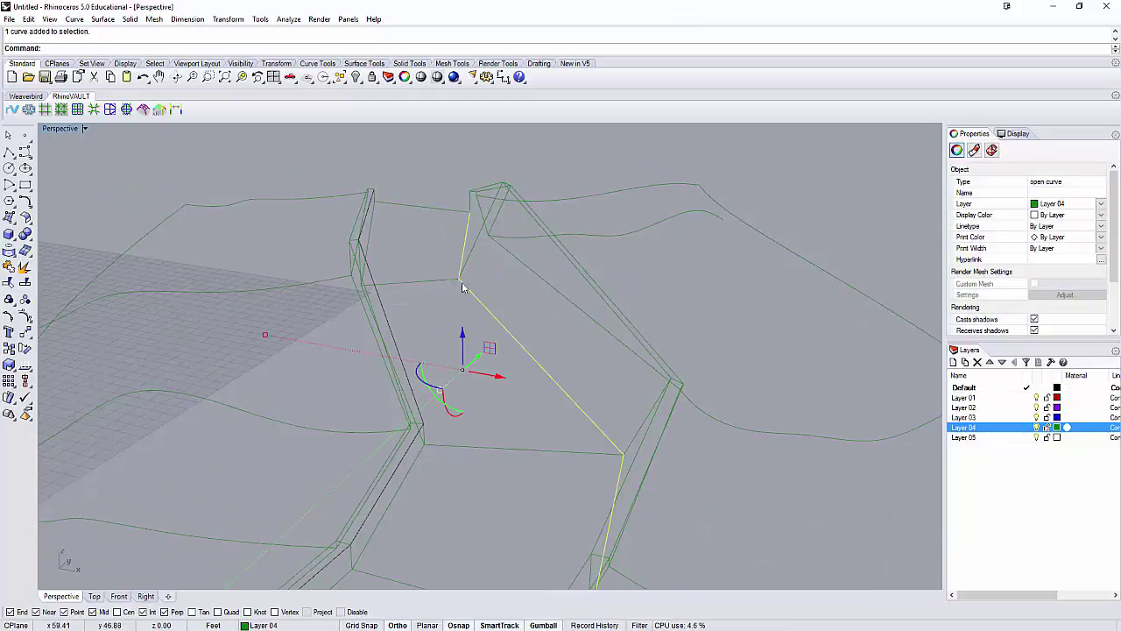
click(505, 192)
click(531, 220)
click(514, 254)
click(515, 254)
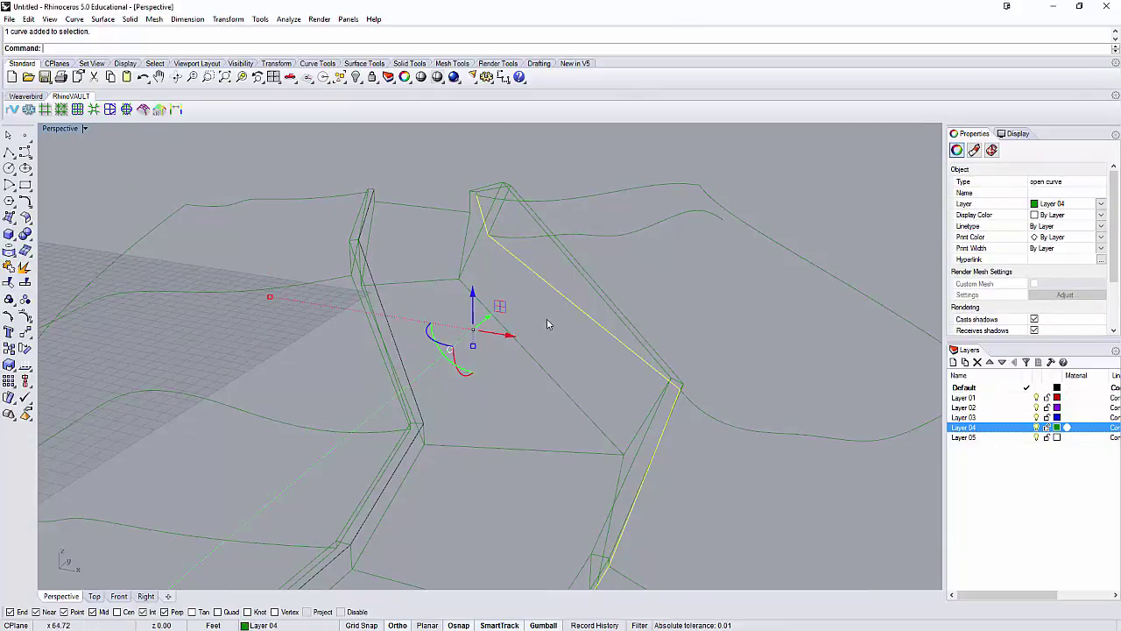
scroll(545, 324, down, 3)
right_drag(544, 320, 368, 351)
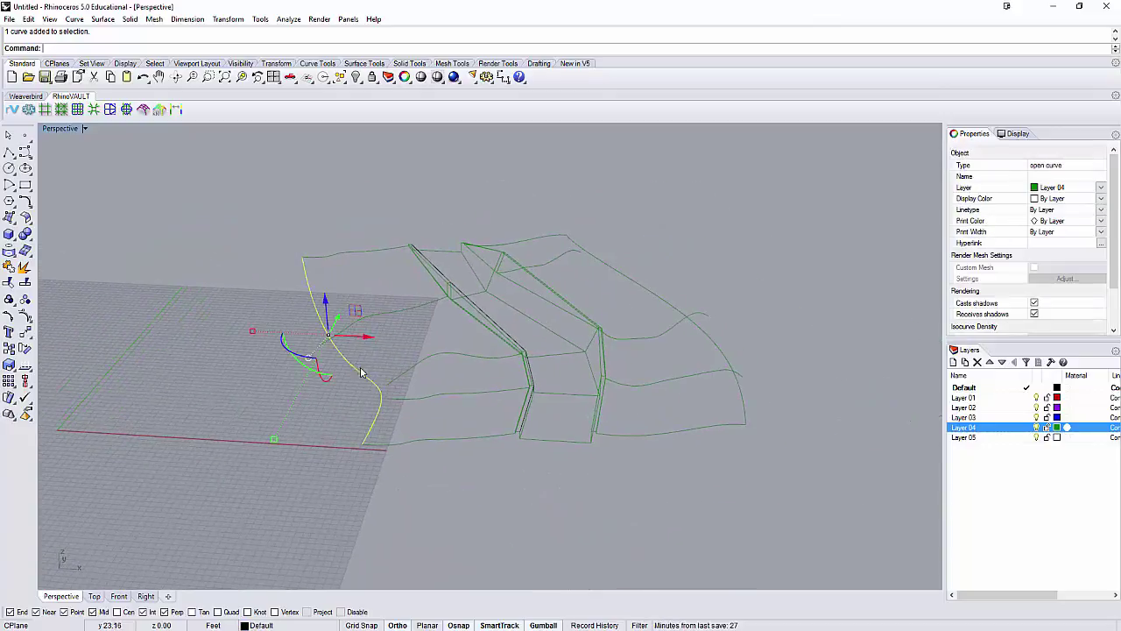
Show the control points of the right outer terrain boundary and raise one near the middle section
key(Escape)
click(669, 307)
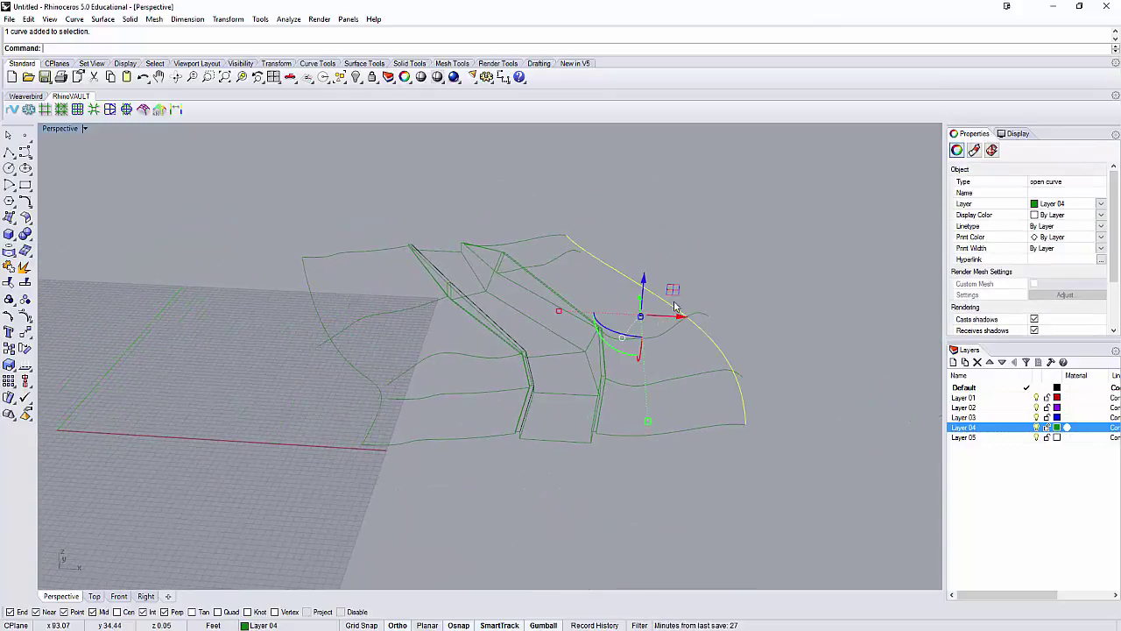
right_drag(676, 306, 634, 258)
key(F10)
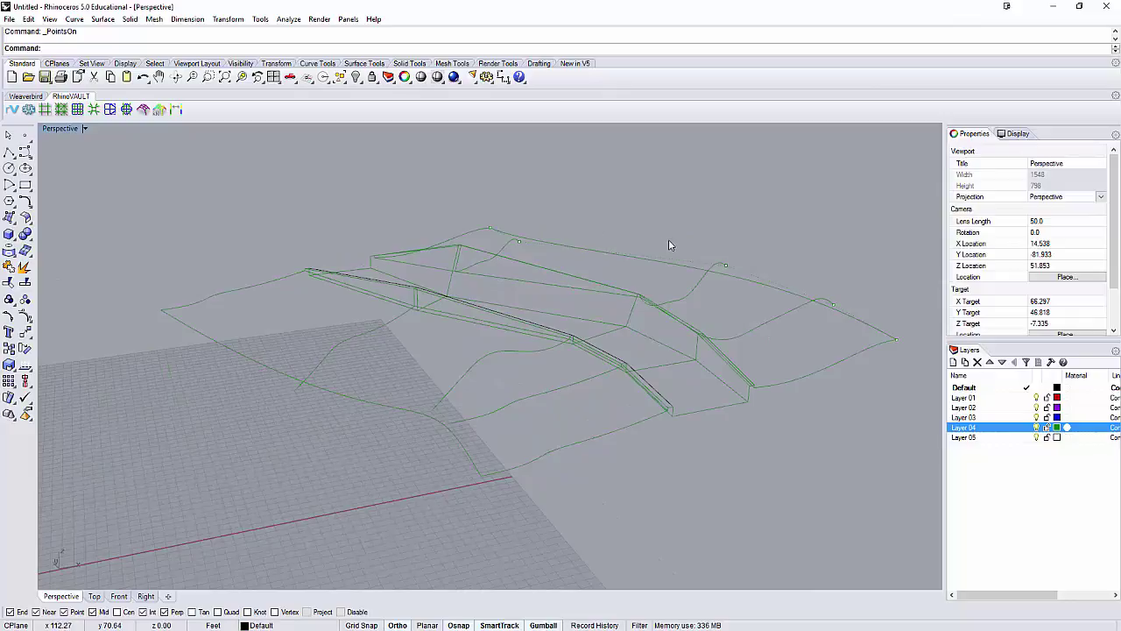
drag(683, 247, 750, 290)
drag(726, 232, 732, 186)
click(687, 235)
Show the control points of two neighbouring section profiles and raise the dip of the middle profile on the right bank
right_drag(687, 240, 680, 296)
click(691, 302)
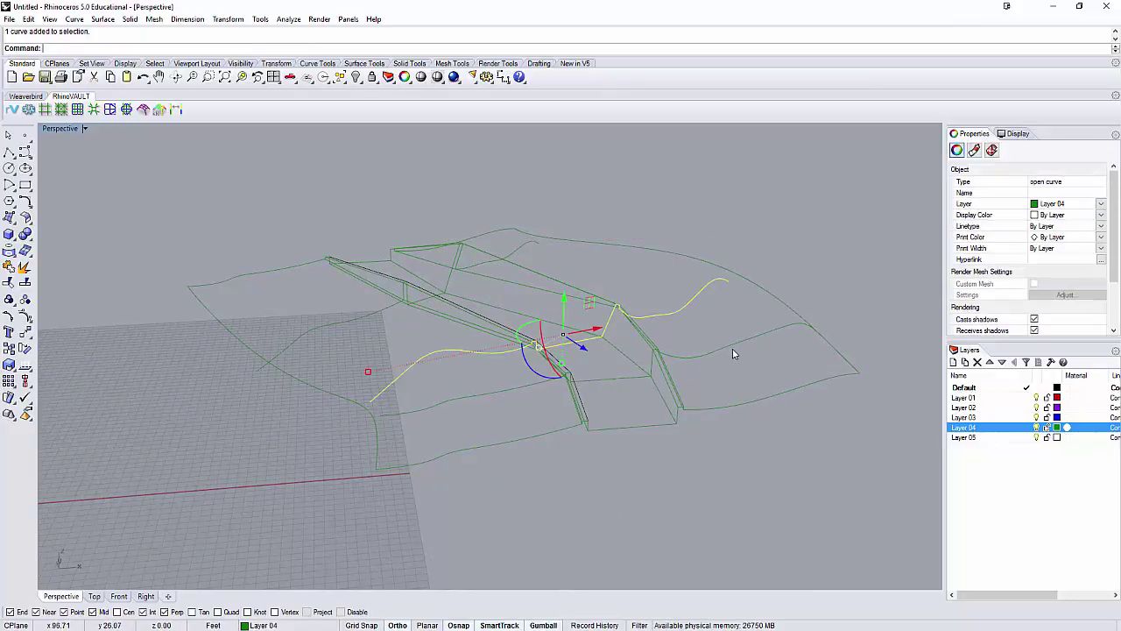
key(F10)
right_drag(734, 348, 628, 329)
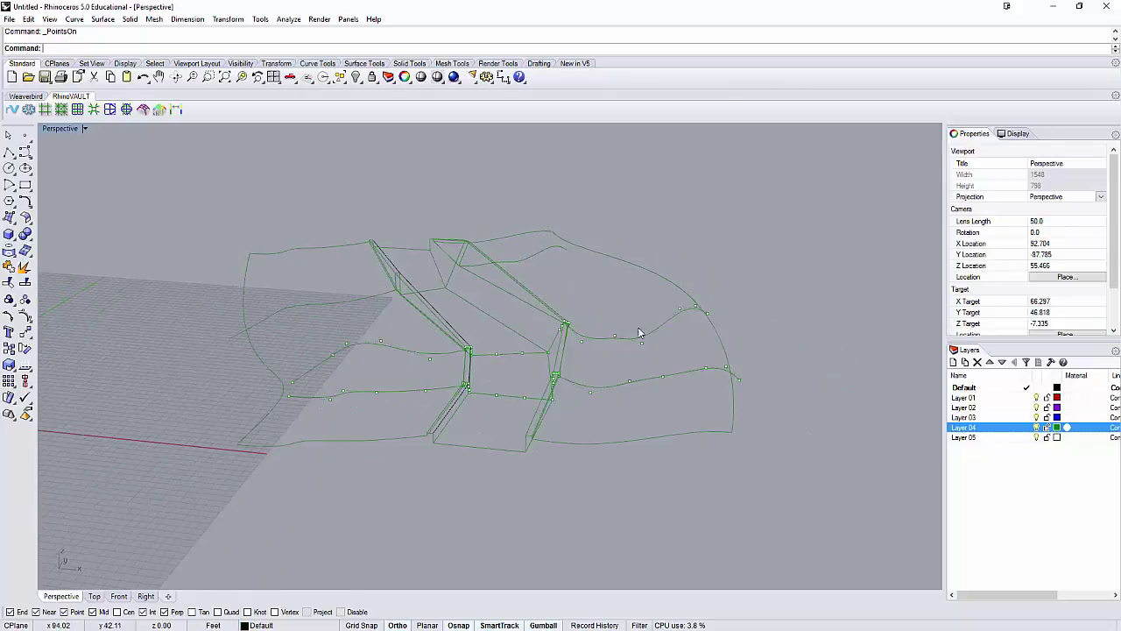
drag(612, 312, 633, 281)
Align the right-bank control points of both sections with SetPt, setting only world Z to the point near the middle section's outer end
click(629, 381)
drag(610, 349, 725, 396)
drag(591, 281, 693, 332)
text(SetPt)
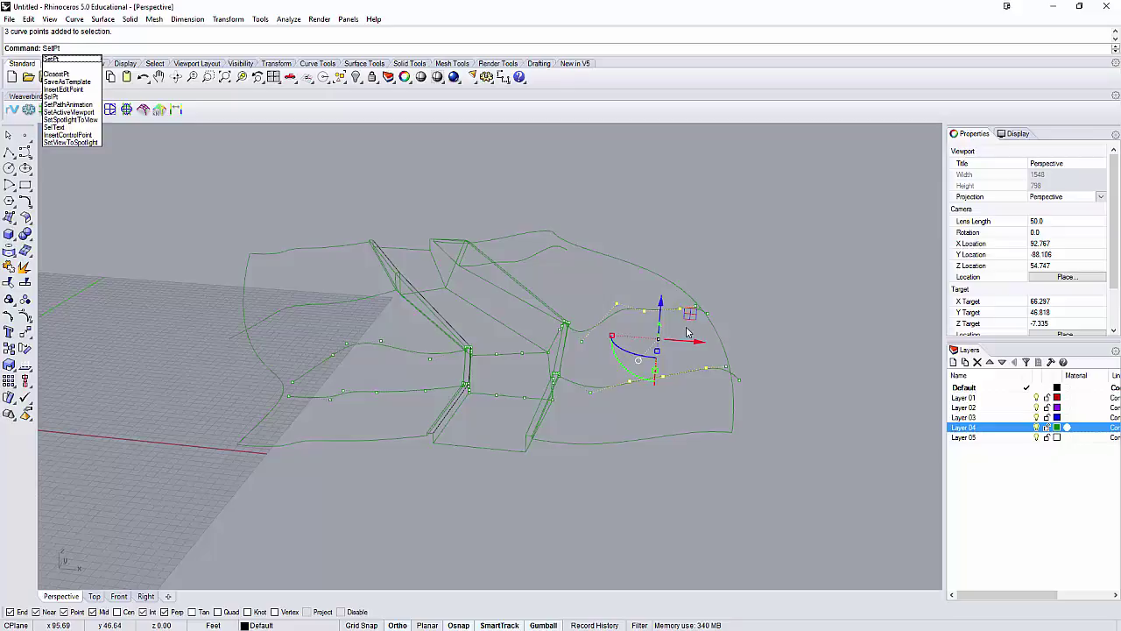
key(Return)
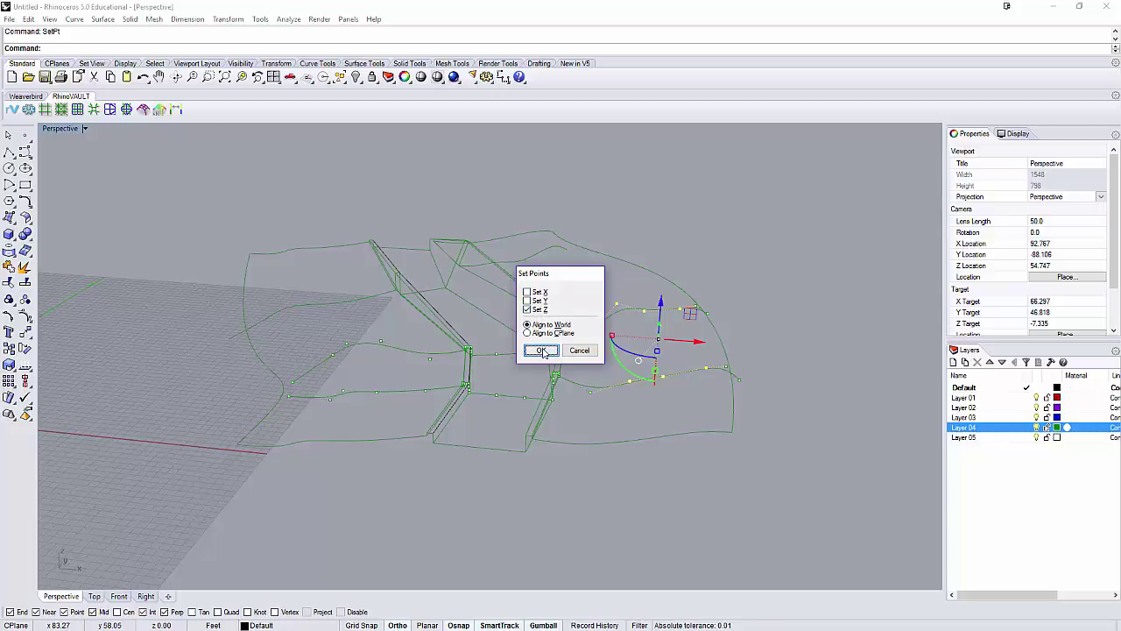
click(541, 350)
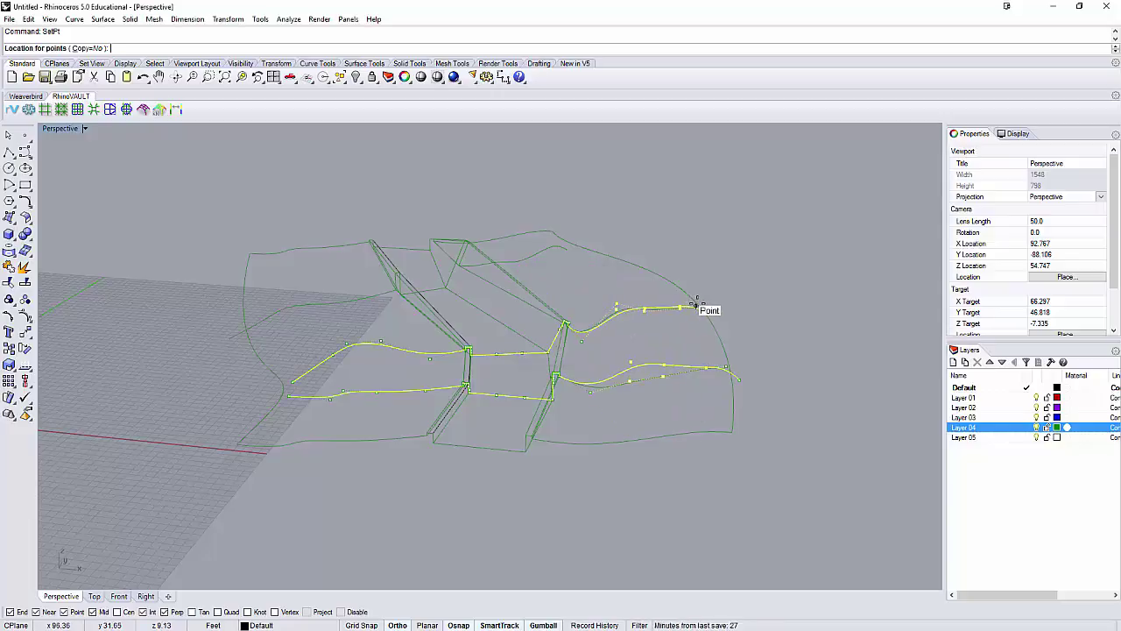
click(694, 306)
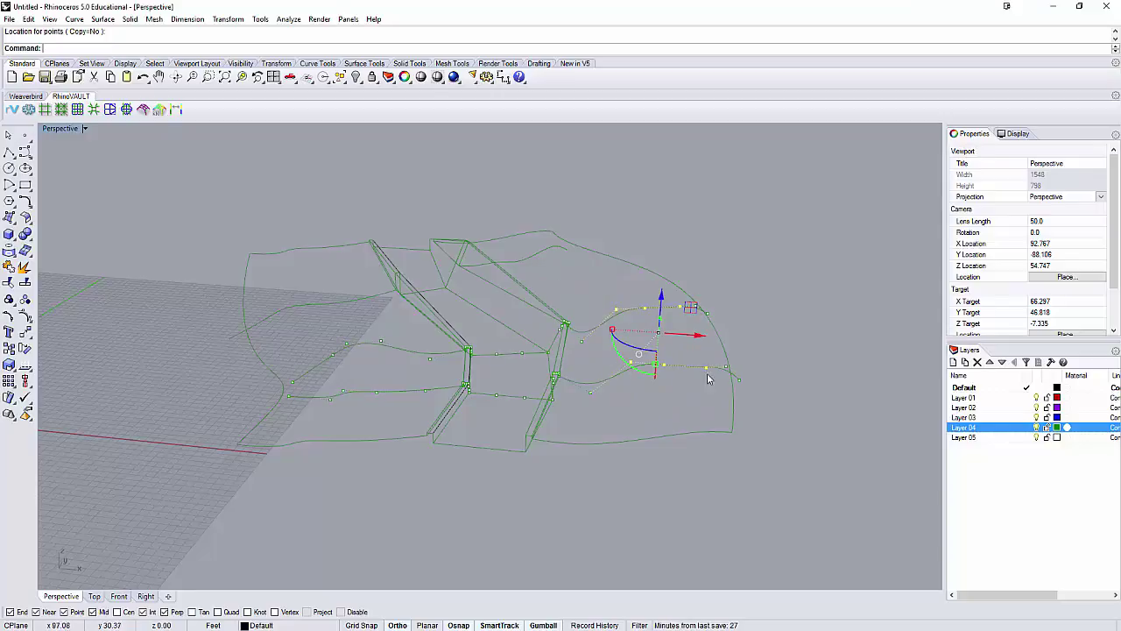
right_drag(629, 308, 636, 335)
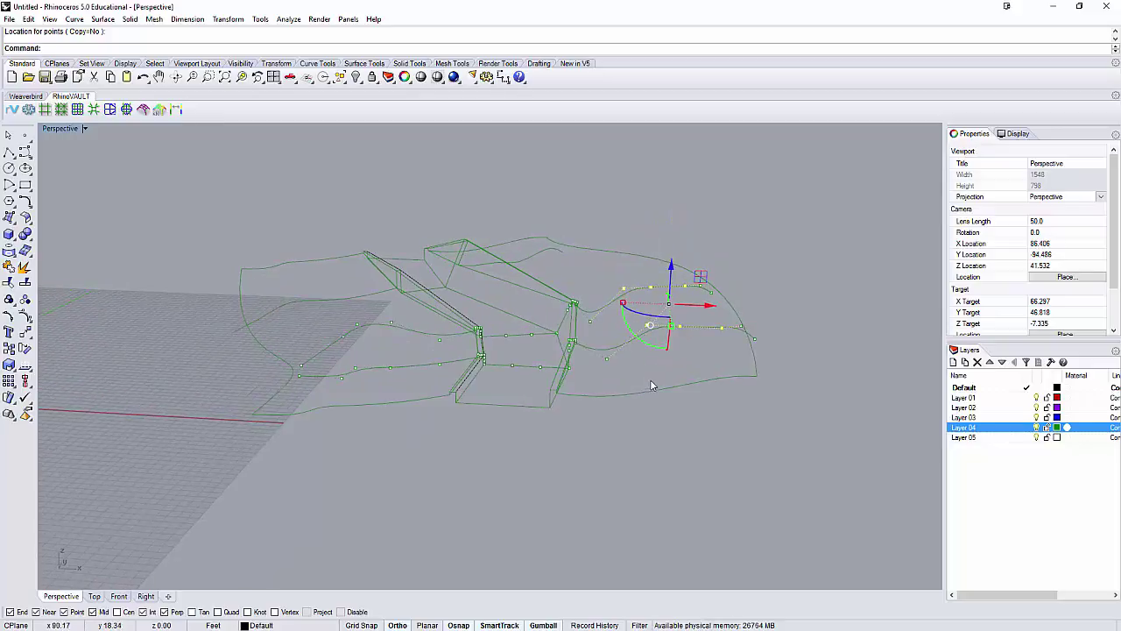
scroll(627, 362, down, 4)
key(Escape)
right_drag(619, 388, 614, 418)
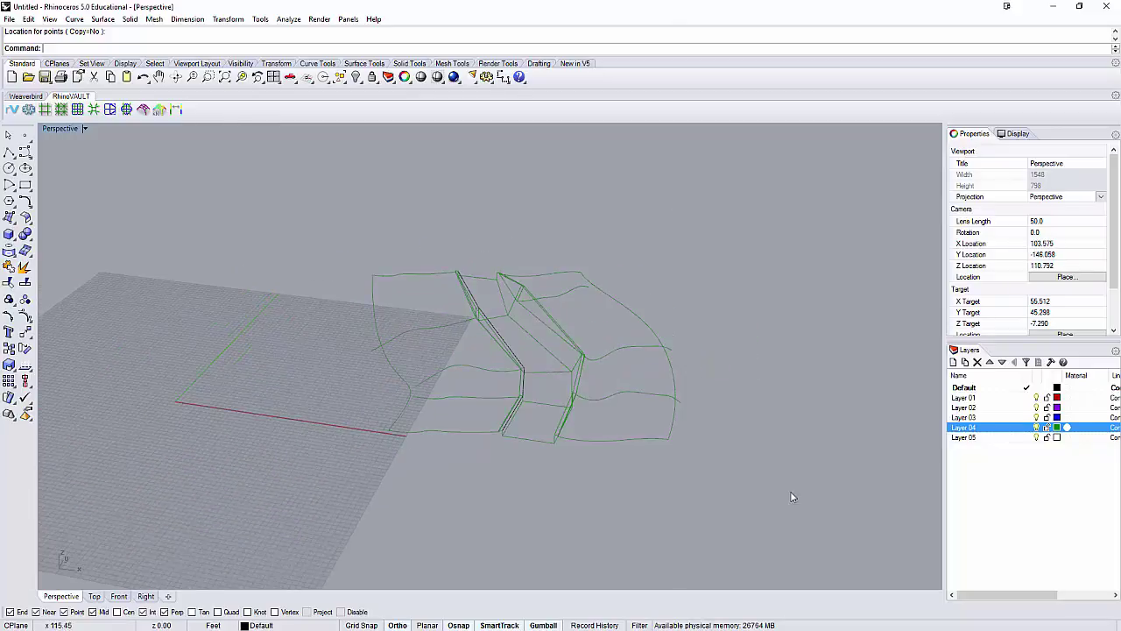
Create a curve network surface from all 15 terrain curves, with tolerances of 0.01 for edges and 1 for interior curves and Position edge matching
drag(797, 491, 405, 305)
drag(836, 488, 343, 243)
click(293, 242)
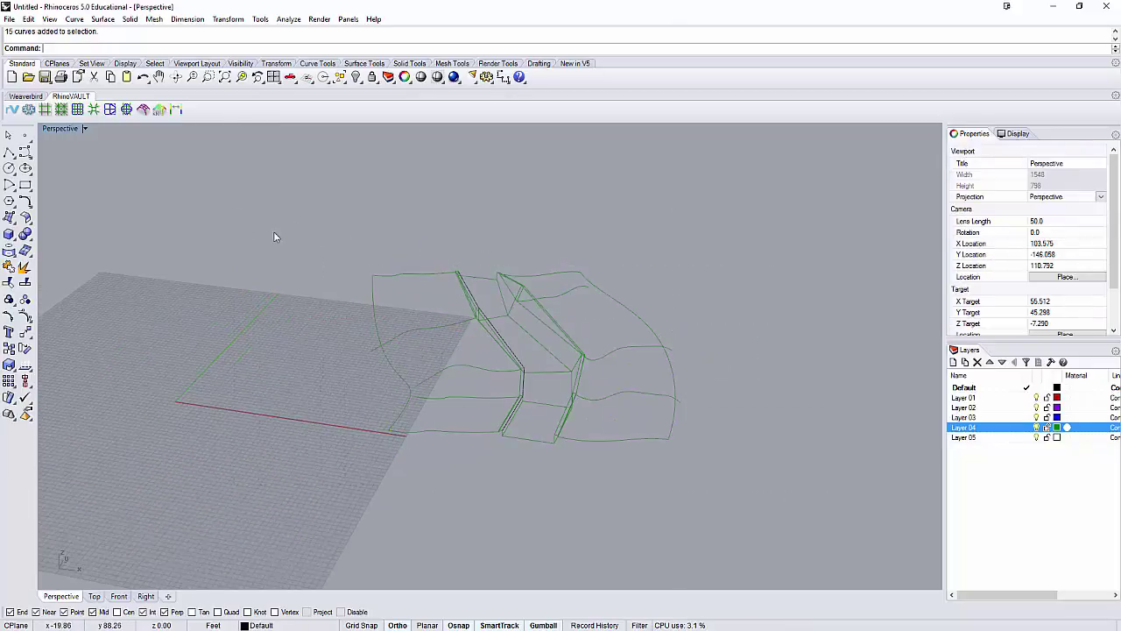
drag(272, 227, 811, 507)
click(99, 19)
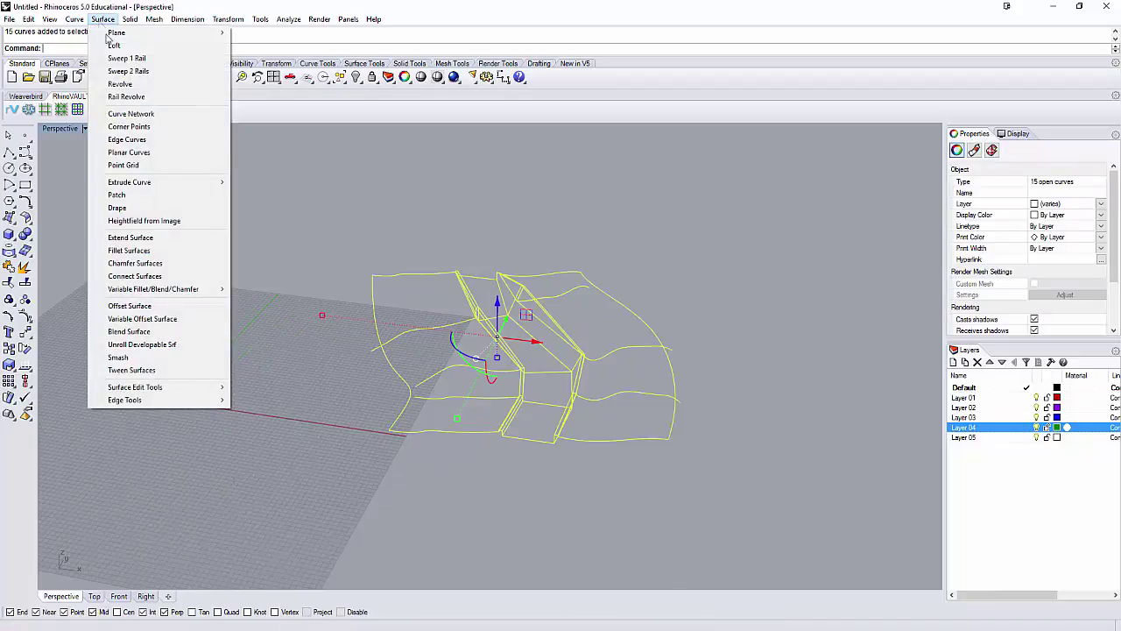
click(132, 111)
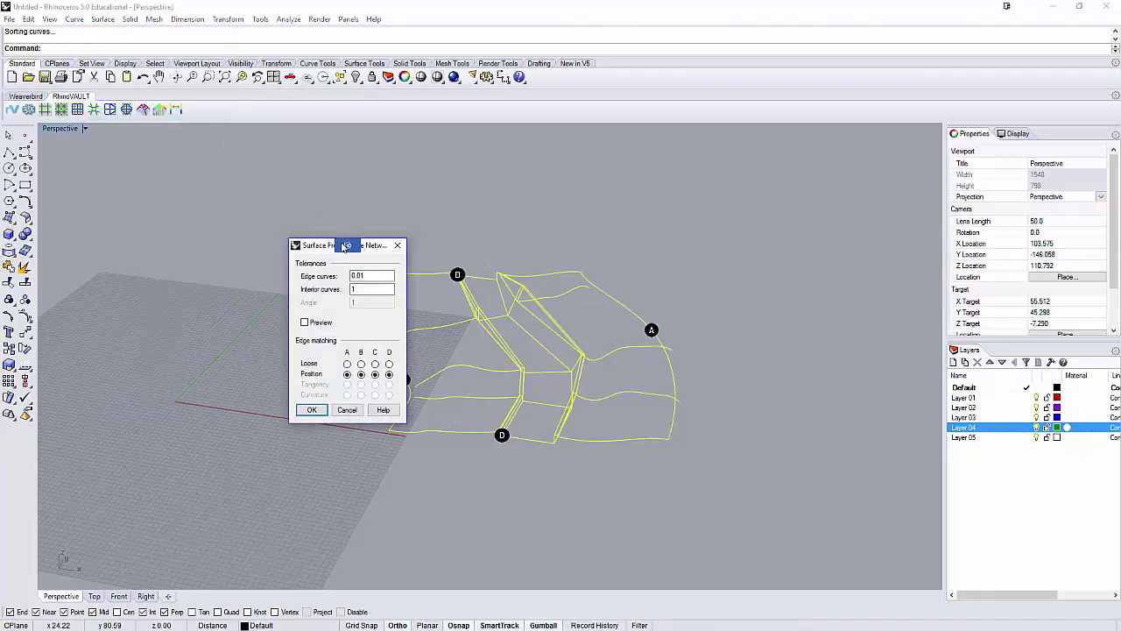
drag(300, 236, 218, 217)
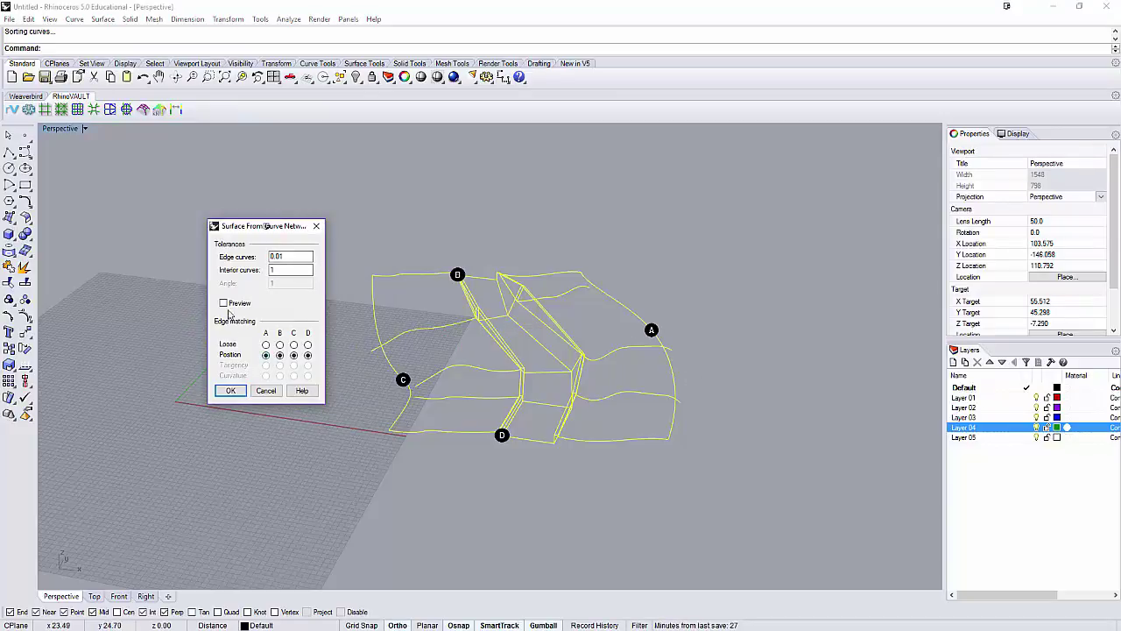
click(230, 389)
Examine the new network surface from several angles, checking how the banks, walls and path flow together
right_drag(314, 405, 541, 326)
scroll(541, 326, up, 7)
right_drag(464, 302, 383, 346)
click(382, 345)
right_drag(513, 287, 517, 333)
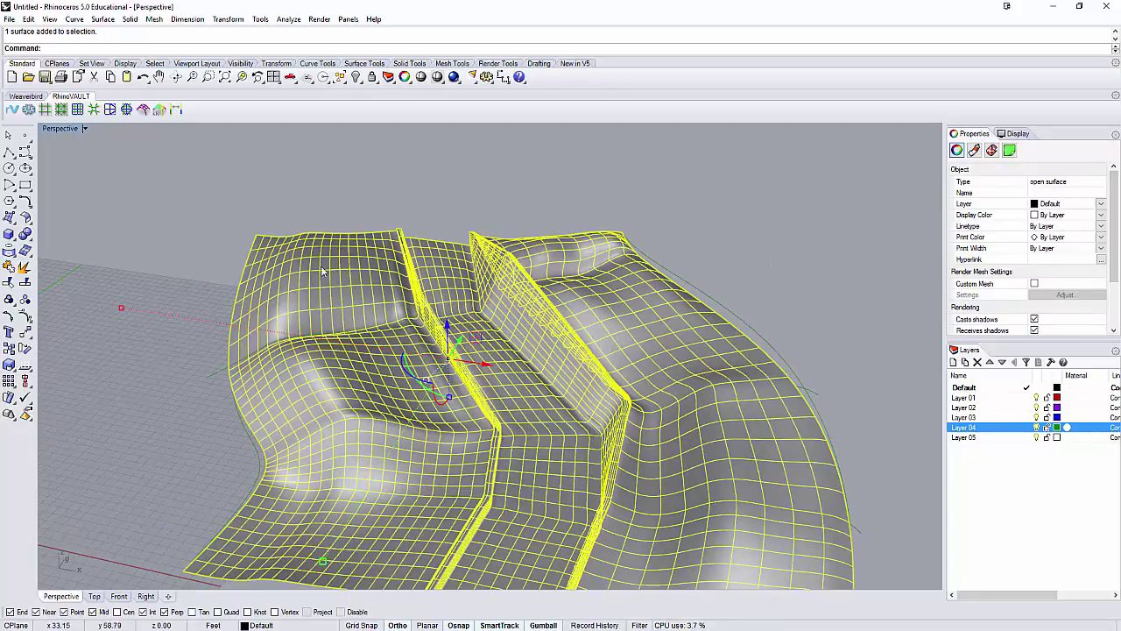
click(238, 206)
click(290, 265)
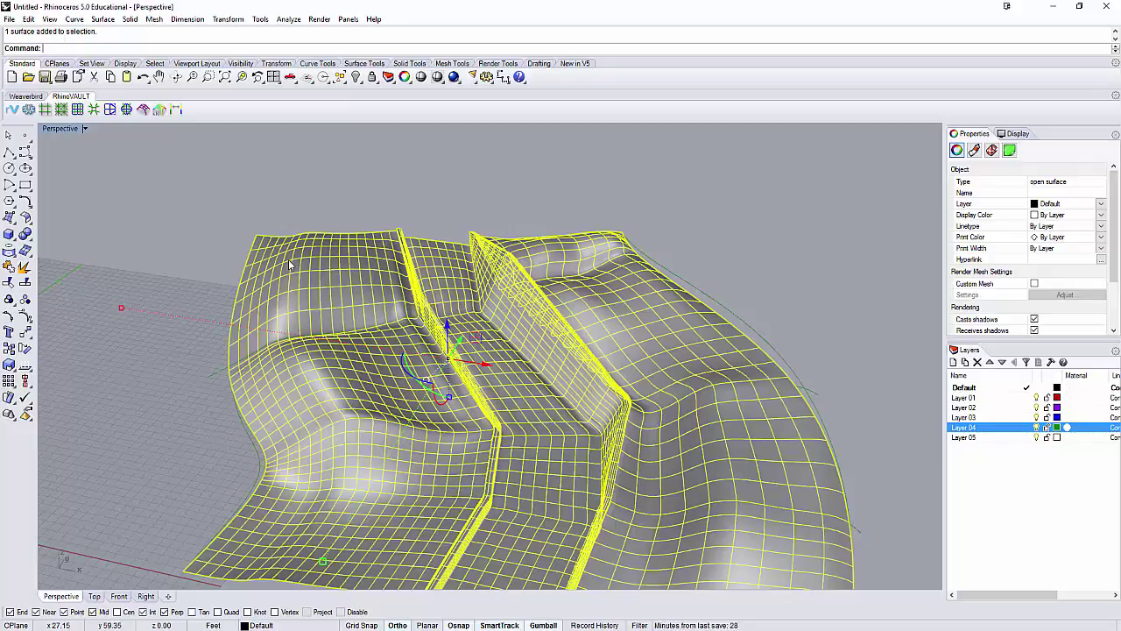
right_drag(332, 260, 427, 221)
click(430, 215)
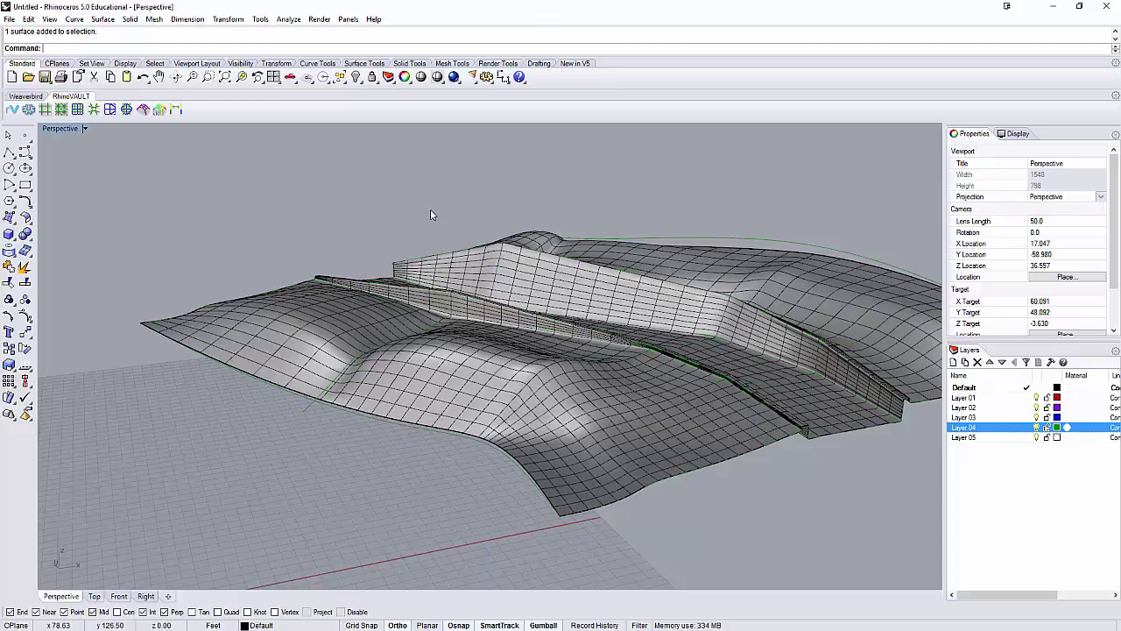
right_drag(443, 218, 451, 274)
click(430, 369)
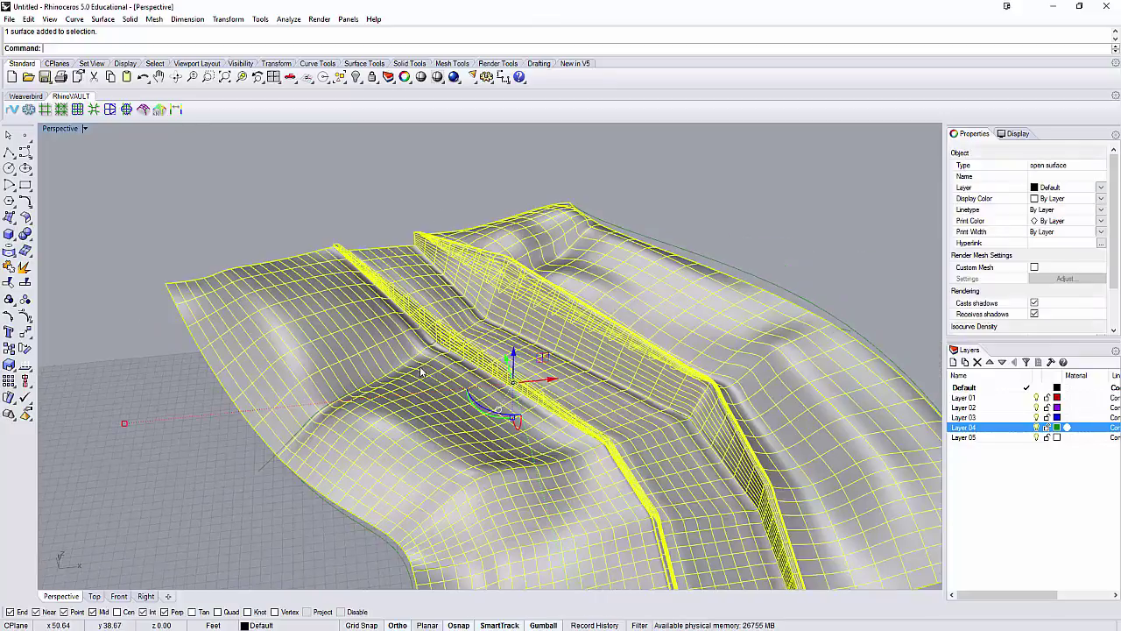
Examine the left wall's top edges and base up close for rounding, and then the whole surface
right_drag(430, 369, 460, 303)
scroll(415, 241, up, 4)
click(435, 233)
scroll(460, 303, up, 4)
right_drag(393, 354, 417, 336)
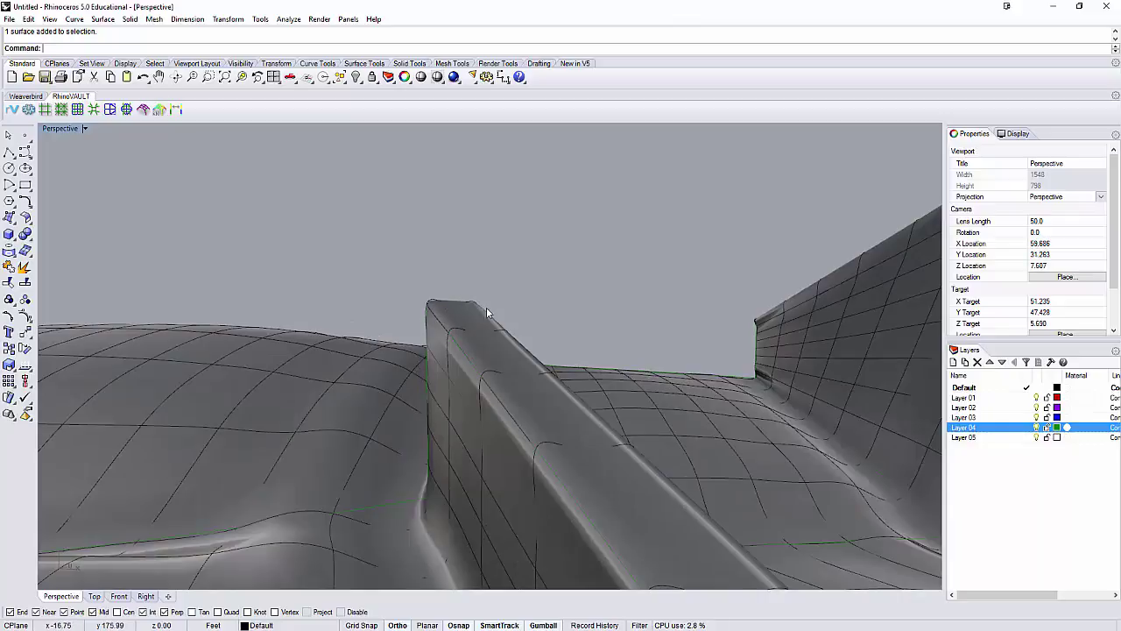
right_drag(489, 321, 480, 288)
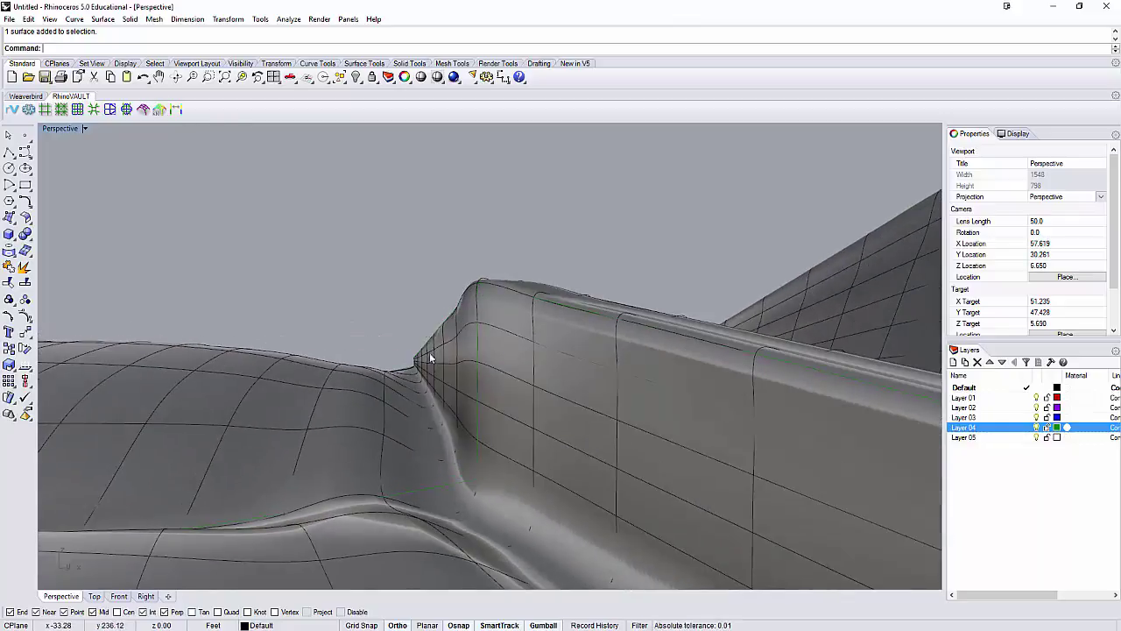
scroll(504, 305, down, 4)
right_drag(523, 312, 455, 361)
scroll(542, 373, down, 10)
right_drag(456, 361, 502, 336)
scroll(502, 335, up, 6)
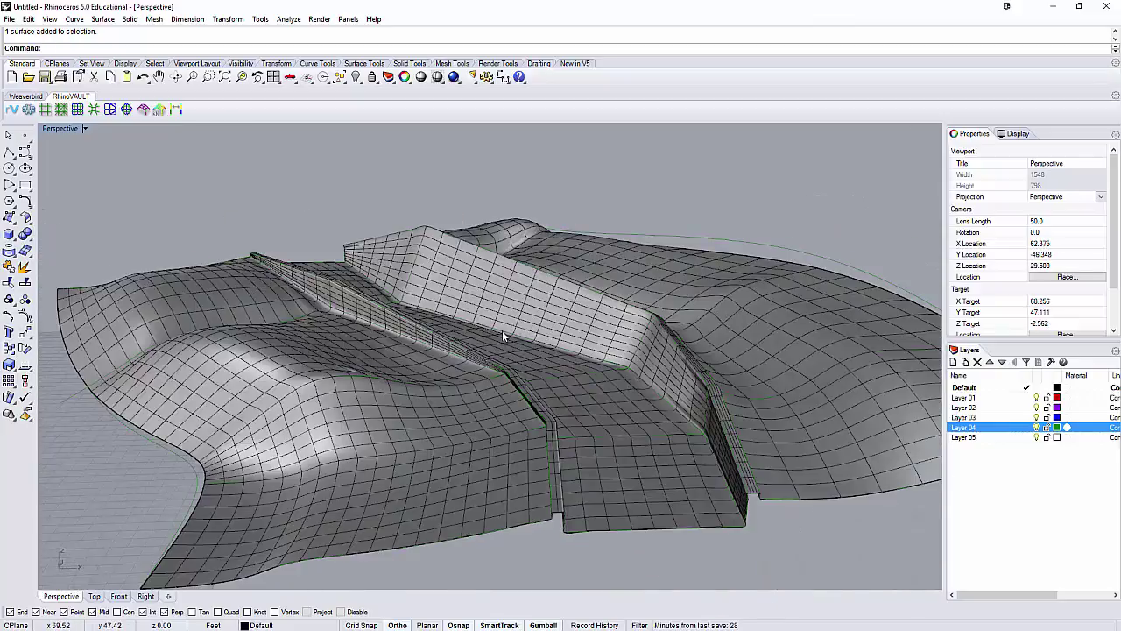
Set the Perspective view to Rendered display and hide all the curves
click(73, 129)
click(70, 183)
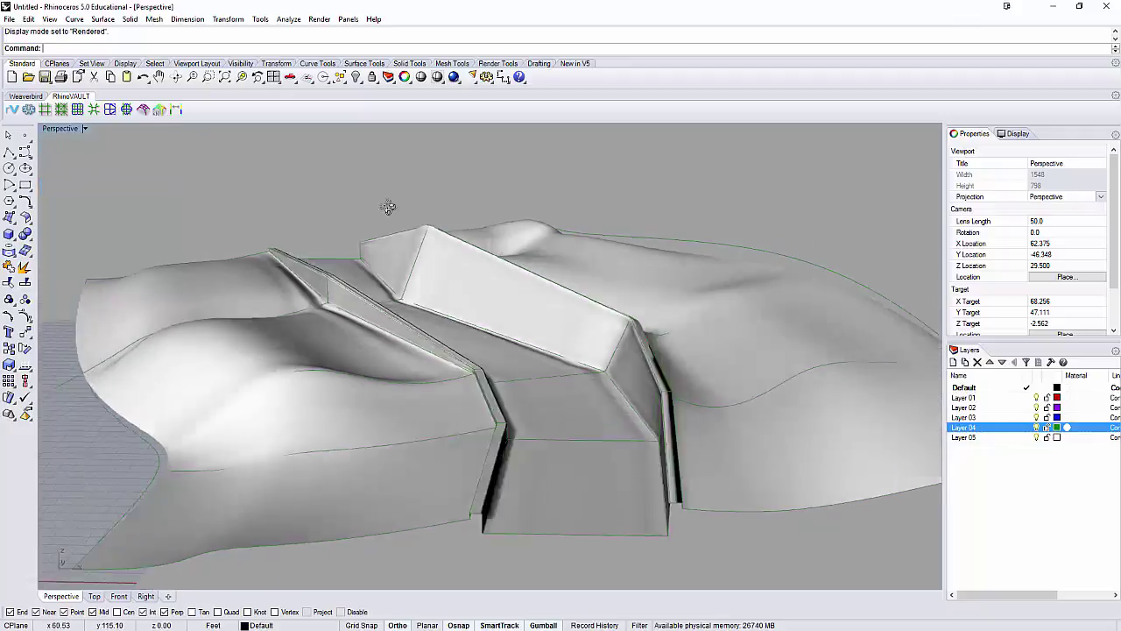
right_drag(378, 205, 359, 193)
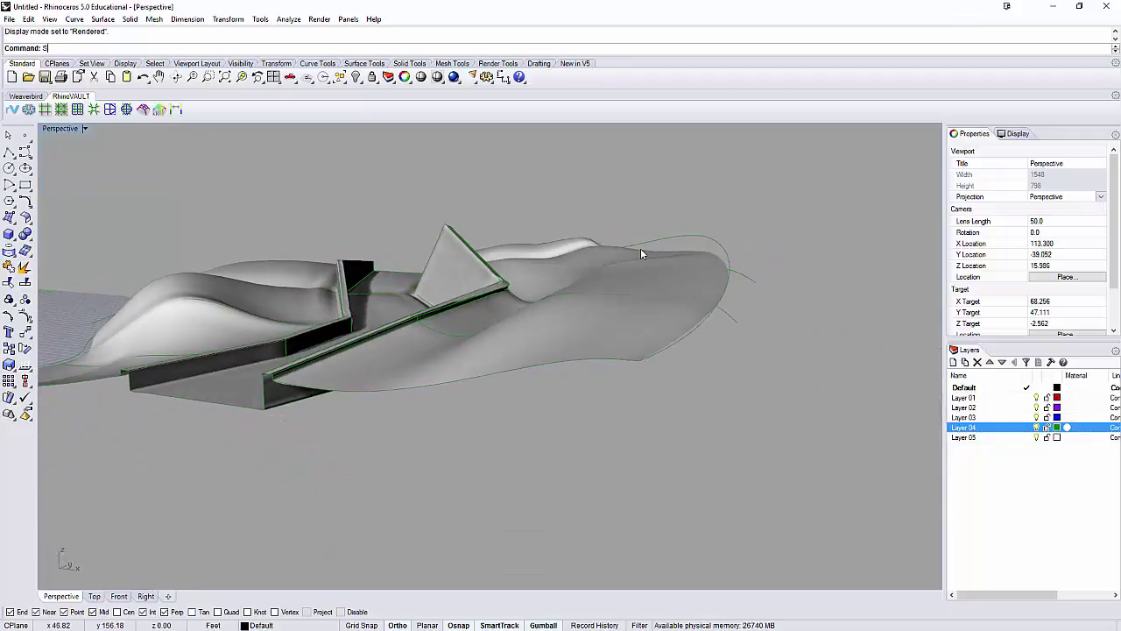
text(SelCrv)
key(Return)
text(Hide)
key(Return)
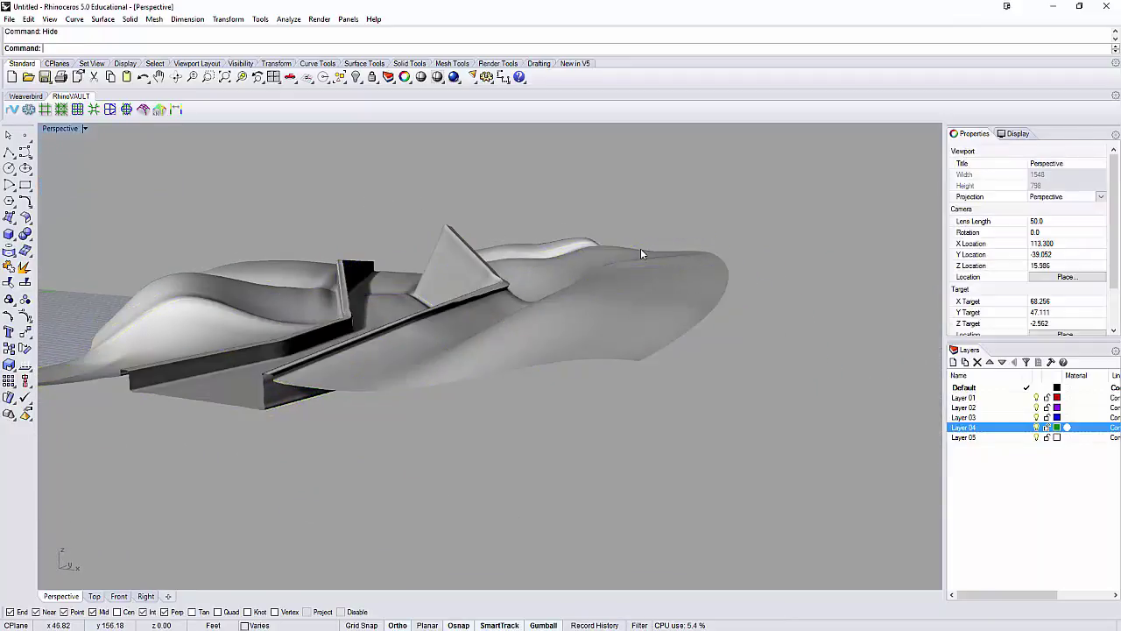
Try to reshape the left bank's mound by lowering a block of surface control points, and undo the drag
right_drag(640, 249, 251, 390)
click(219, 335)
key(F10)
scroll(148, 339, up, 3)
drag(266, 348, 385, 412)
right_drag(385, 412, 322, 339)
drag(317, 356, 318, 375)
right_drag(318, 376, 391, 350)
scroll(391, 362, up, 4)
drag(385, 381, 386, 408)
right_drag(394, 397, 544, 294)
key(ctrl+z)
right_drag(385, 314, 547, 506)
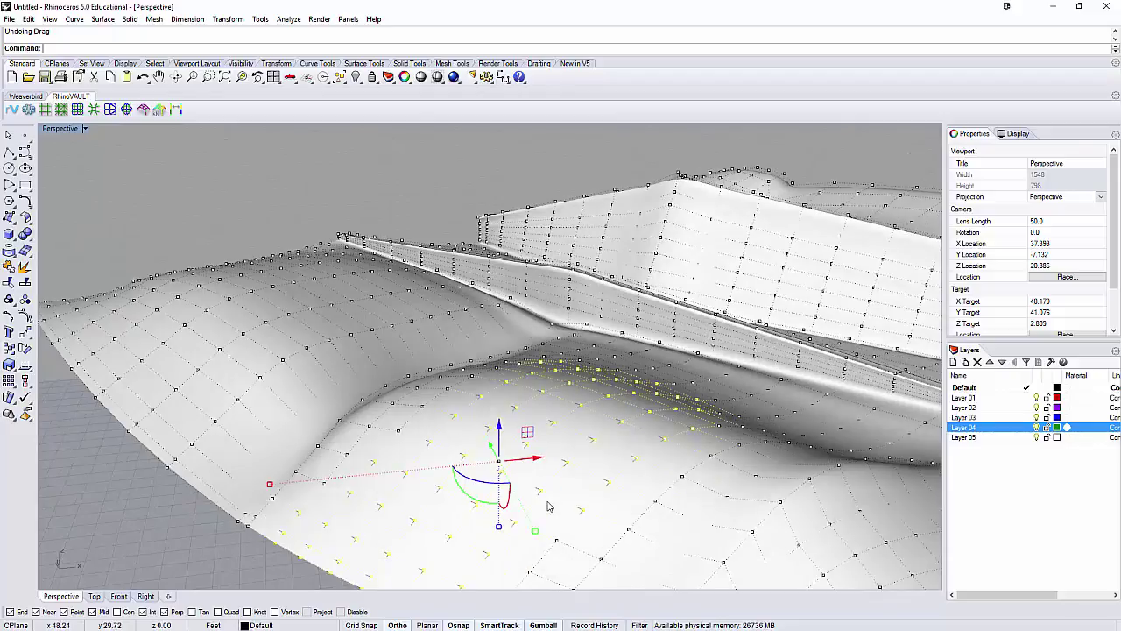
key(Escape)
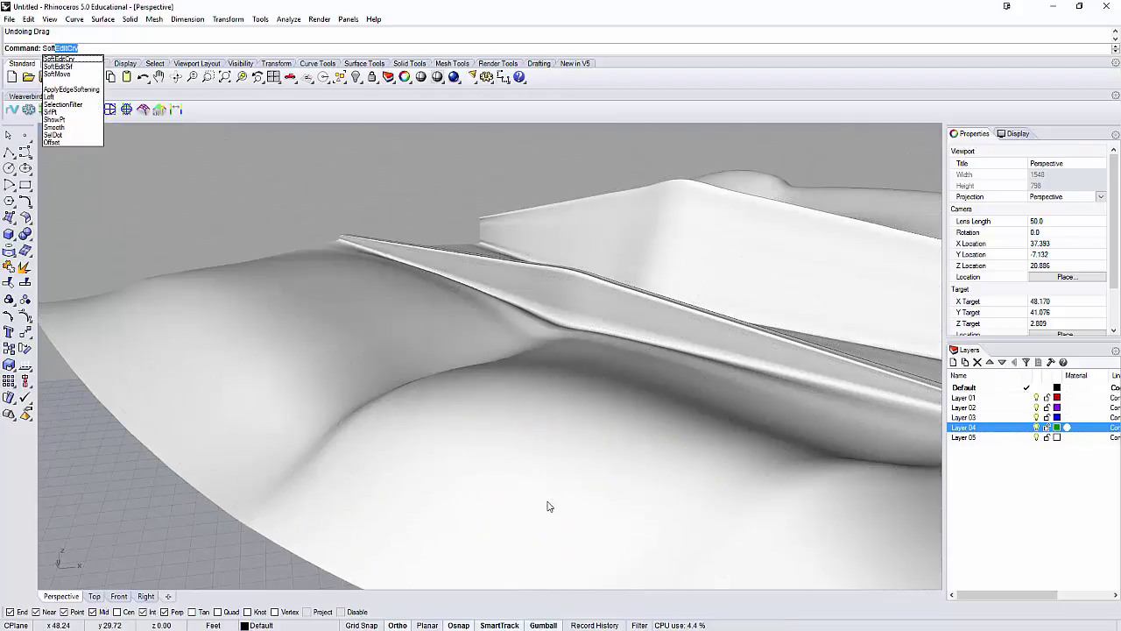
Start a soft edit of the terrain surface with its base point on the left bank's mound
click(72, 67)
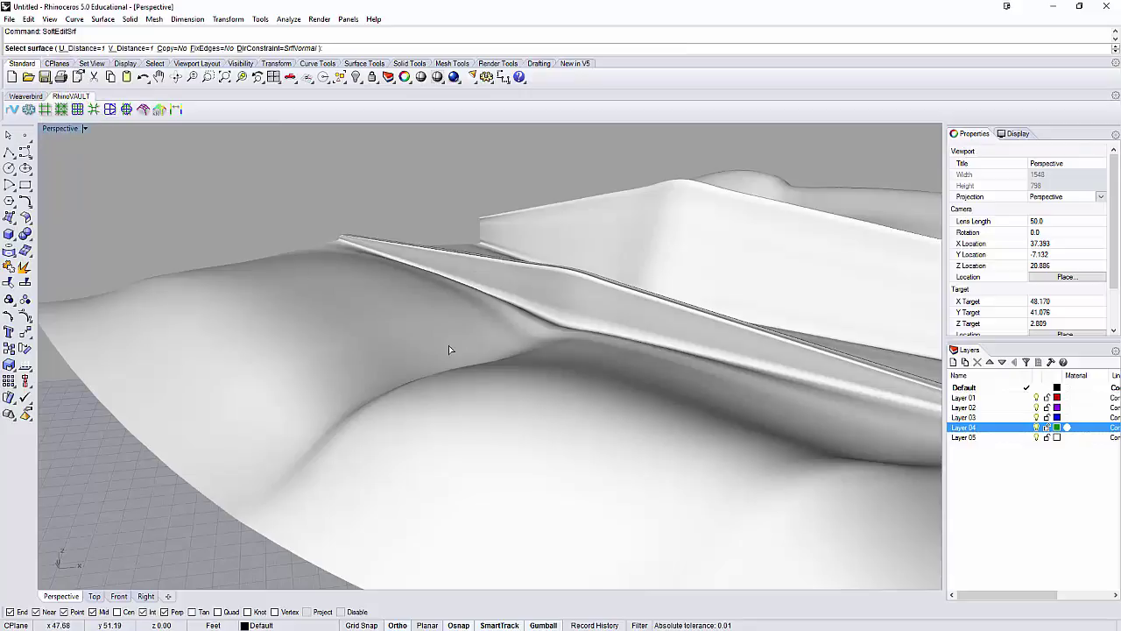
click(409, 348)
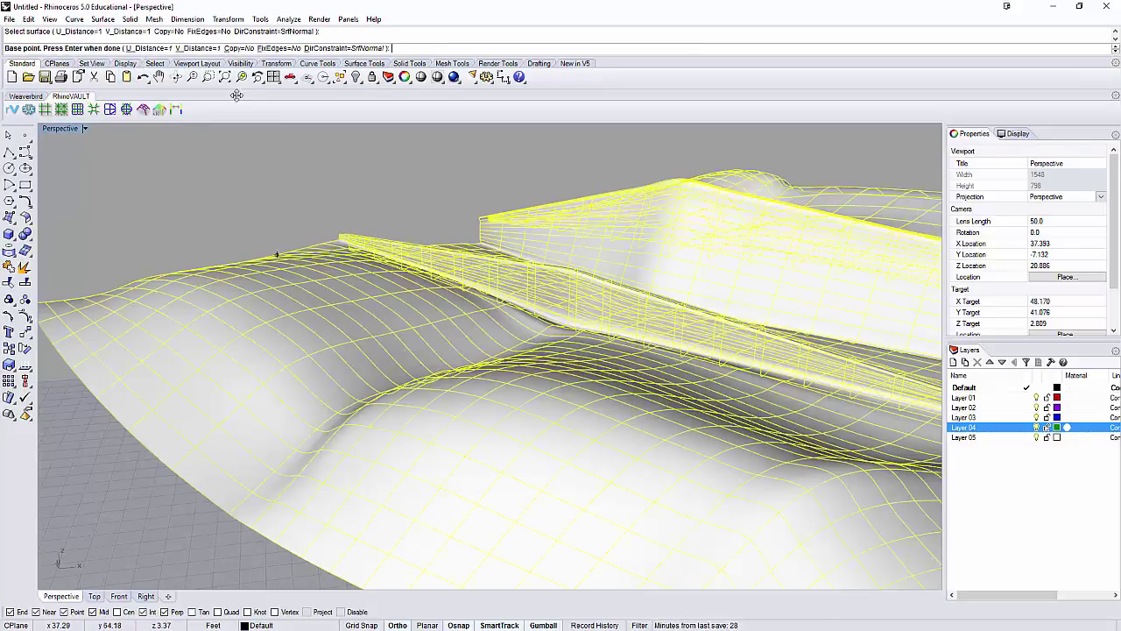
click(606, 397)
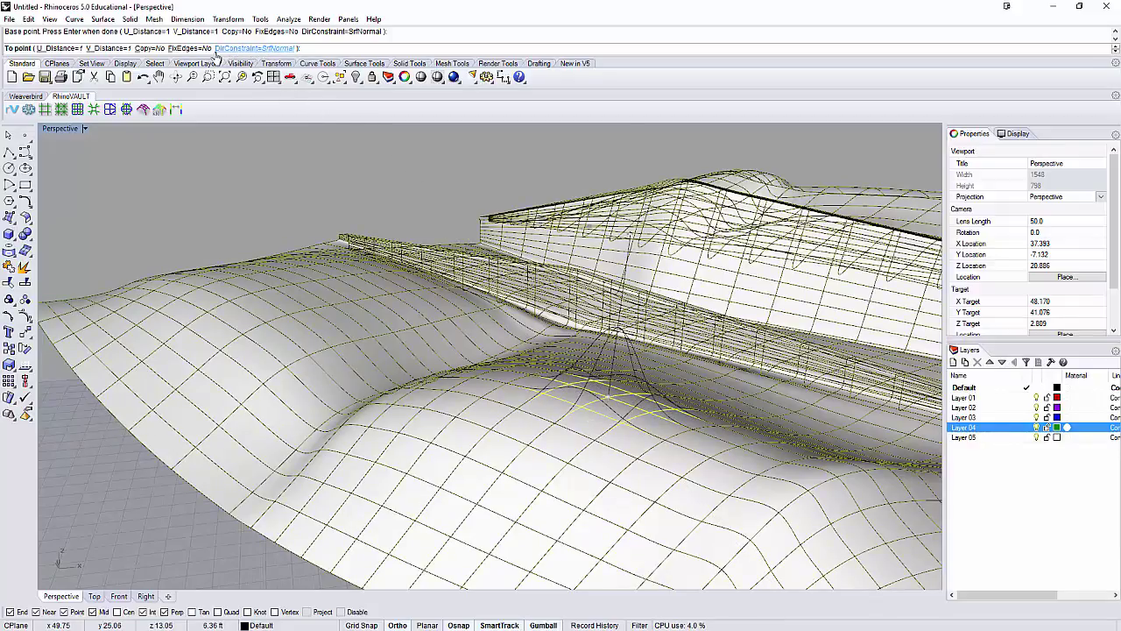
Set the soft edit's U and V distances to 10 and push the left bank's mound downward
click(66, 49)
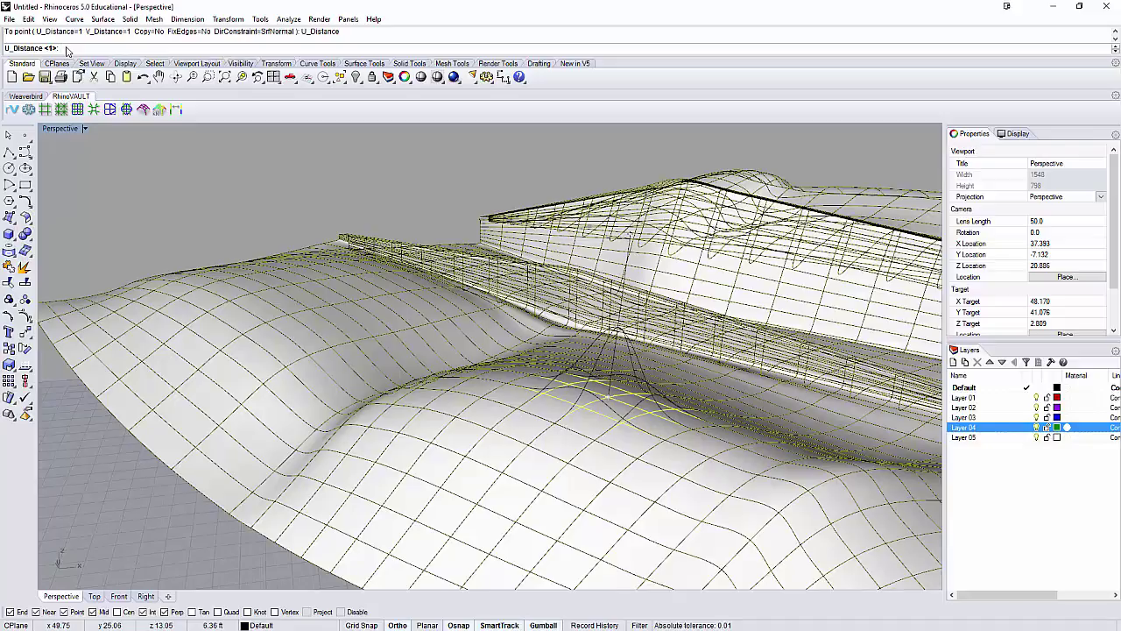
text(10)
key(Return)
click(113, 50)
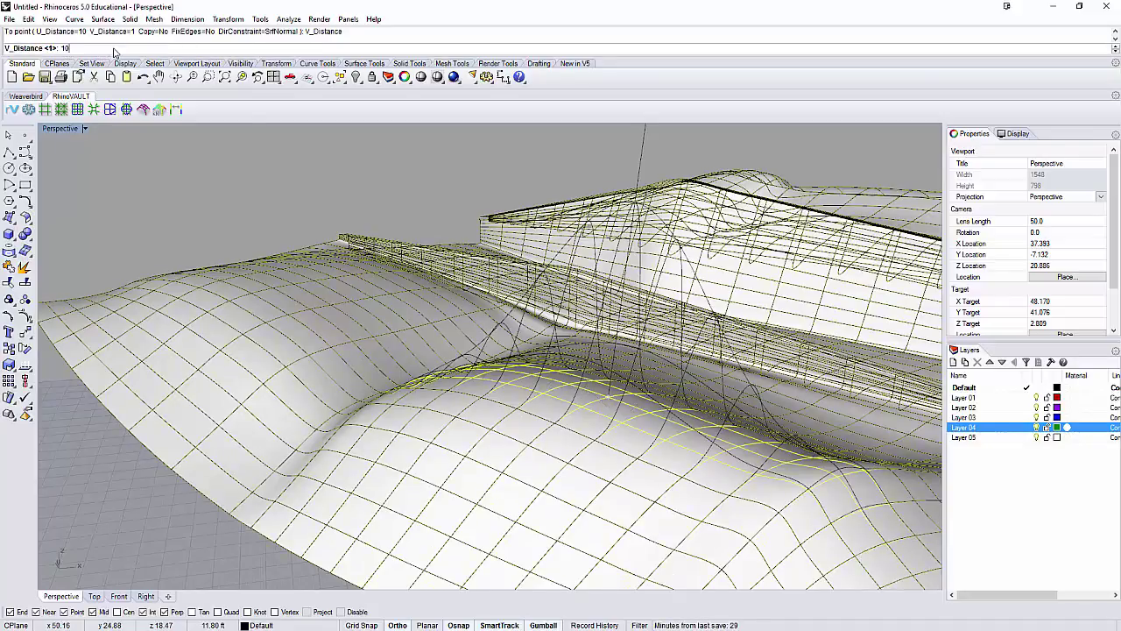
text(10)
key(Return)
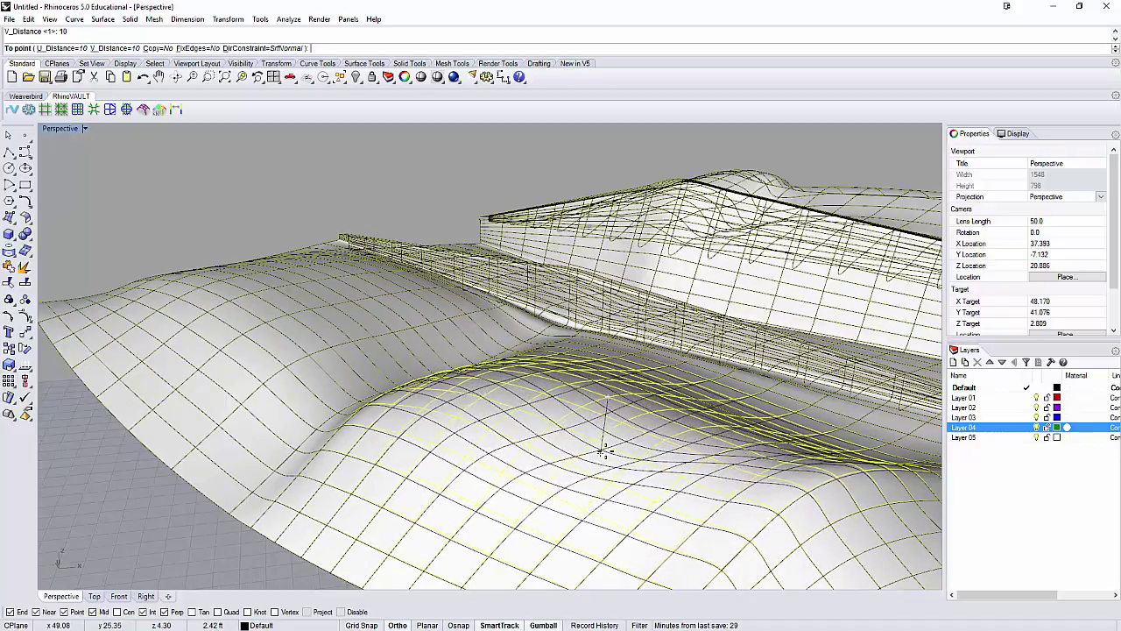
alt+click(604, 451)
Soft-edit another spot on the left bank's mound and one on the right bank with the same distances, and finish the edit
right_drag(628, 418, 561, 394)
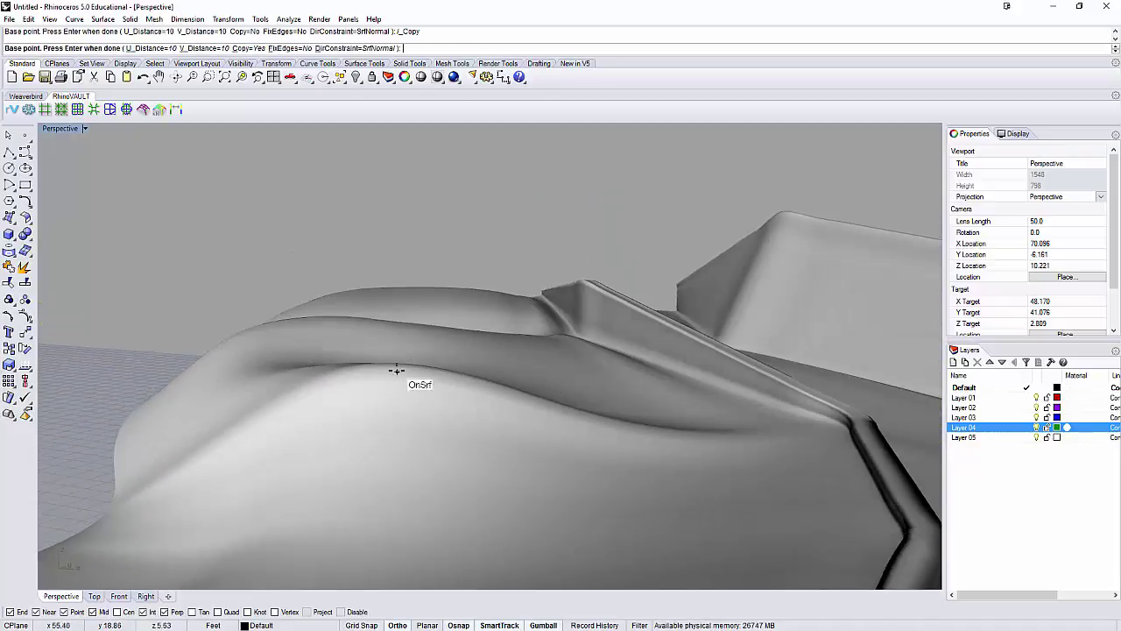
click(396, 370)
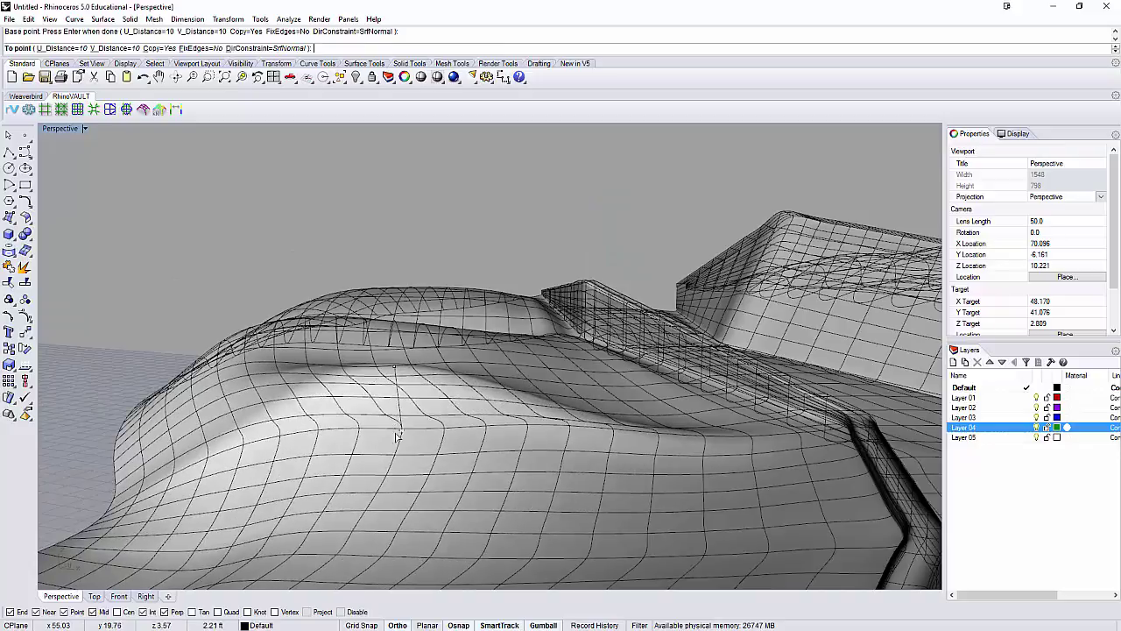
right_drag(396, 435, 458, 392)
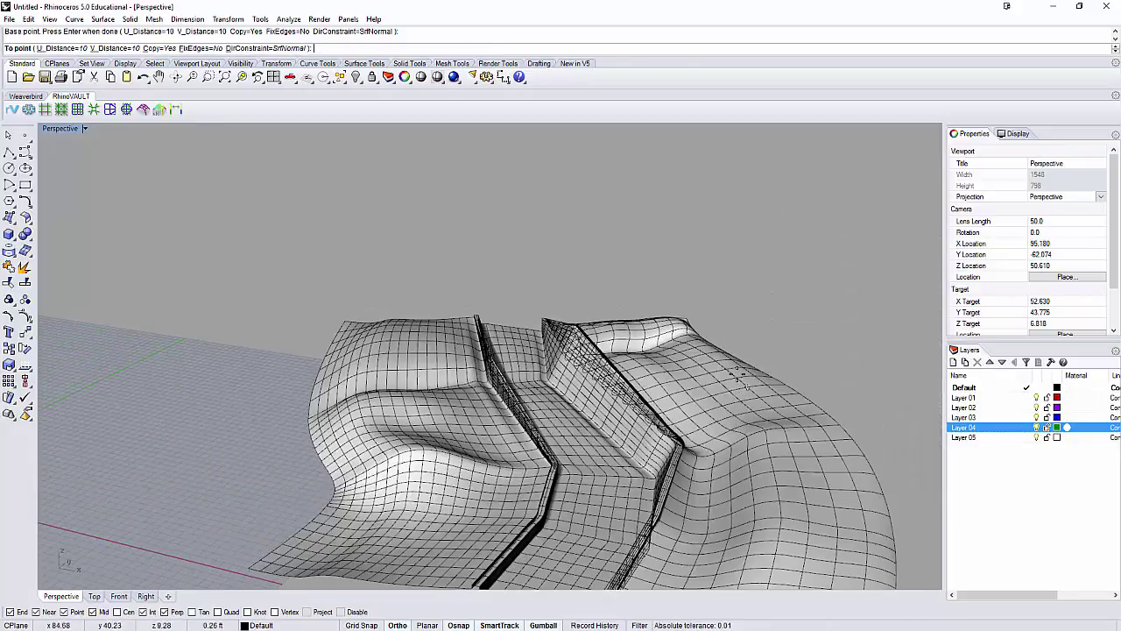
click(775, 446)
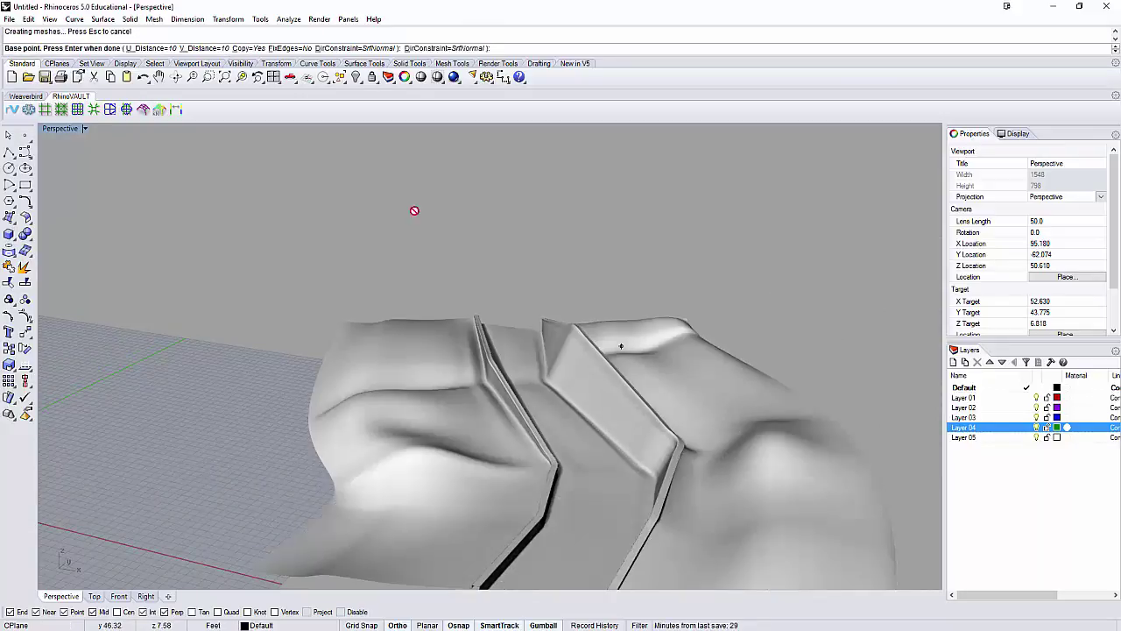
key(Return)
Examine the reshaped banks and walls from several angles, and check which surfaces overlap on both banks
click(419, 386)
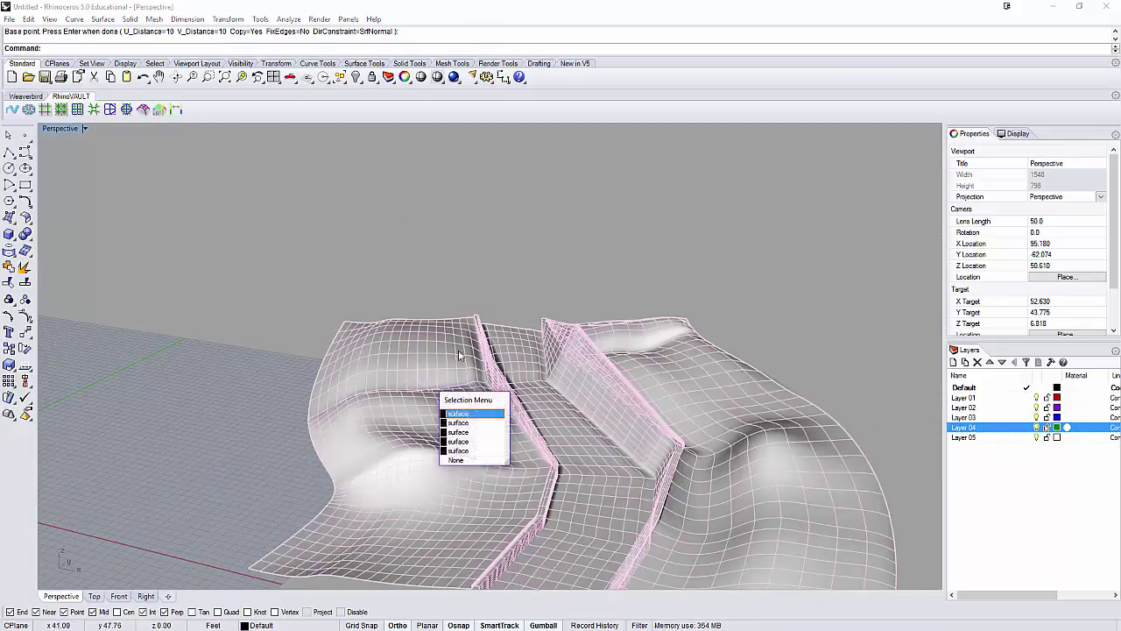
click(466, 415)
click(396, 283)
right_drag(405, 373, 448, 346)
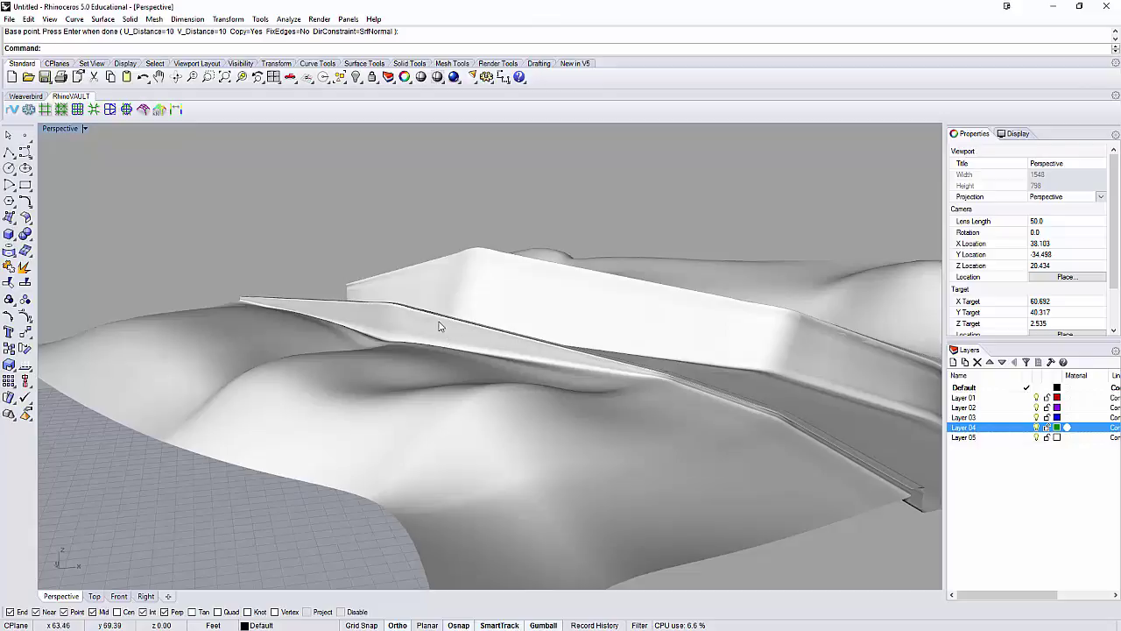
right_drag(472, 322, 800, 291)
right_drag(695, 311, 630, 352)
click(630, 352)
click(769, 254)
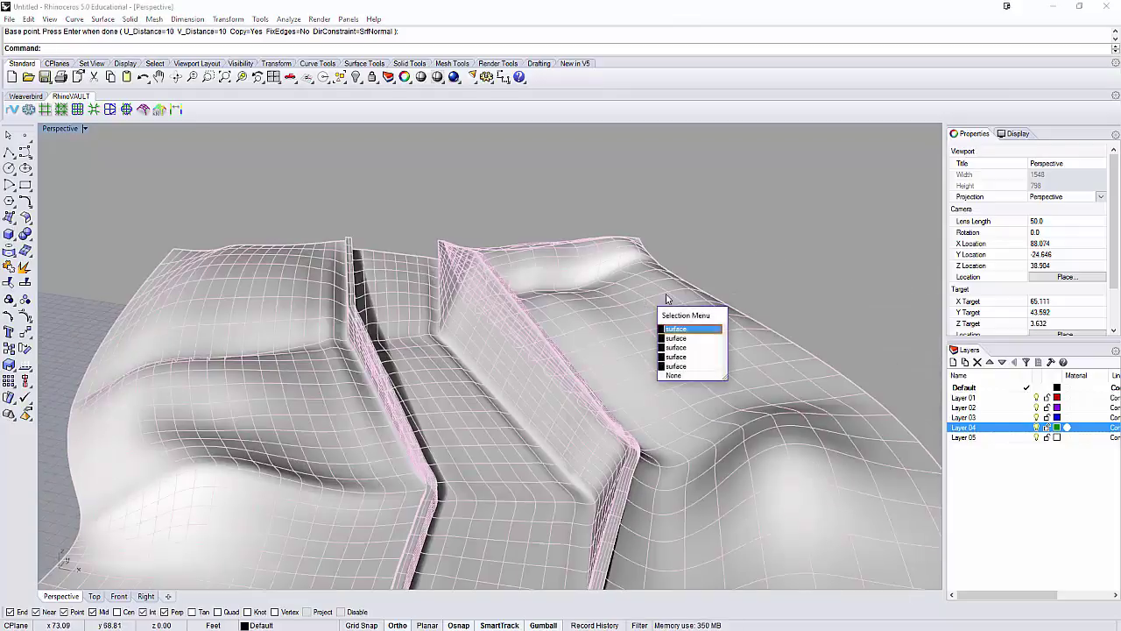